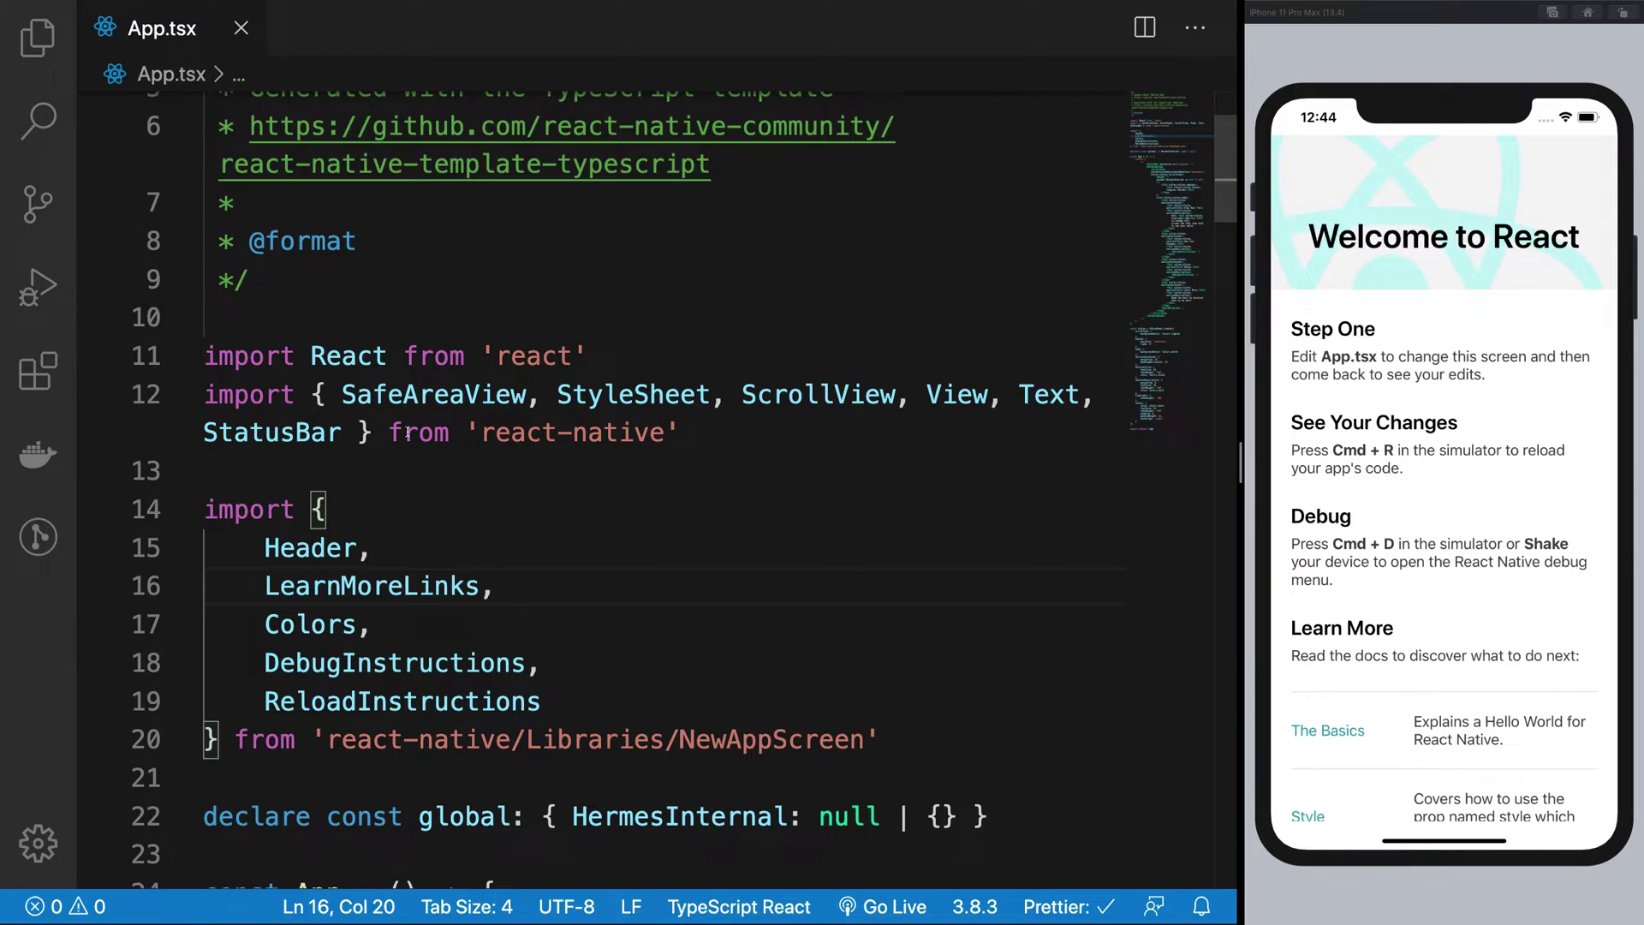
# - Reduce the react-native imports to View and delete the NewAppScreen import block
pyautogui.moveTo(338, 437); pyautogui.dragTo(338, 402)
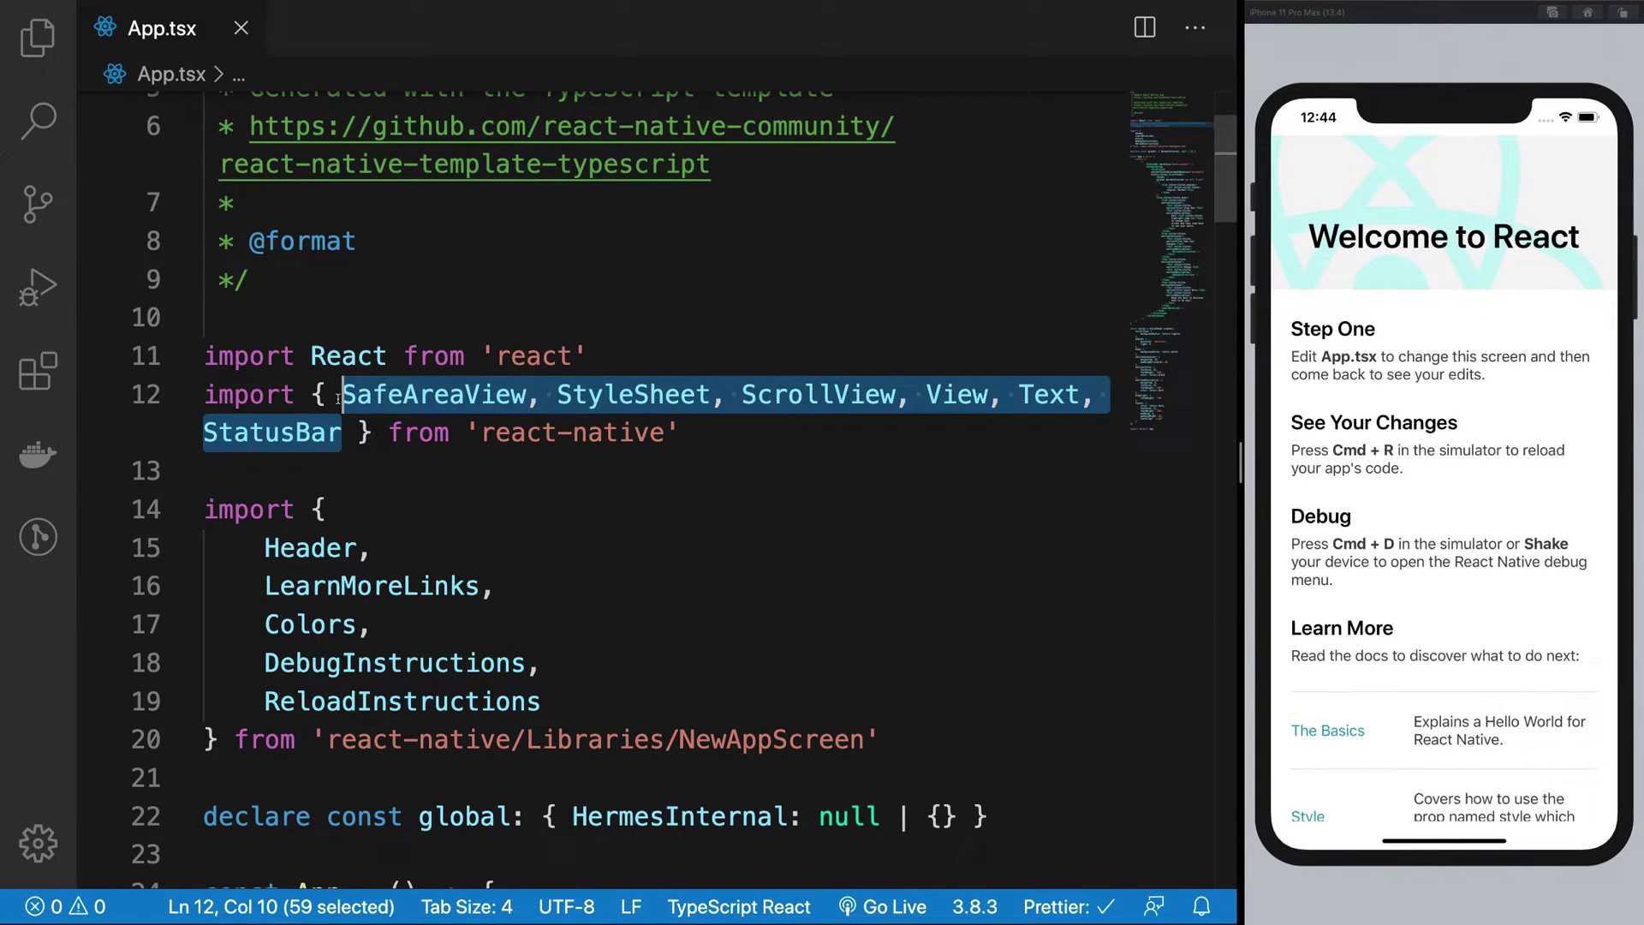
pyautogui.write('View')
pyautogui.click(460, 317)
pyautogui.scroll(-5, 460, 334)
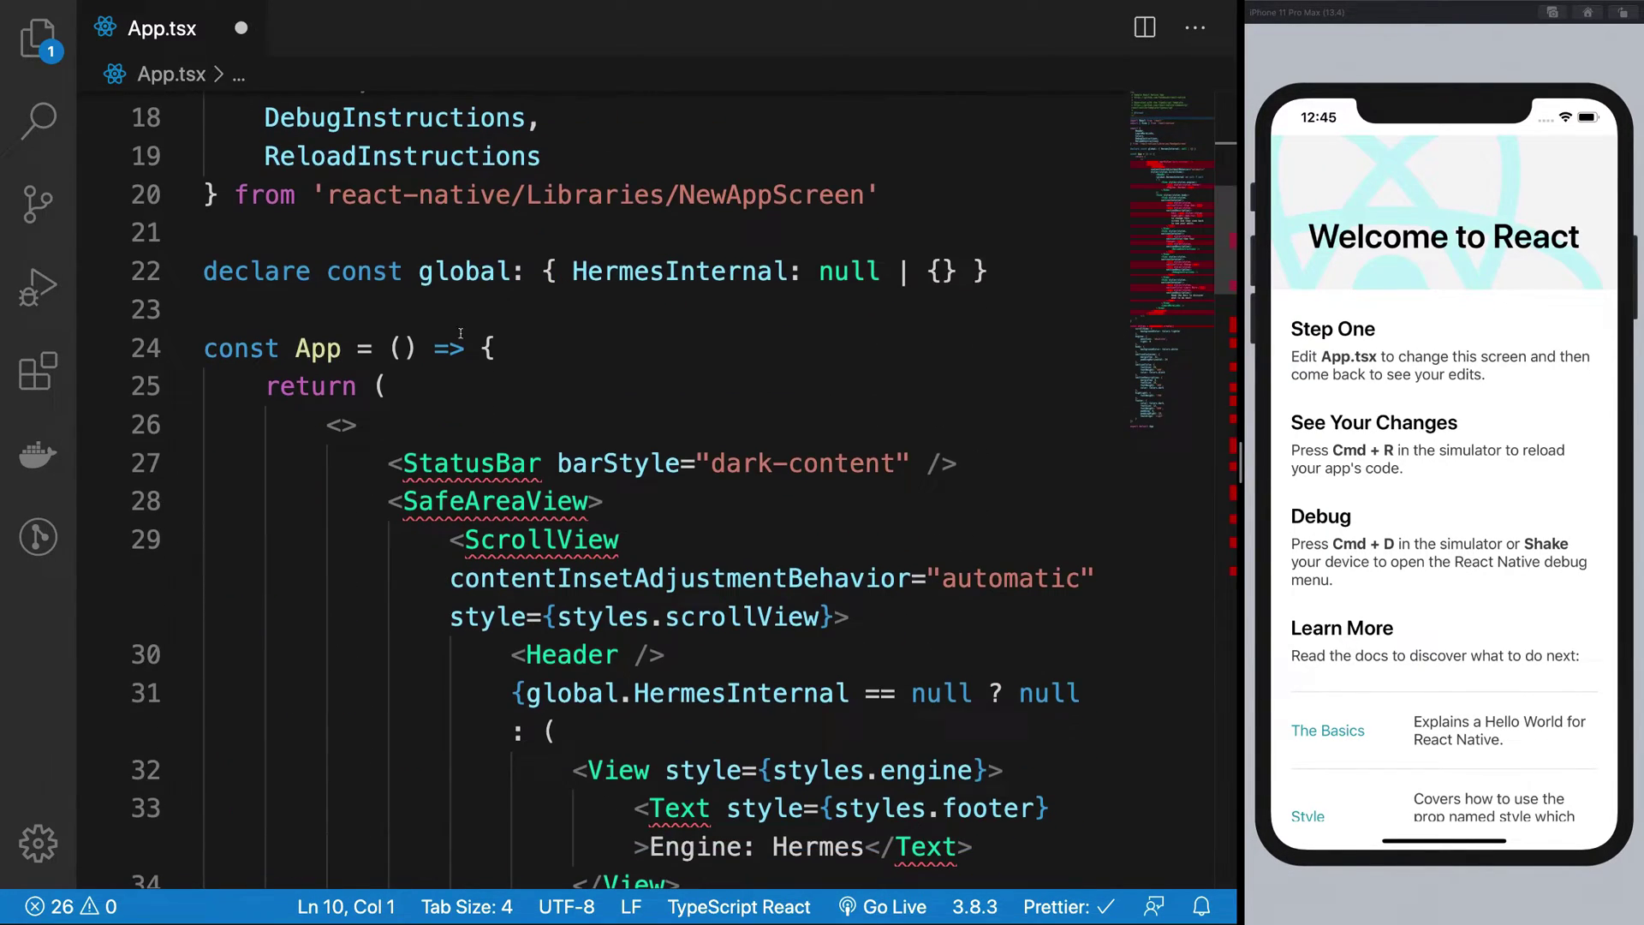
pyautogui.scroll(5, 460, 335)
pyautogui.scroll(1, 475, 551)
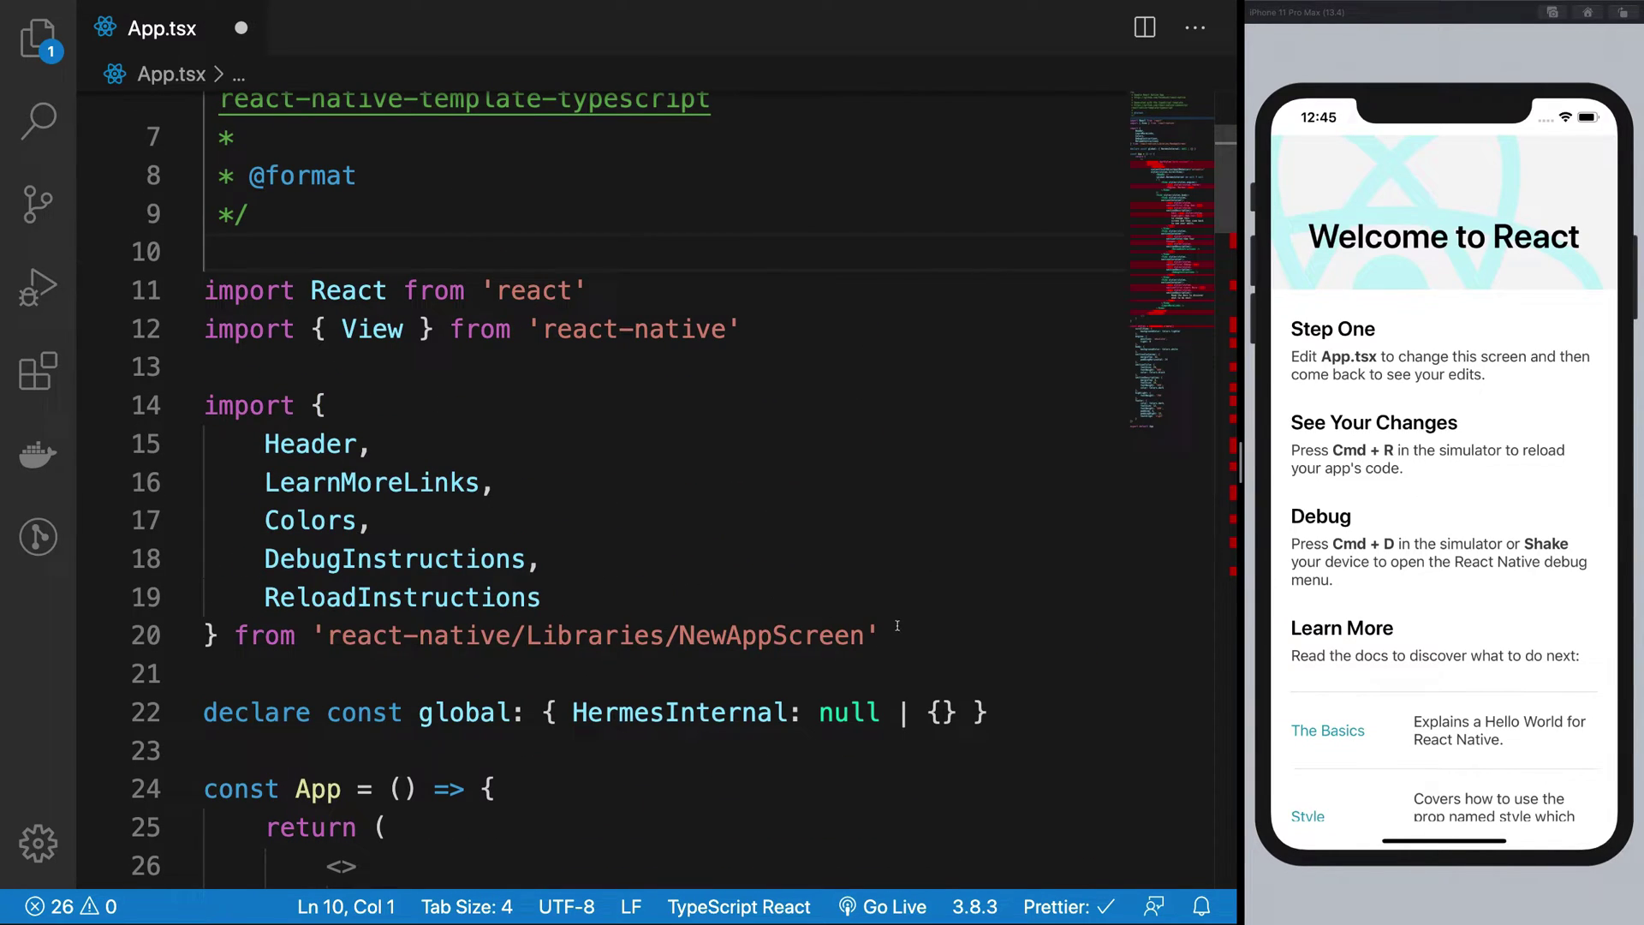
pyautogui.moveTo(897, 635); pyautogui.dragTo(204, 405)
pyautogui.press('BackSpace')
pyautogui.press('BackSpace')
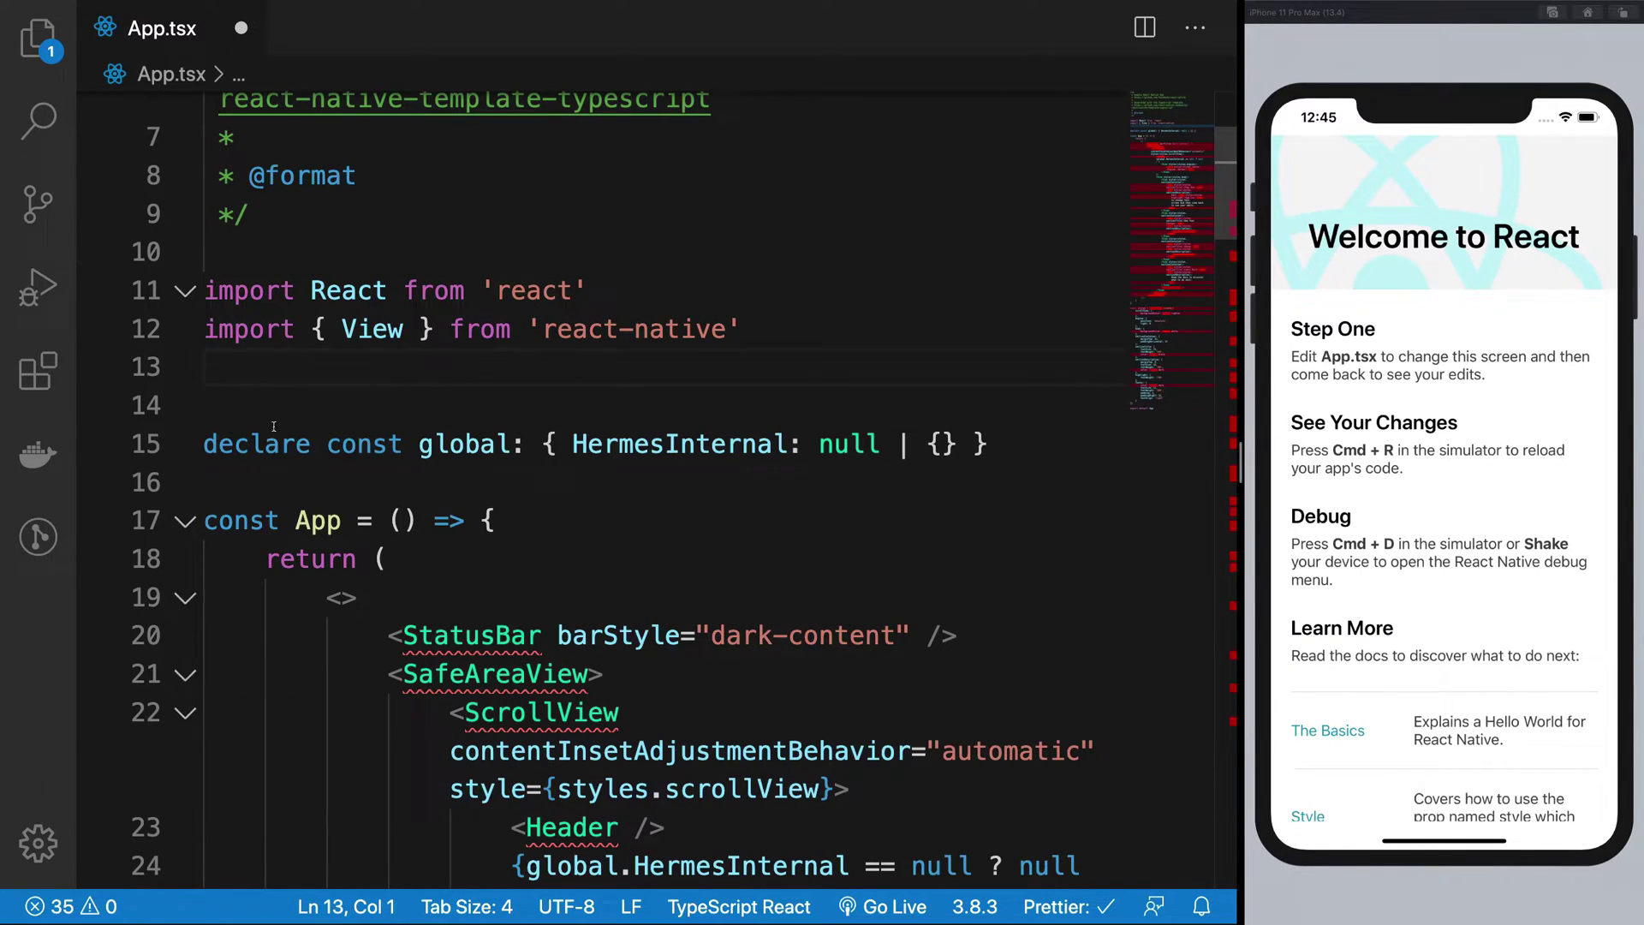
# - Delete the HermesInternal declaration and select the template JSX inside the return
pyautogui.doubleClick(272, 443)
pyautogui.hotkey('shift', 'End')
pyautogui.press('BackSpace')
pyautogui.press('BackSpace')
pyautogui.scroll(-2, 499, 514)
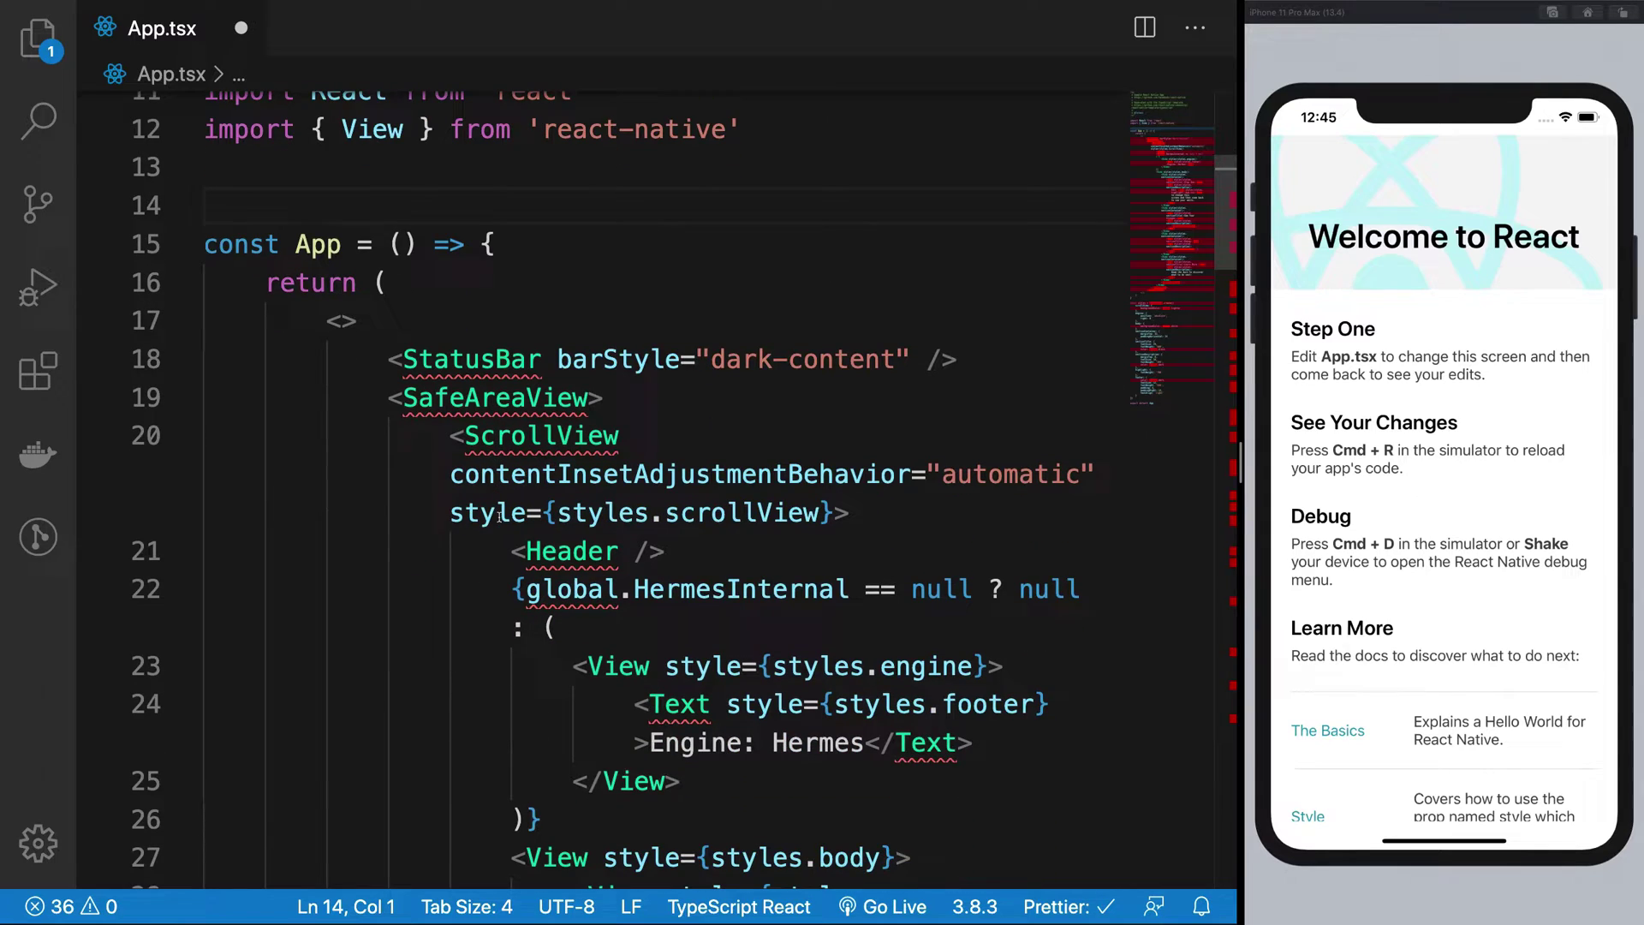
pyautogui.scroll(-2, 536, 597)
pyautogui.scroll(-6, 537, 596)
pyautogui.scroll(-7, 537, 597)
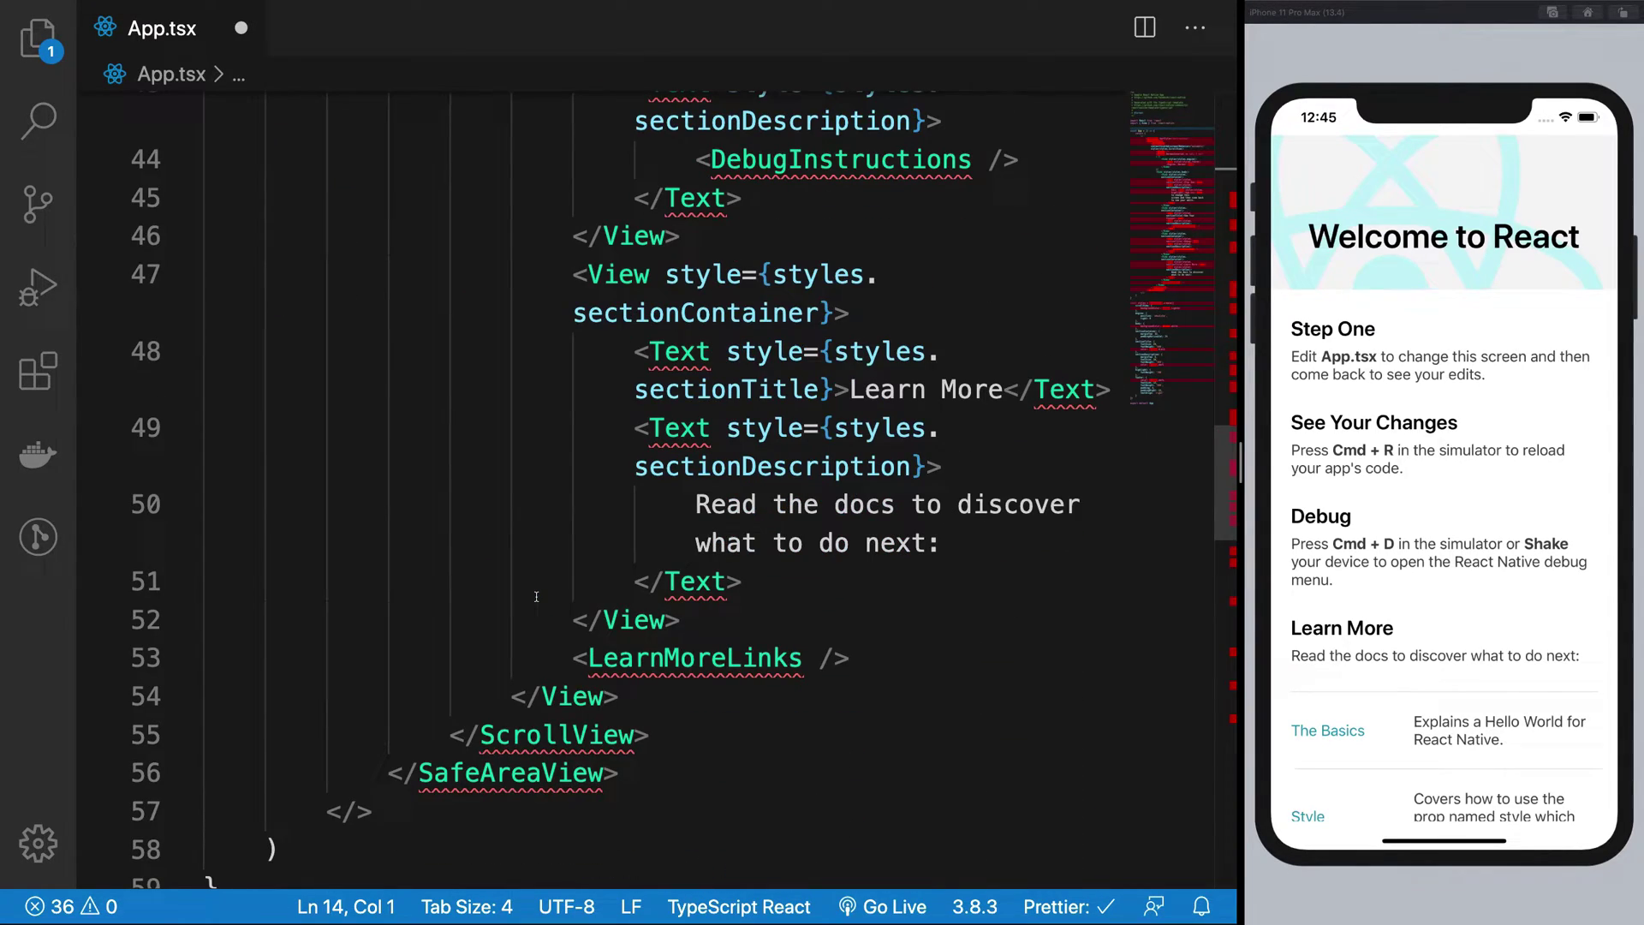
pyautogui.moveTo(625, 783); pyautogui.dragTo(382, 780)
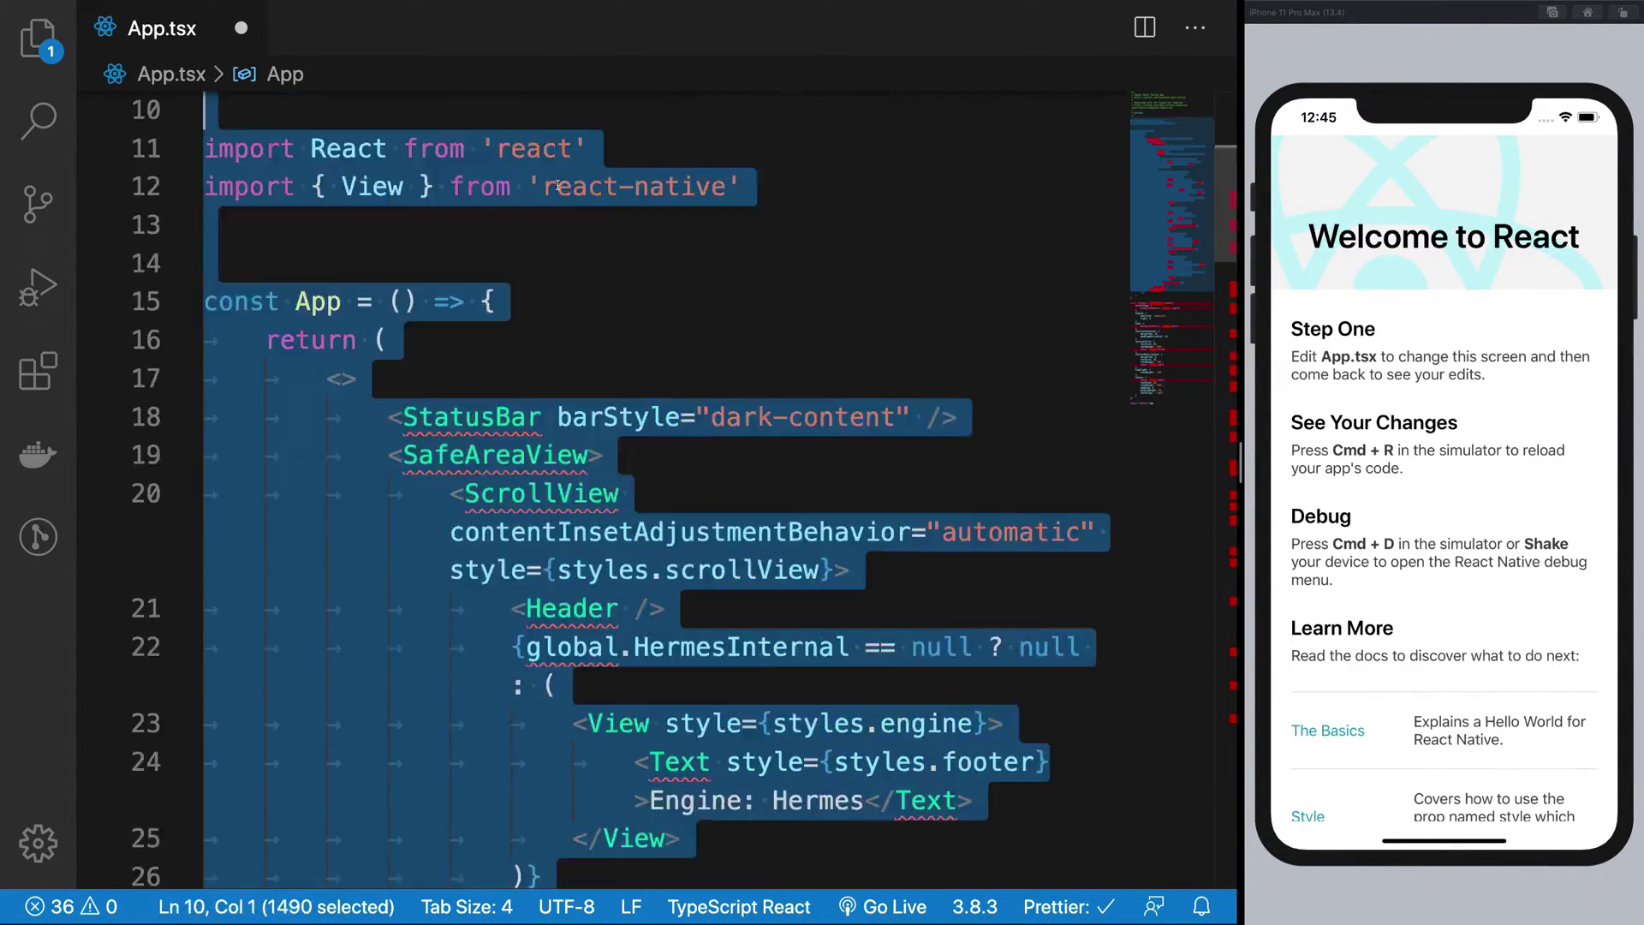
# - Replace the returned fragment with an empty <View></View> wrapper
pyautogui.press('Return')
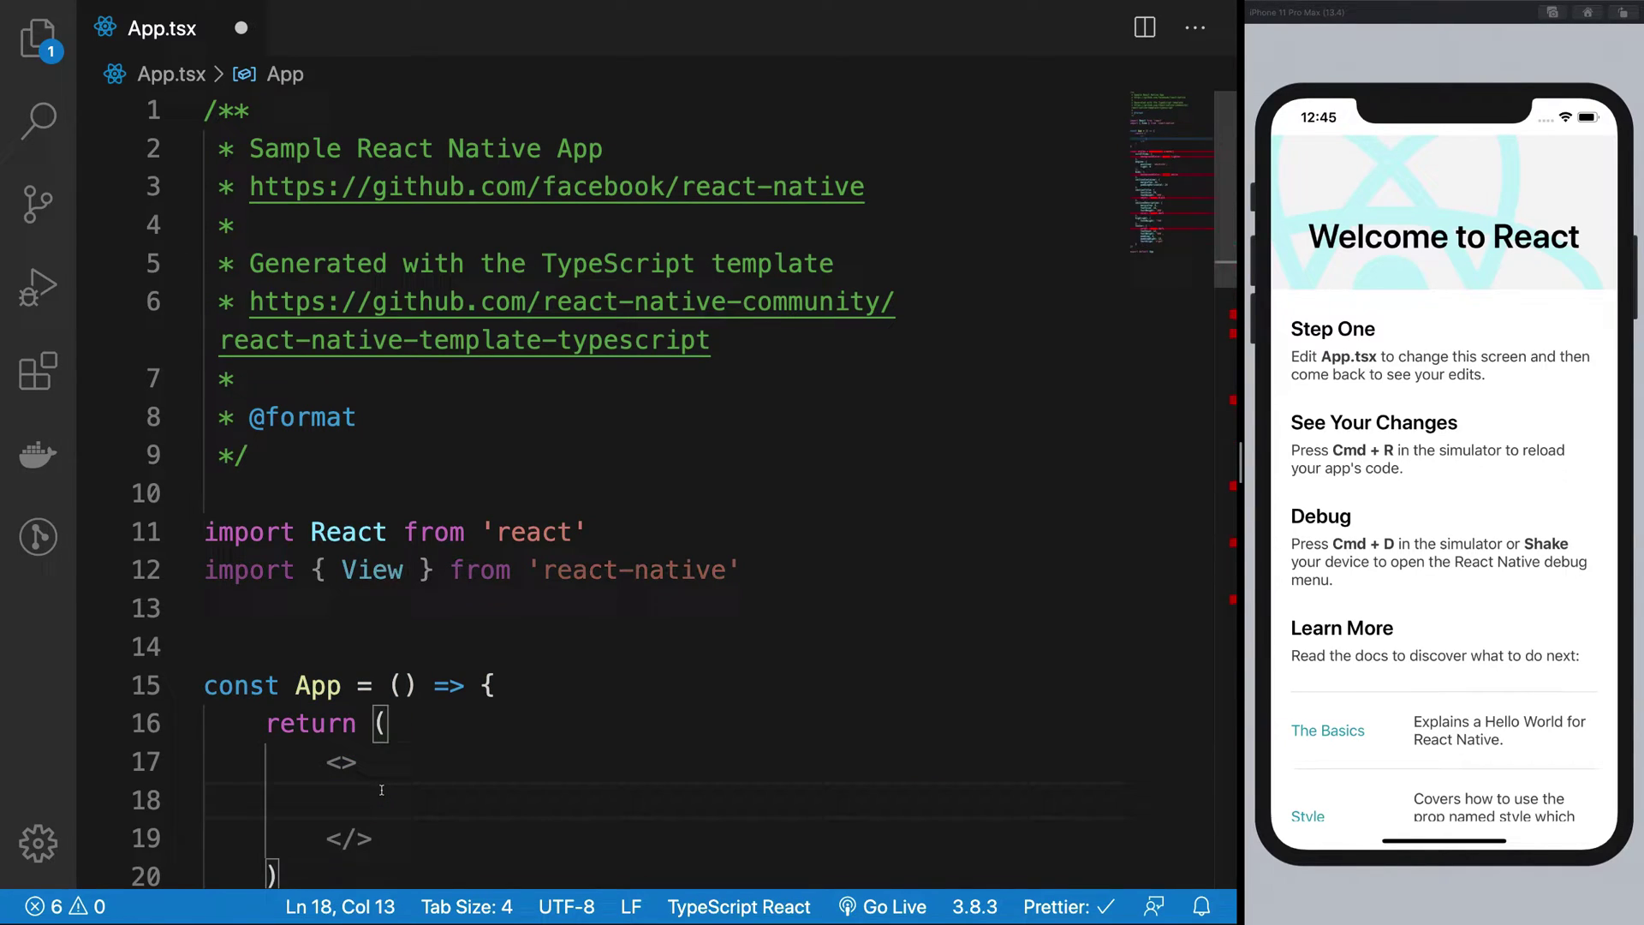
pyautogui.click(343, 762)
pyautogui.write('View')
pyautogui.press('BackSpace')
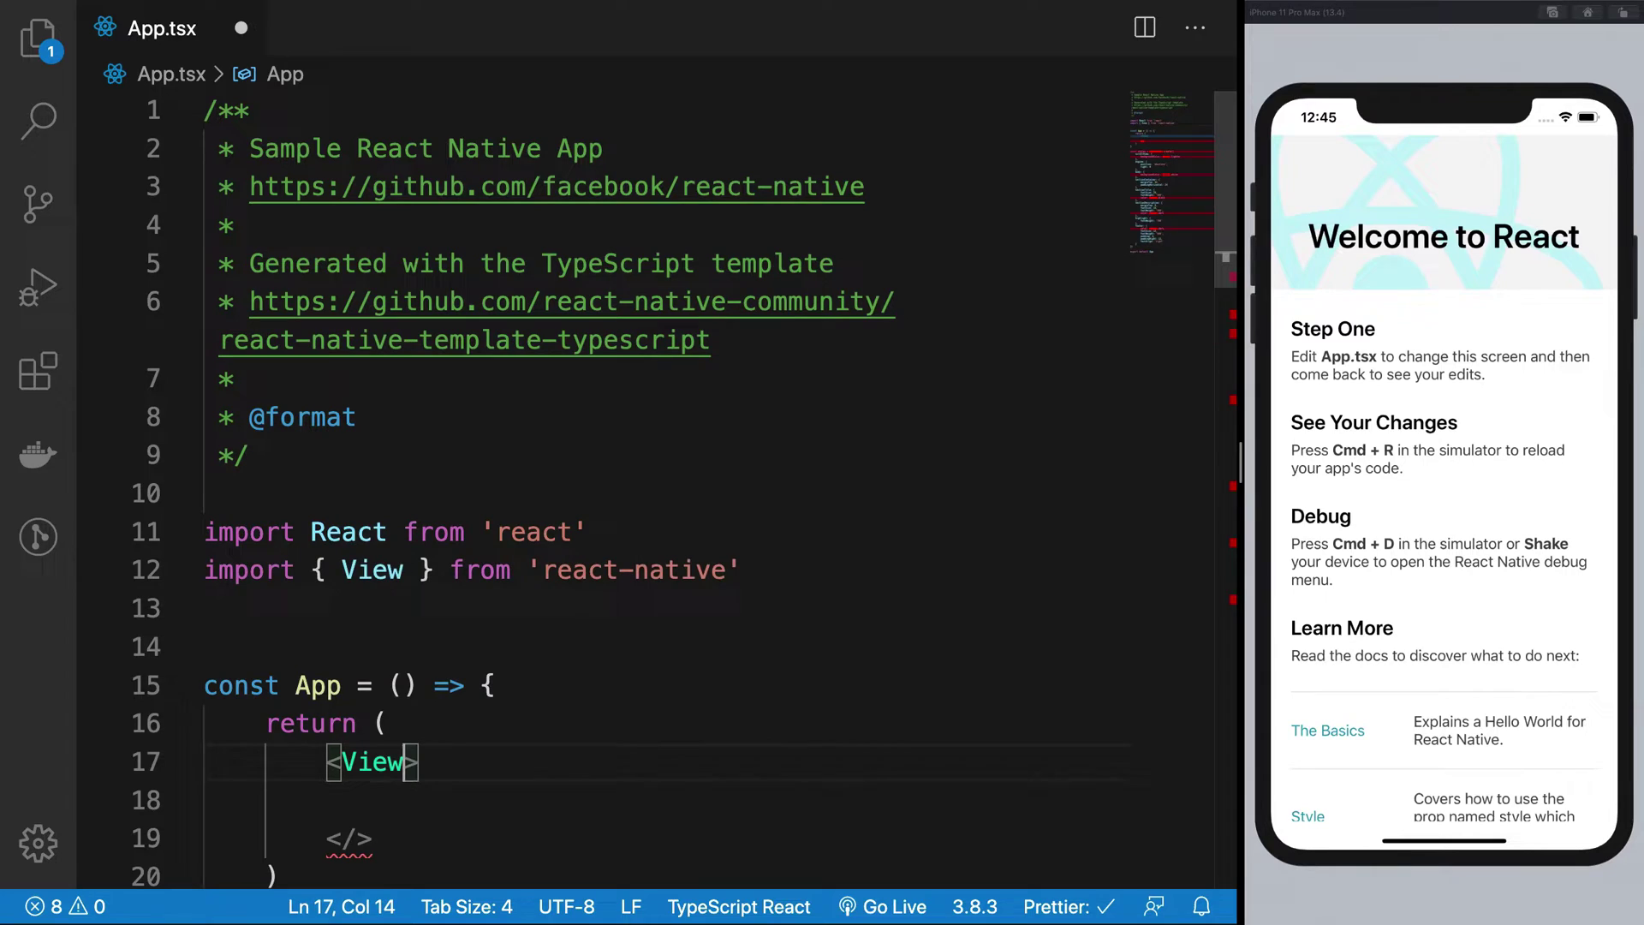
pyautogui.click(357, 837)
pyautogui.write('View')
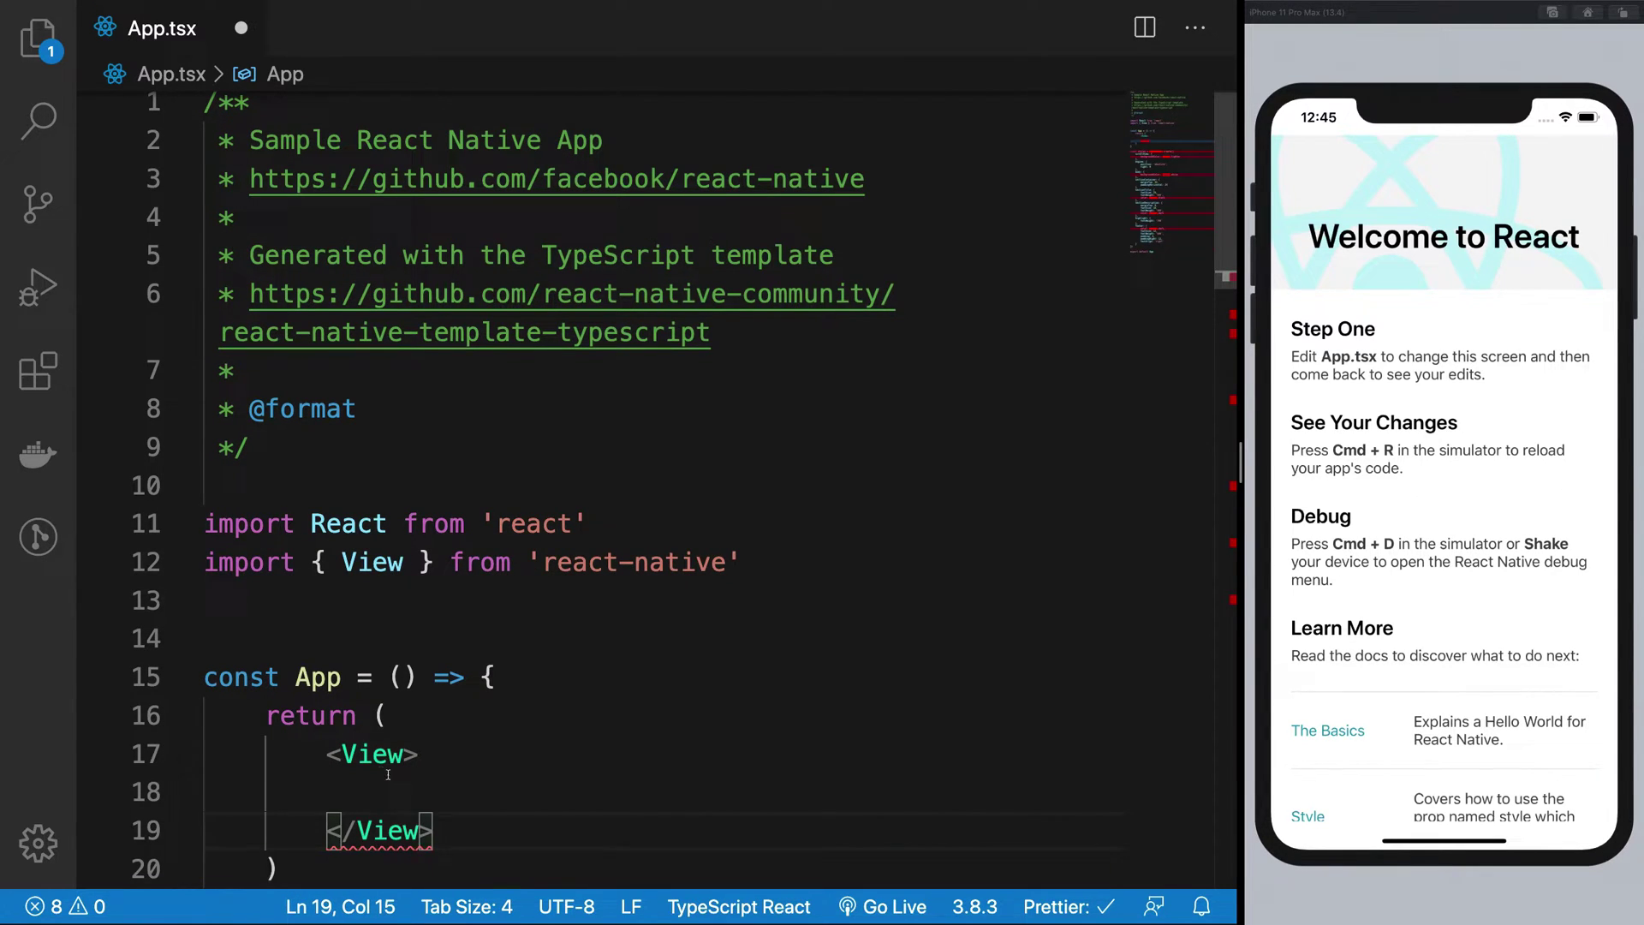
pyautogui.click(384, 715)
pyautogui.press('Return')
pyautogui.write('<Anim')
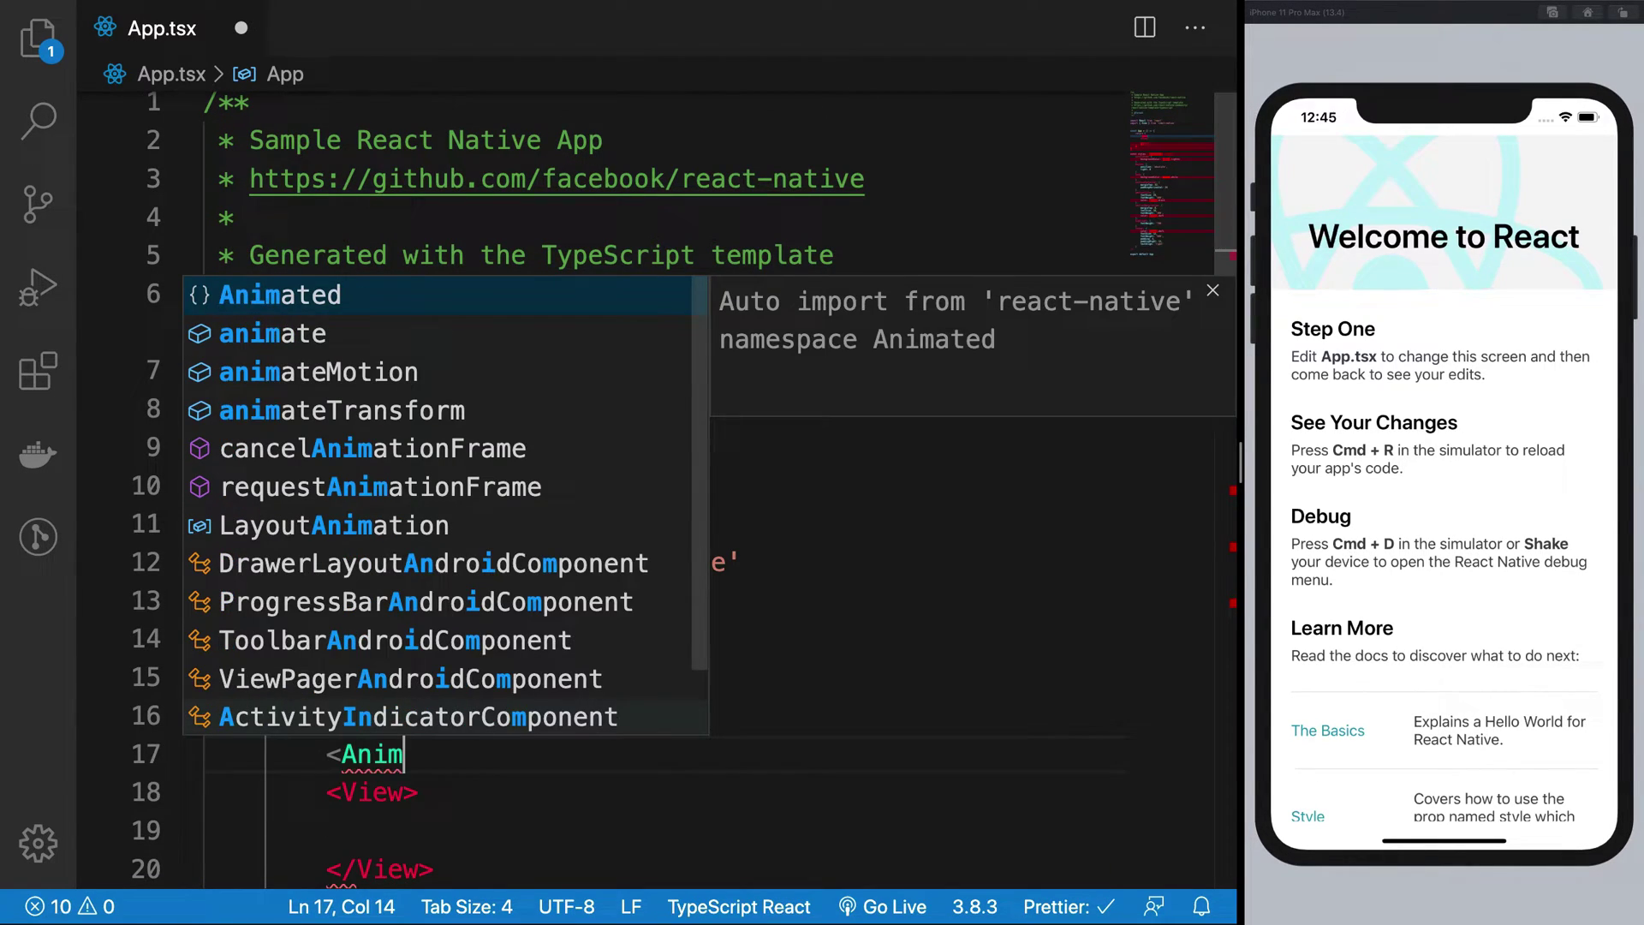
# - Nest an <Animated.View> inside the View, auto-importing Animated from react-native
pyautogui.press('Return')
pyautogui.write('.vi')
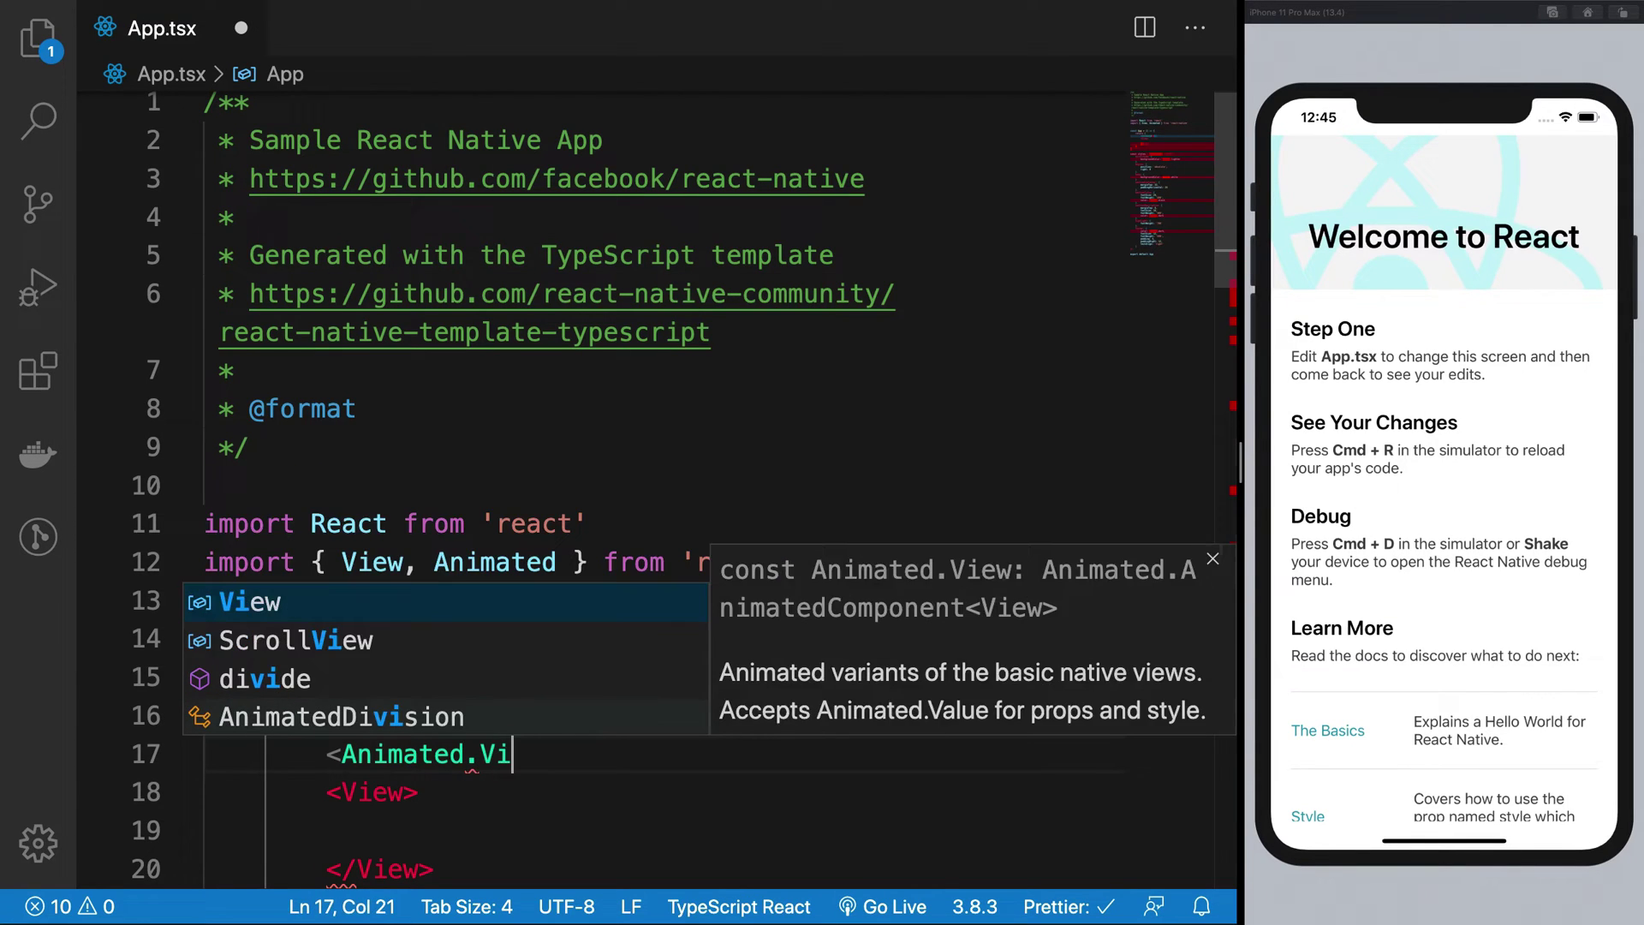
pyautogui.press('Return')
pyautogui.write('>')
pyautogui.hotkey('shift', 'Right')
pyautogui.hotkey('shift', 'Right')
pyautogui.hotkey('shift', 'Right')
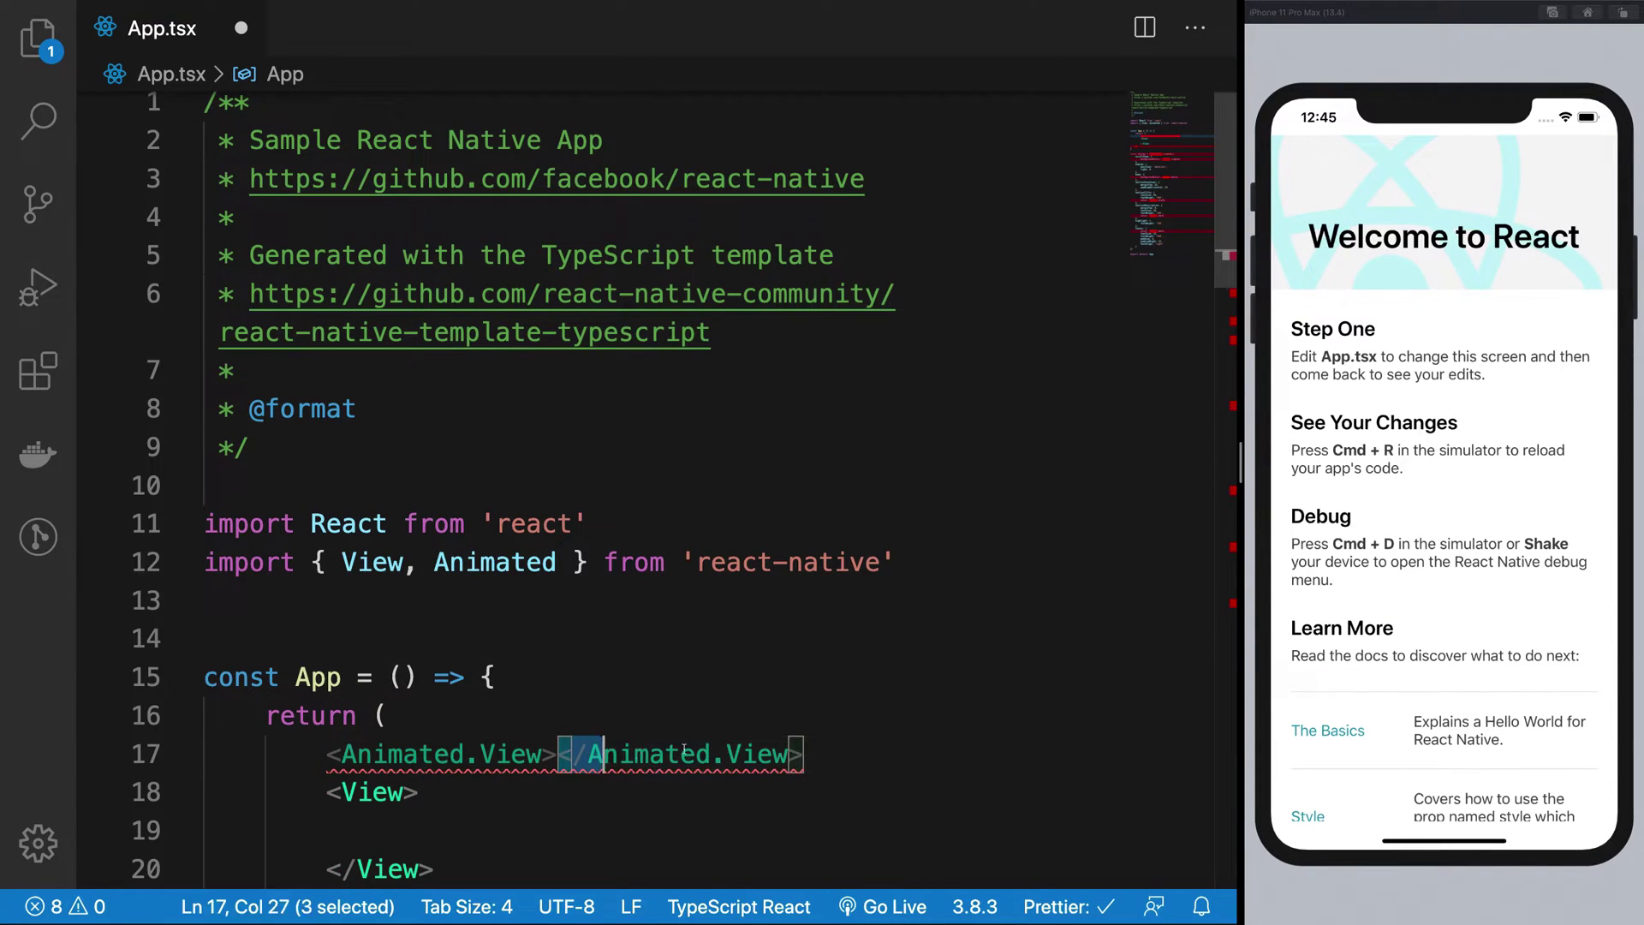
pyautogui.hotkey('shift', 'Right')
pyautogui.hotkey('shift', 'Right')
pyautogui.hotkey('shift', 'Right')
pyautogui.press('BackSpace')
pyautogui.press('Down')
pyautogui.press('Down')
pyautogui.press('Down')
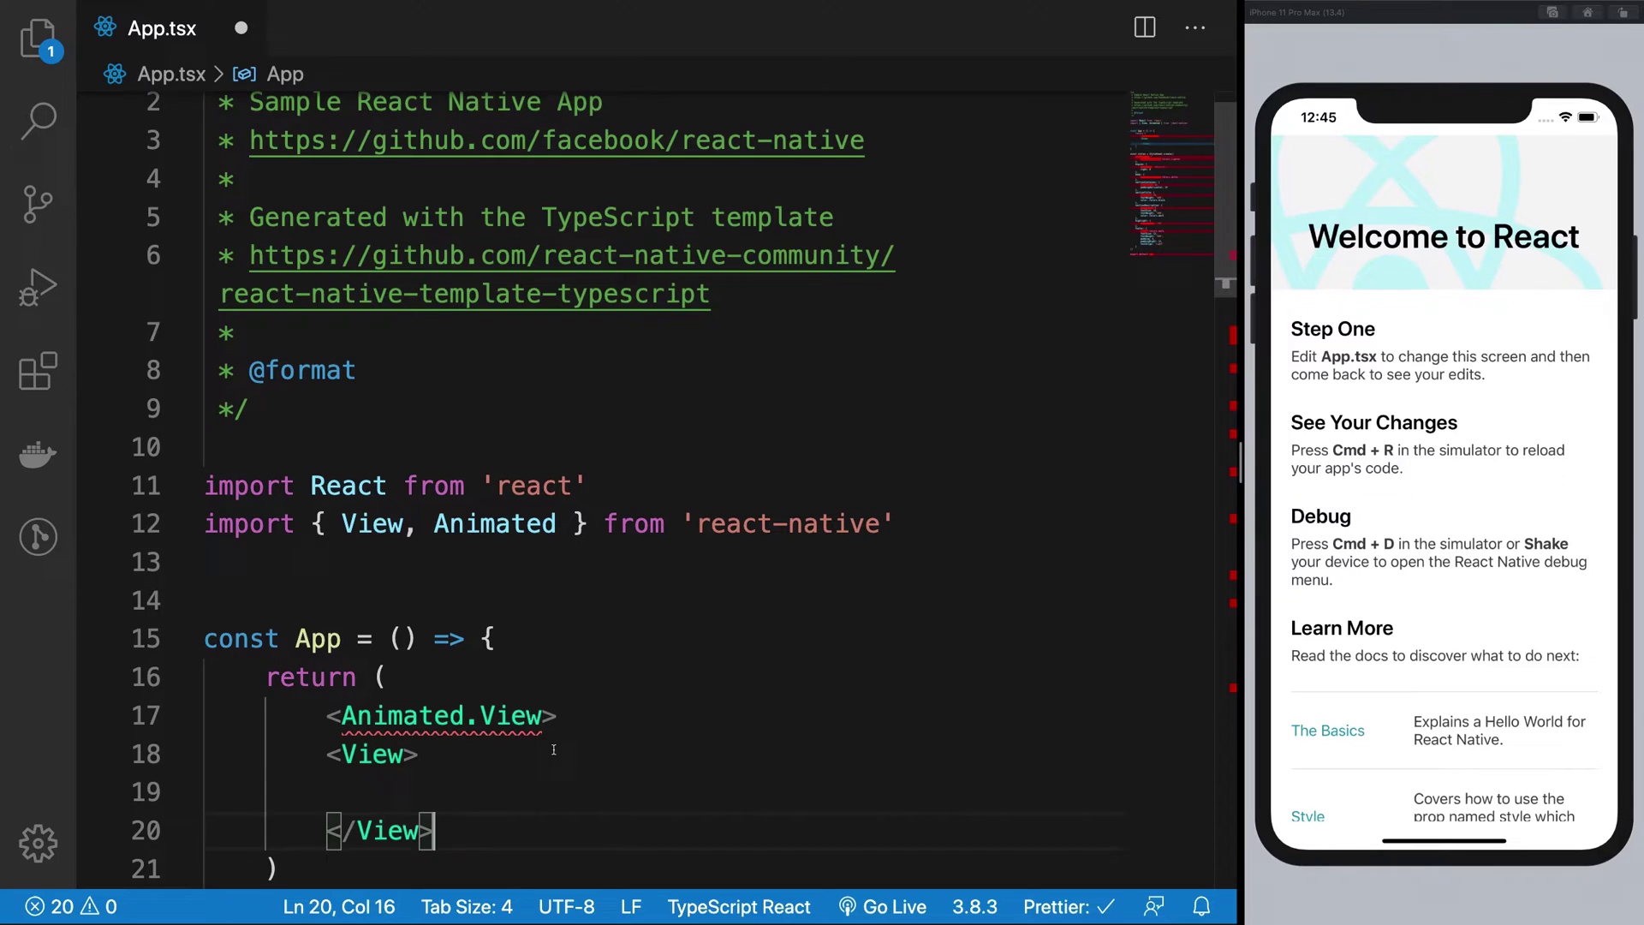
pyautogui.press('Up')
pyautogui.press('Up')
pyautogui.press('Up')
pyautogui.hotkey('alt', 'Down')
pyautogui.press('Tab')
pyautogui.press('Down')
pyautogui.write('</')
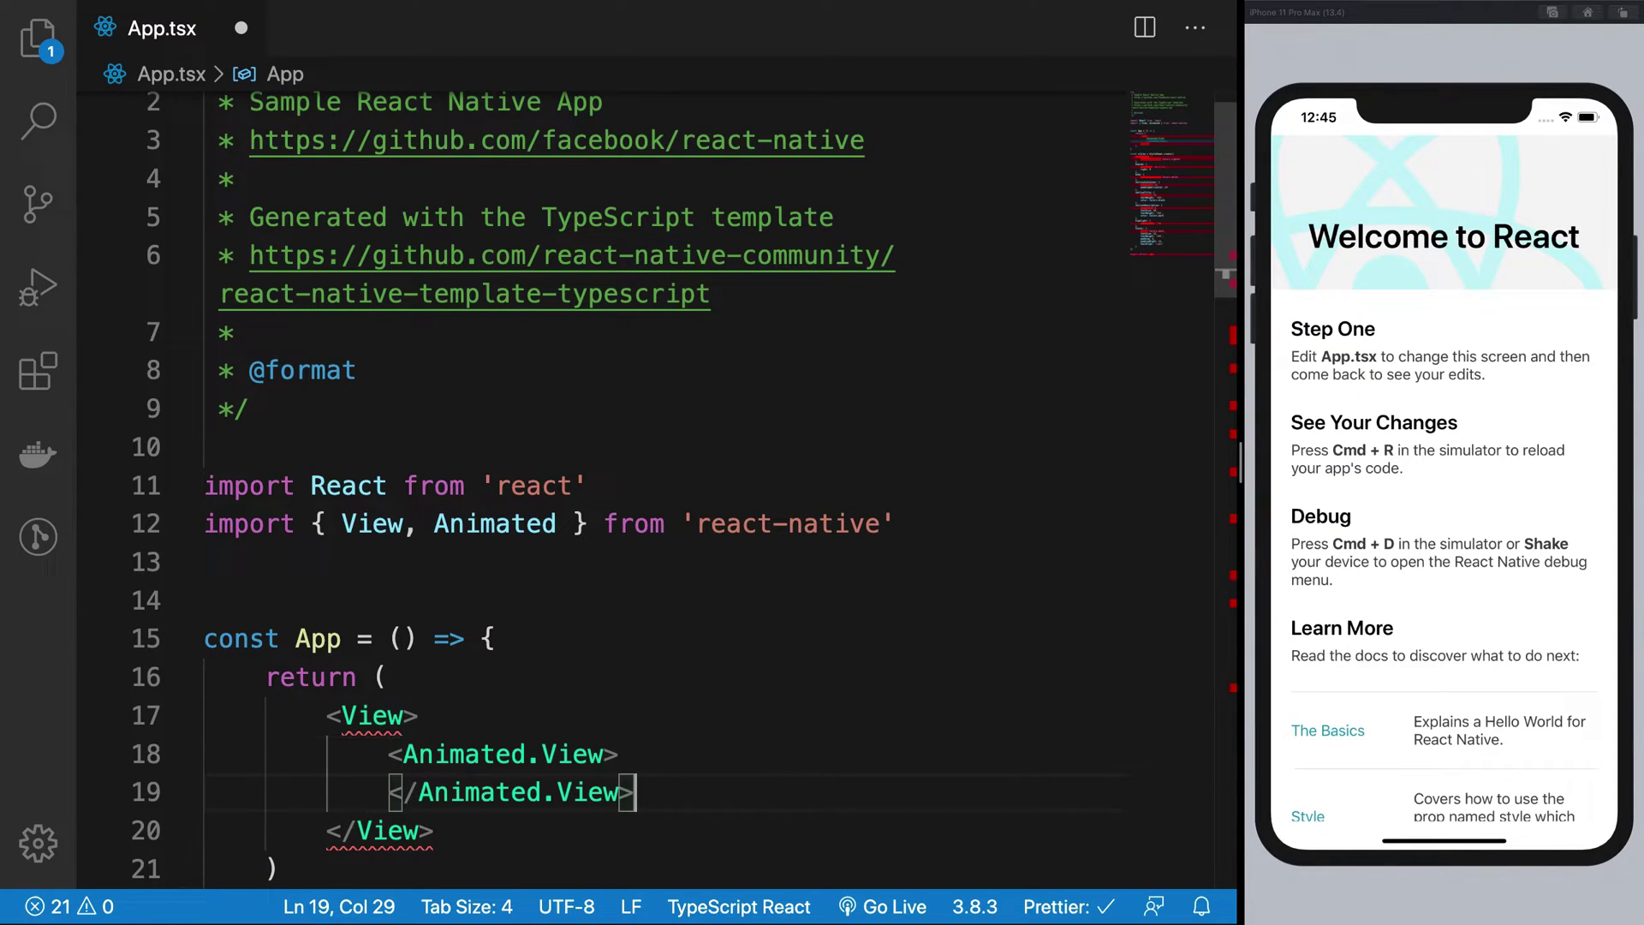
# - Add an inner View styled width 100, height 100, borderRadius 100/2, backgroundColor 'red'
pyautogui.press('Up')
pyautogui.press('End')
pyautogui.press('Return')
pyautogui.write('<V')
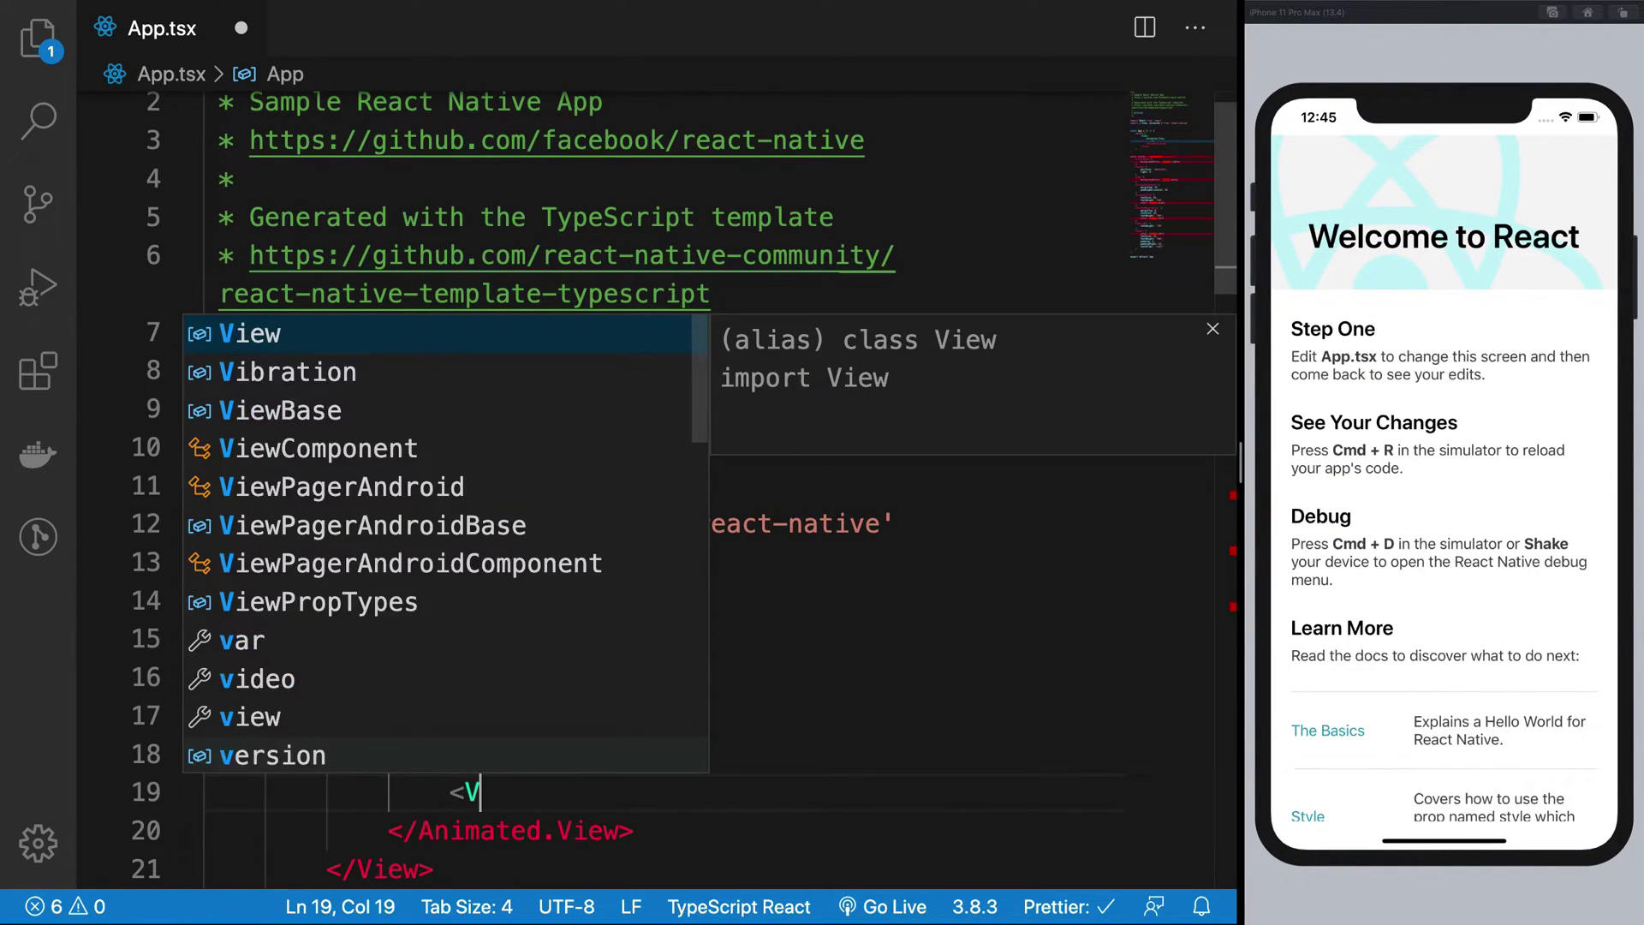
pyautogui.write('iew style={{')
pyautogui.press('Return')
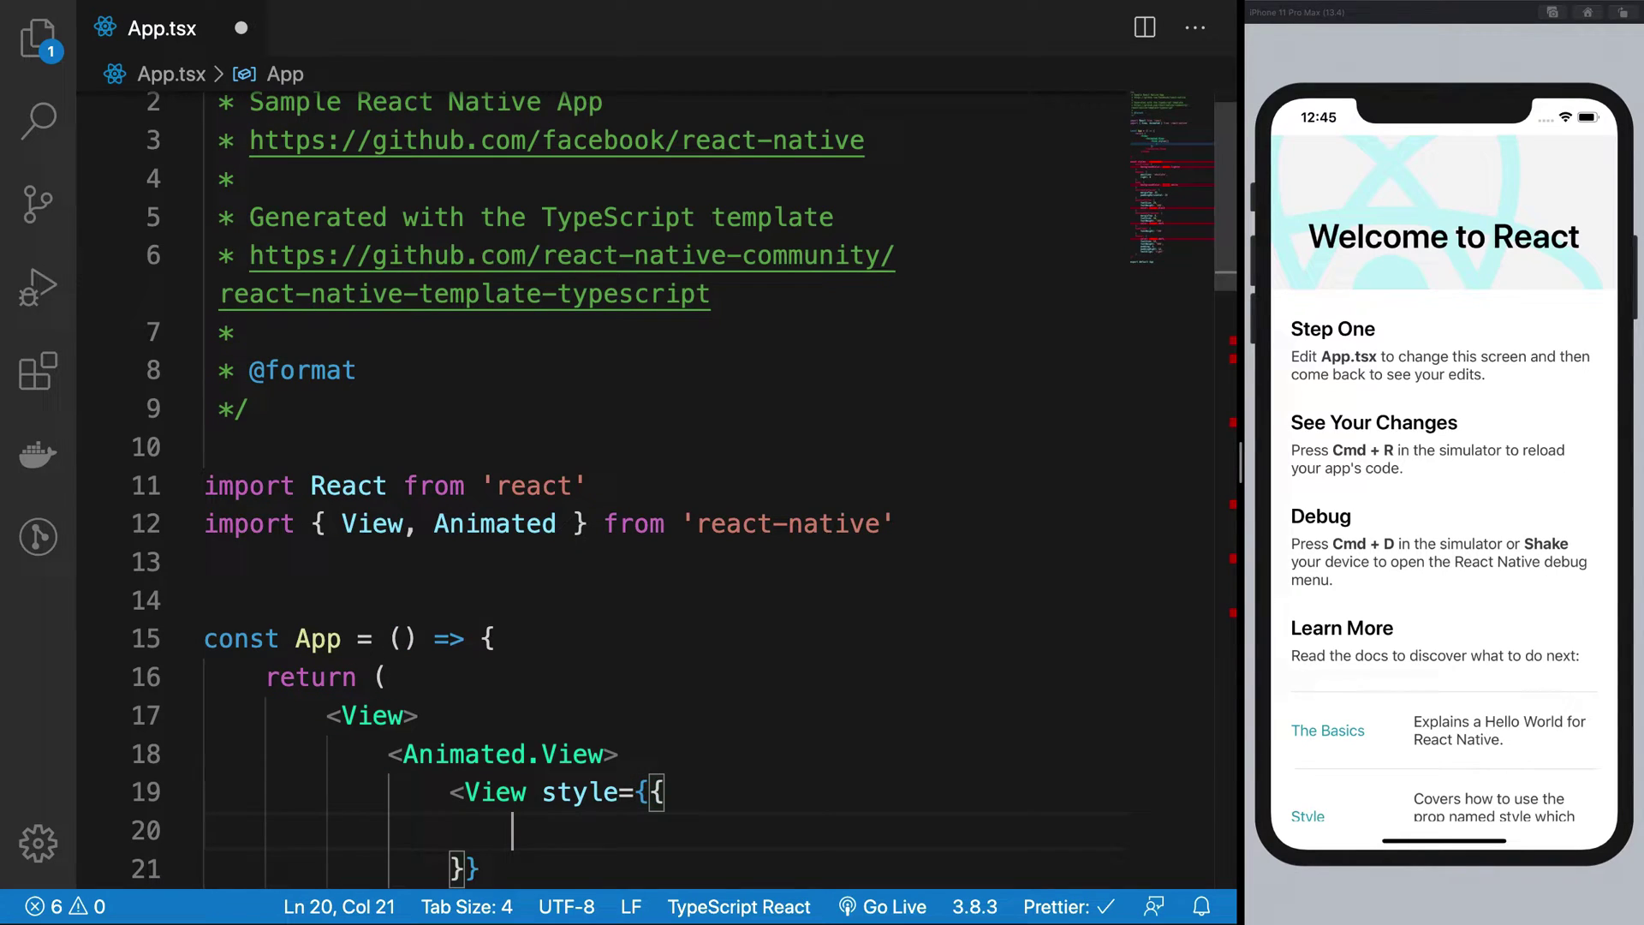
pyautogui.write('widht:')
pyautogui.press('BackSpace')
pyautogui.press('BackSpace')
pyautogui.press('BackSpace')
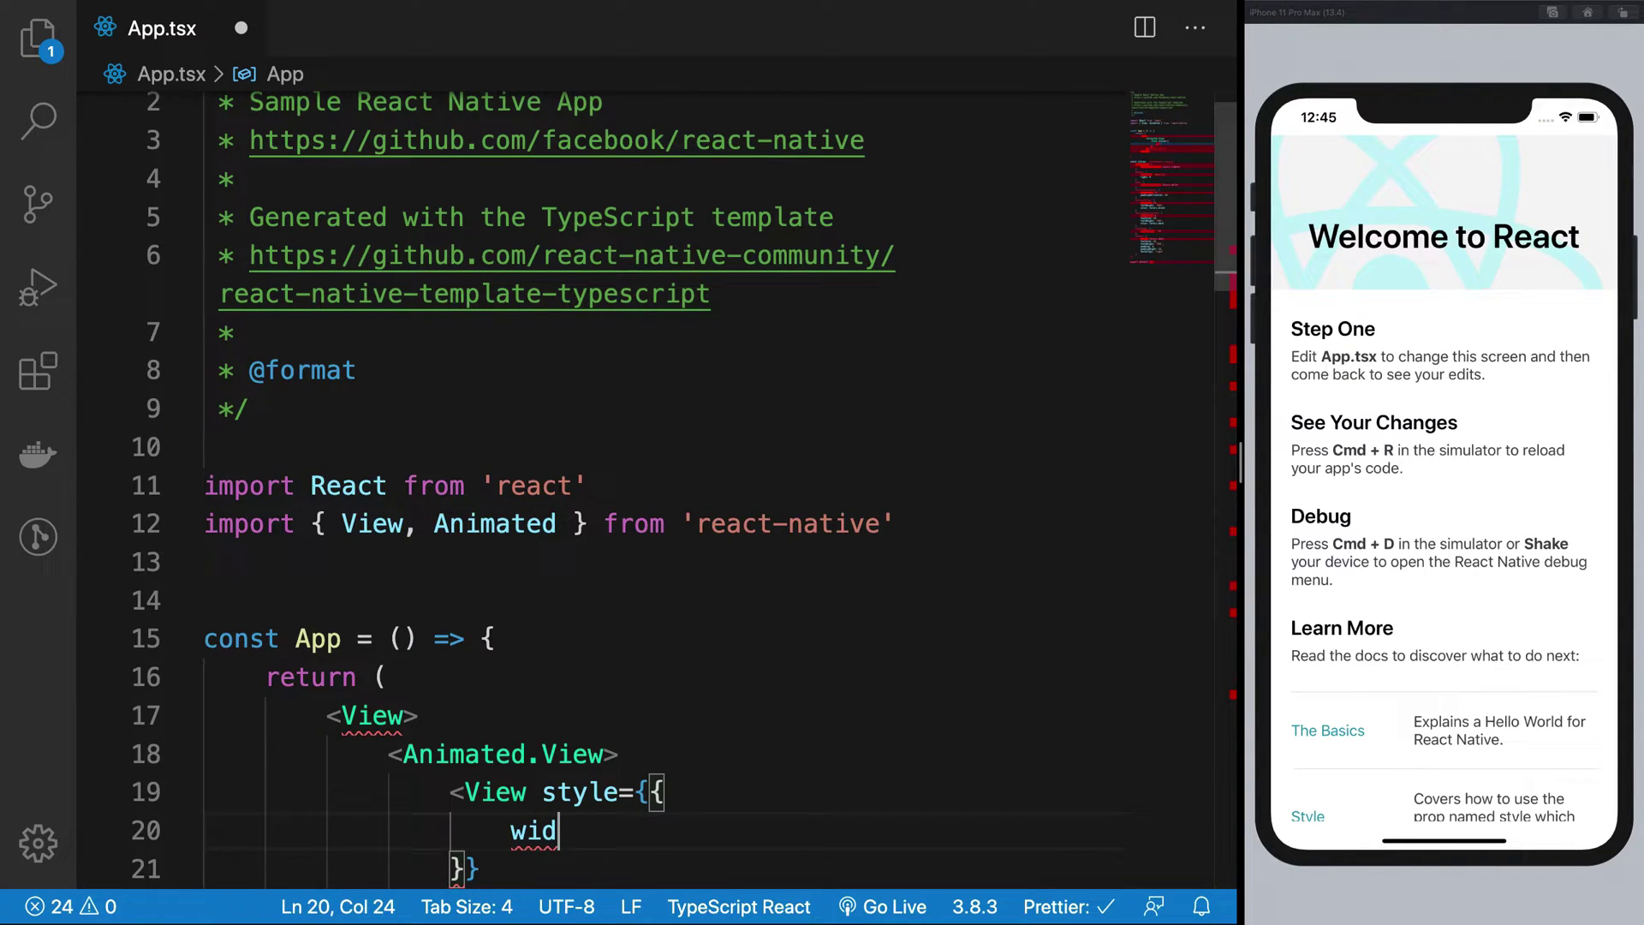
pyautogui.write('th: 100')
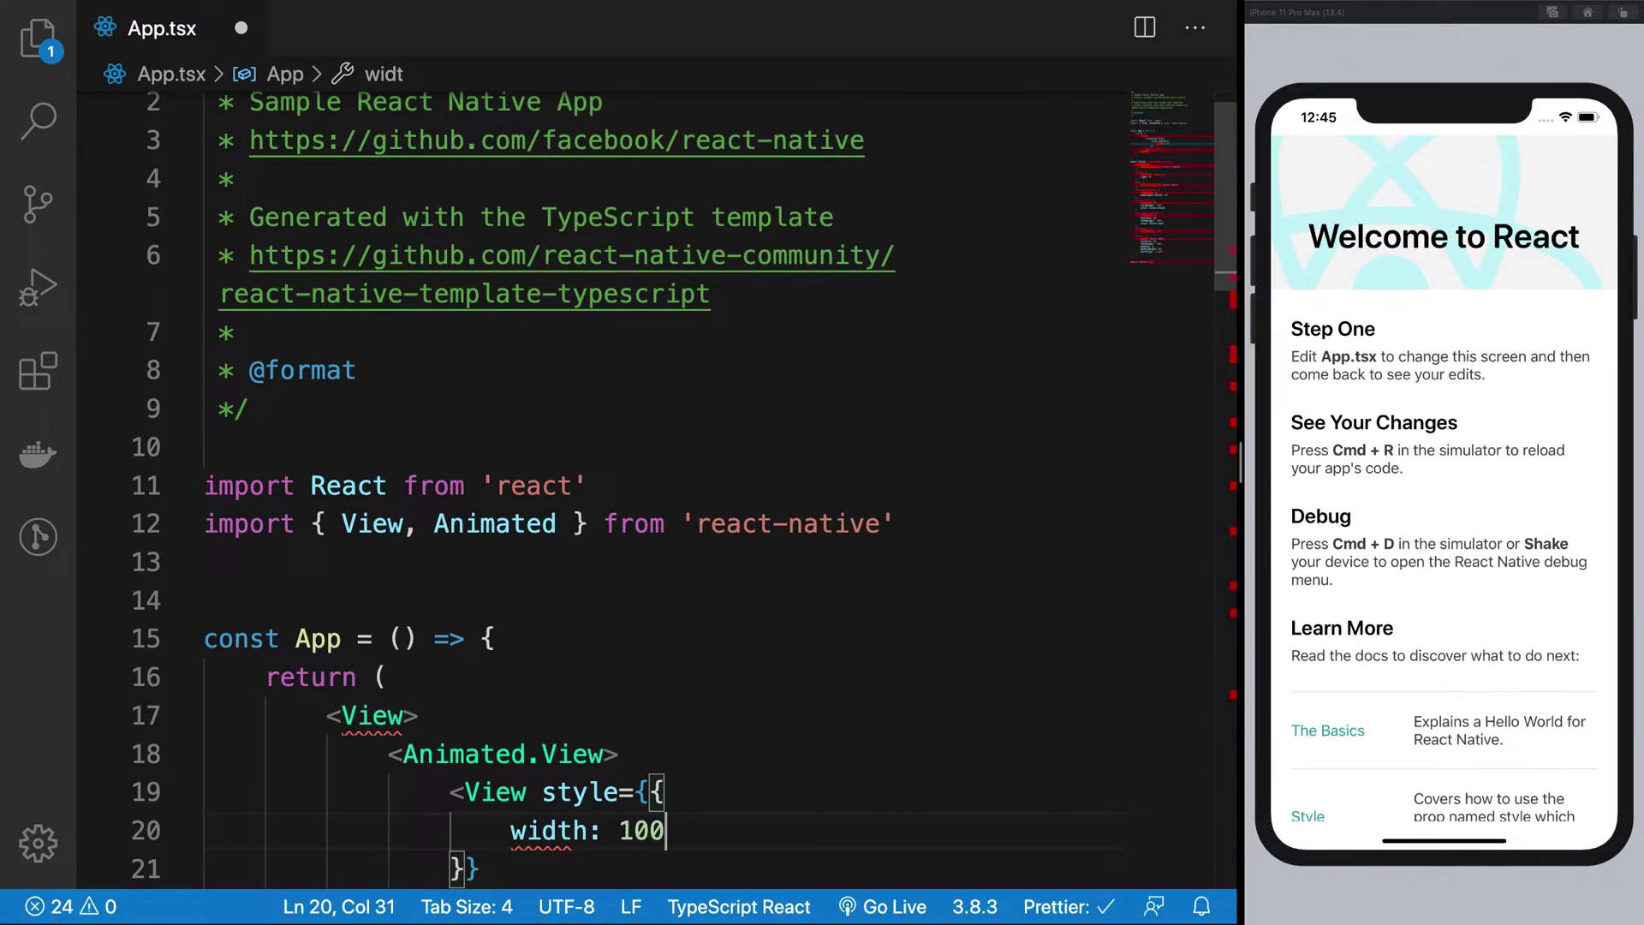
pyautogui.write(',')
pyautogui.press('Return')
pyautogui.write('height: 100,')
pyautogui.press('Return')
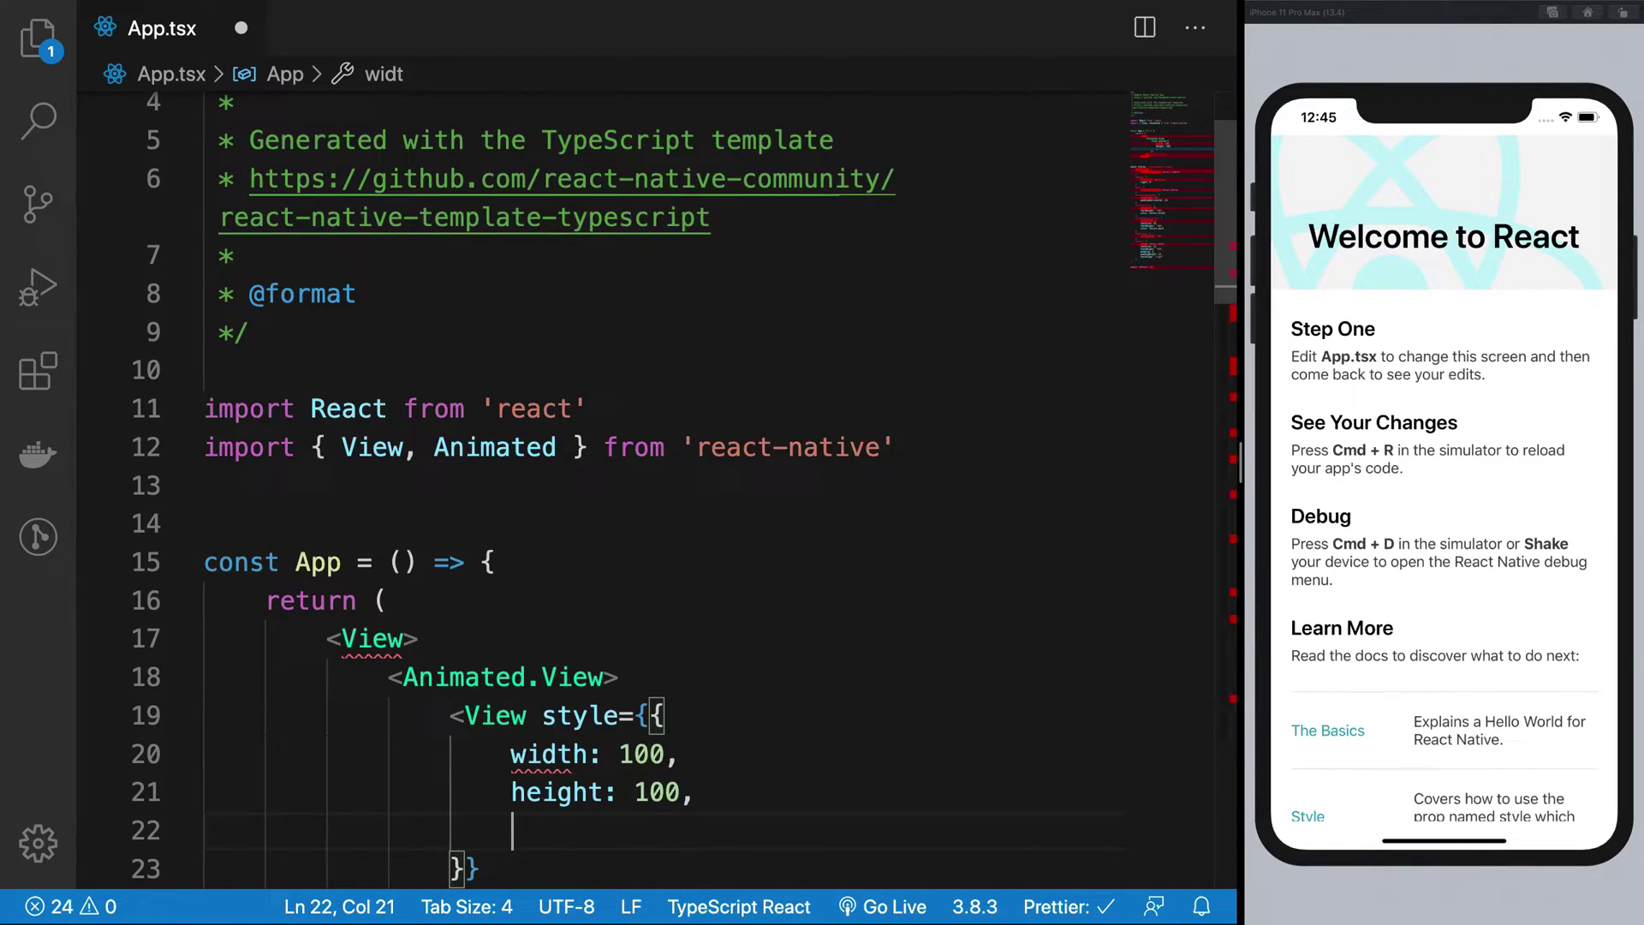
pyautogui.write('borderRadius: ')
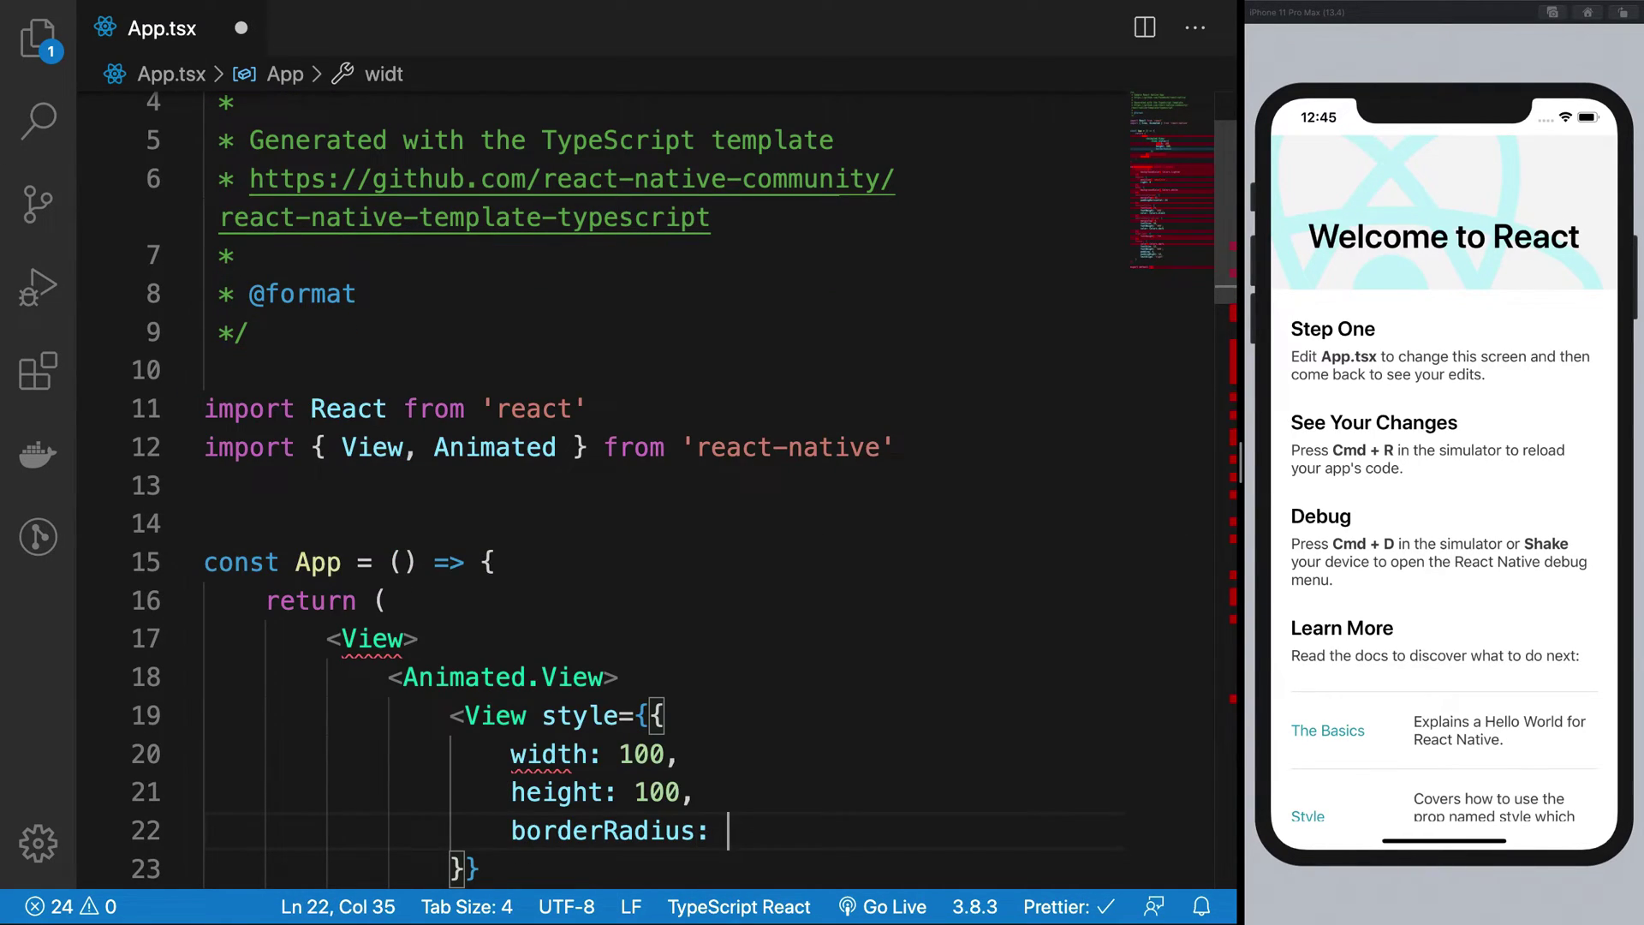
pyautogui.write('100 /2,')
pyautogui.press('Return')
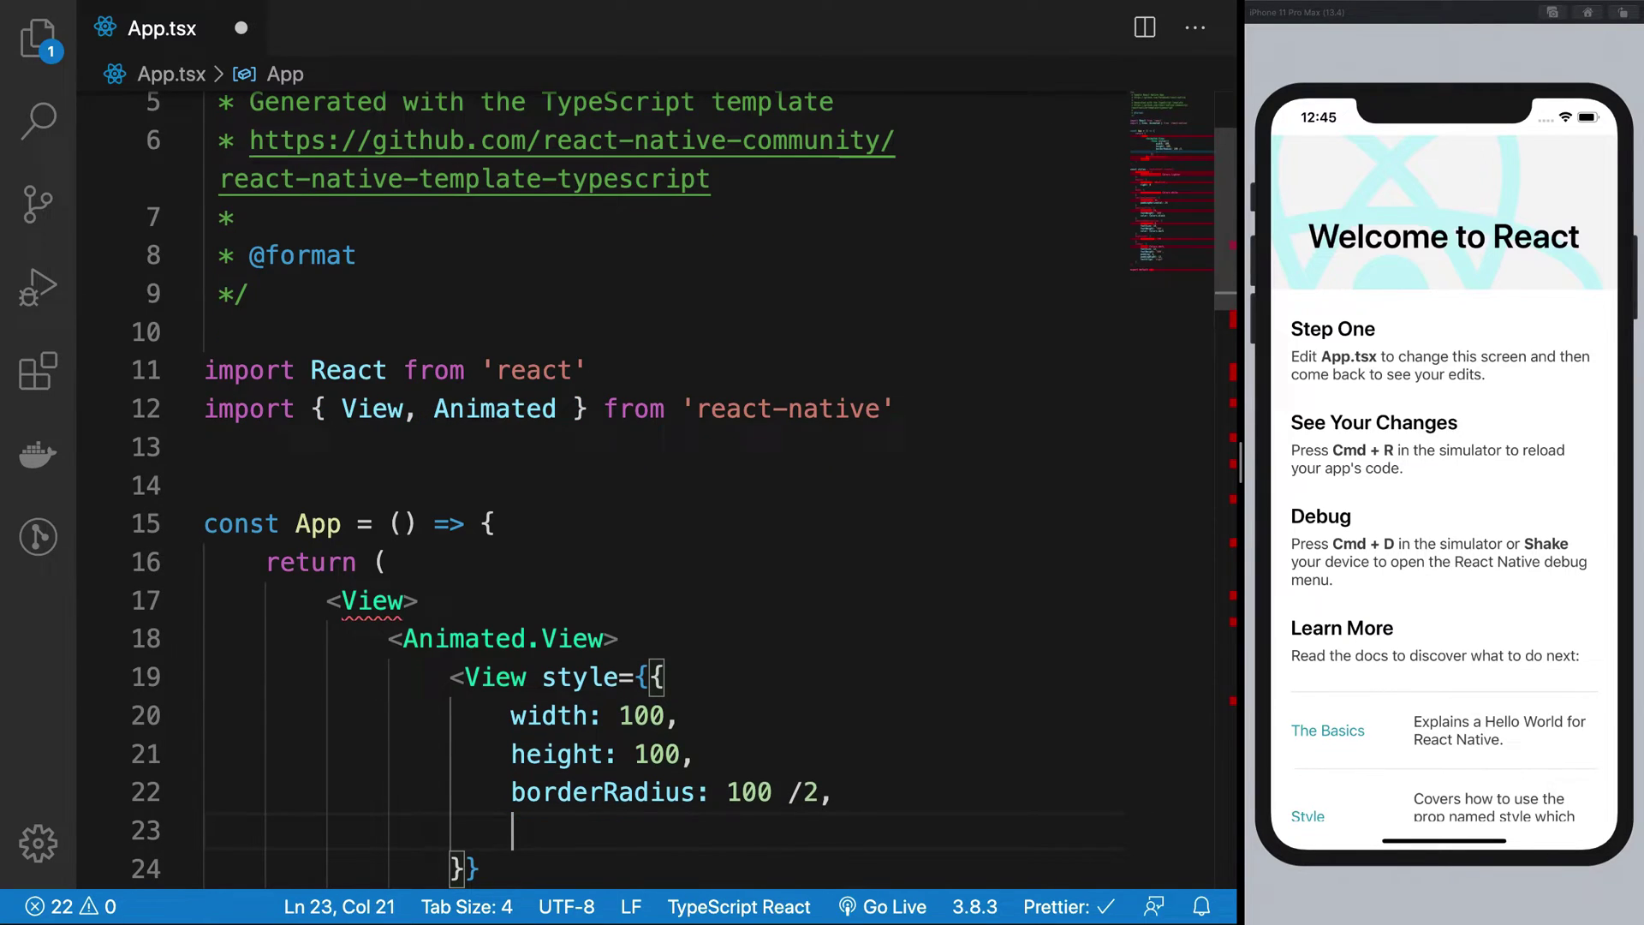
pyautogui.write('back')
pyautogui.press('Return')
pyautogui.write(':')
pyautogui.hotkey('ctrl', 'z')
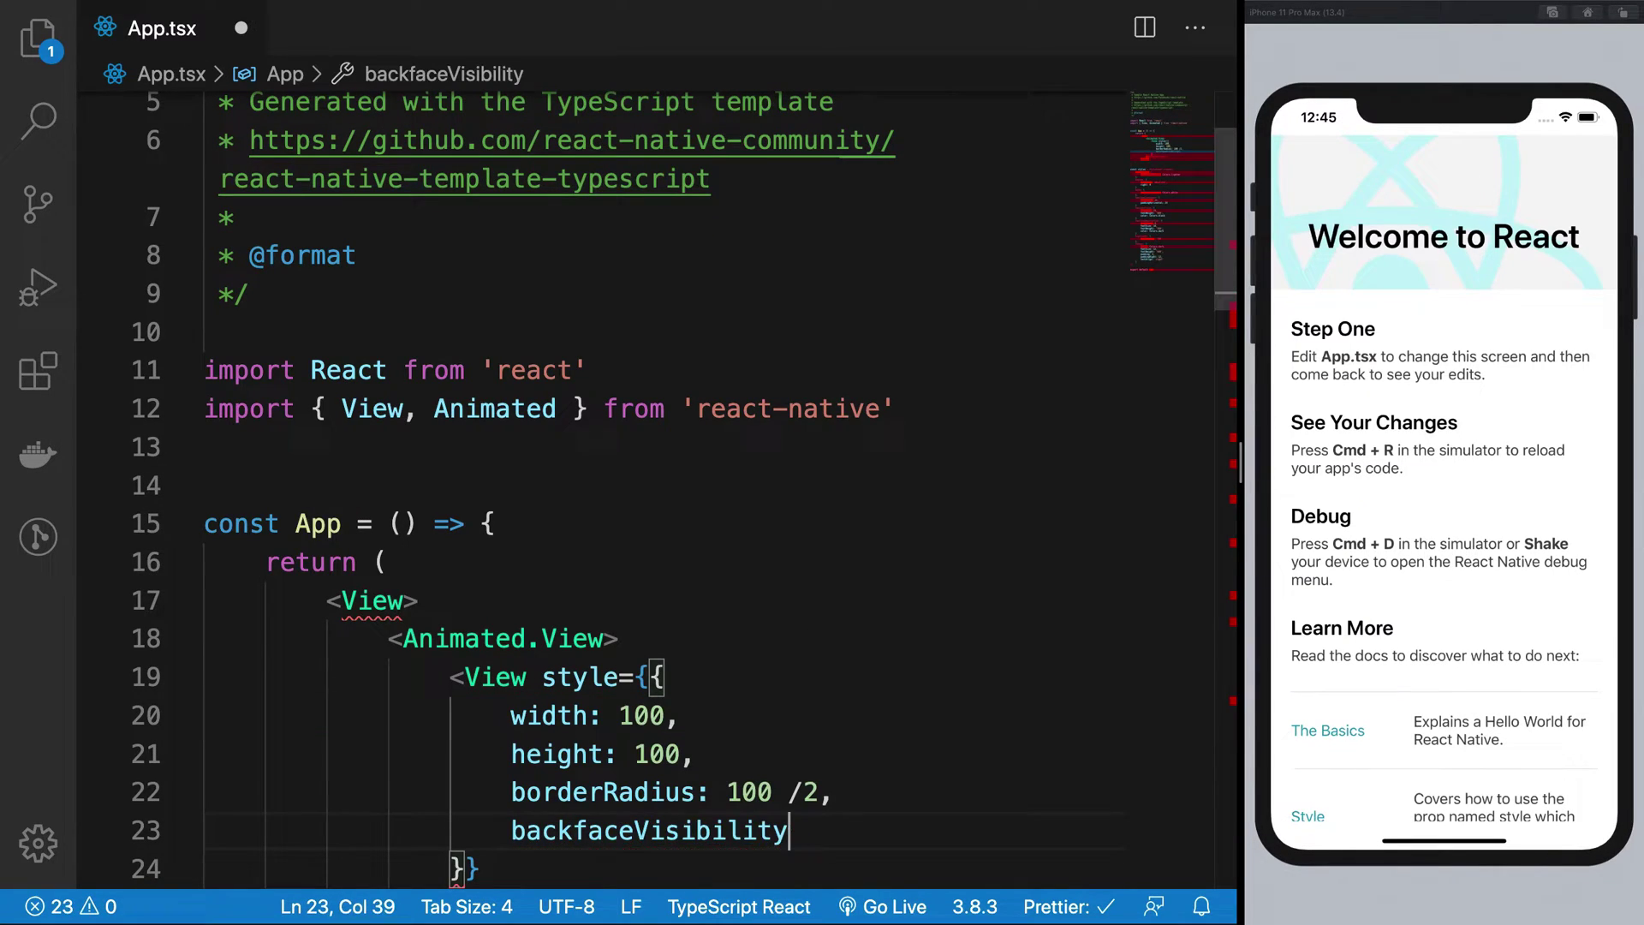
pyautogui.hotkey('ctrl', 'z')
pyautogui.write('r')
pyautogui.press('Return')
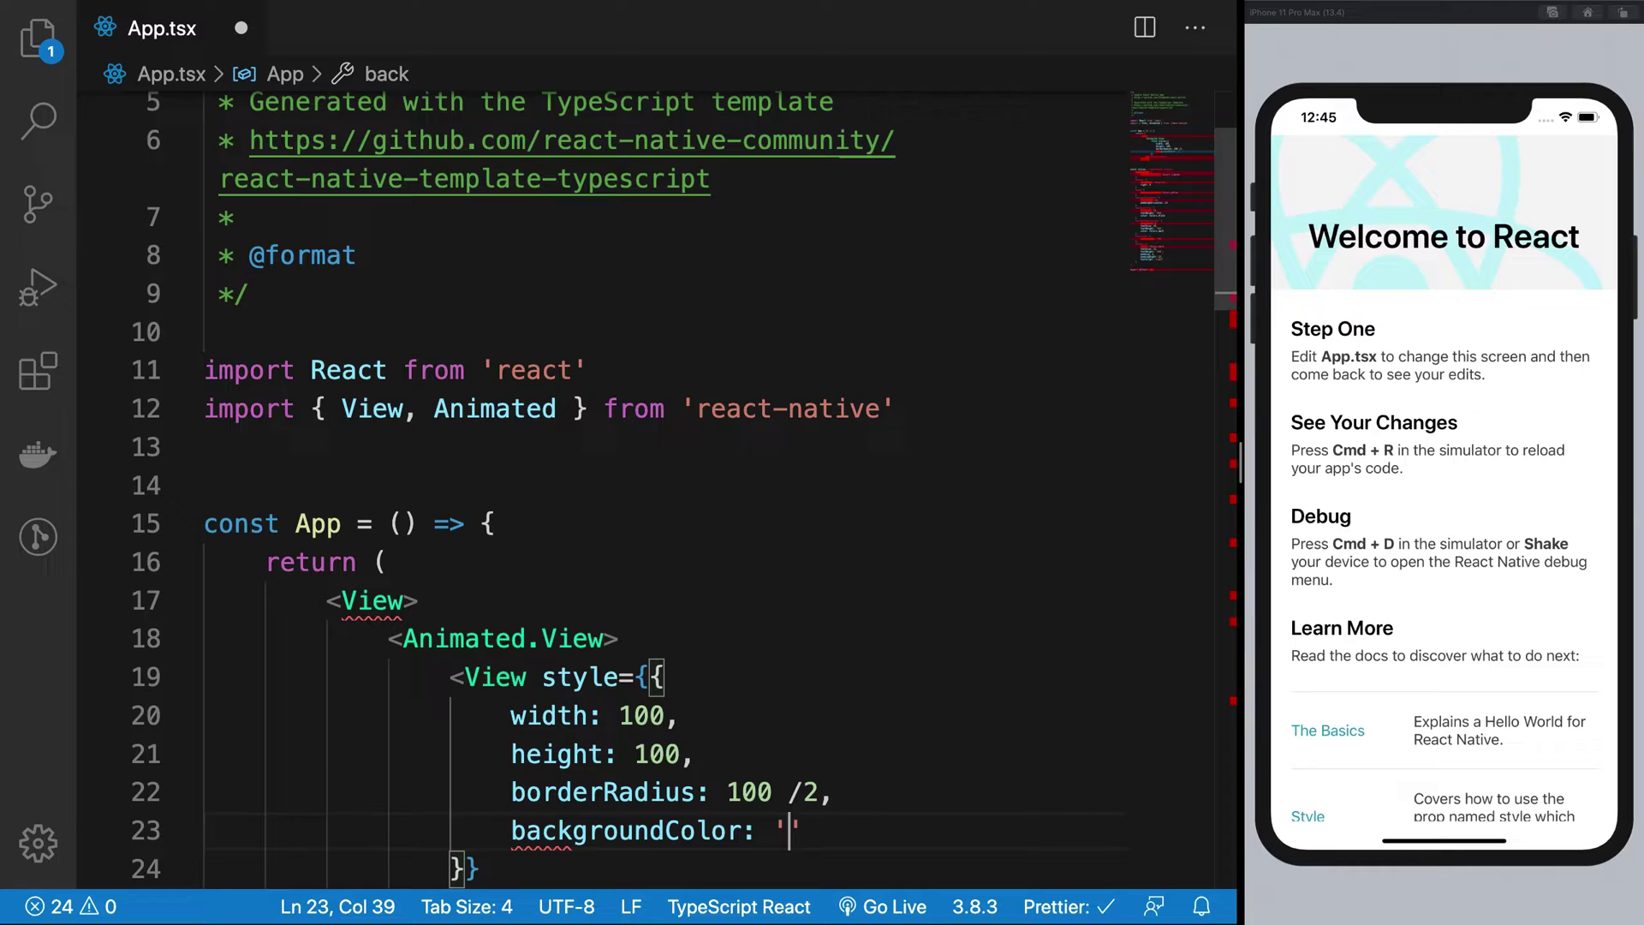
pyautogui.write('red')
pyautogui.scroll(-3, 707, 707)
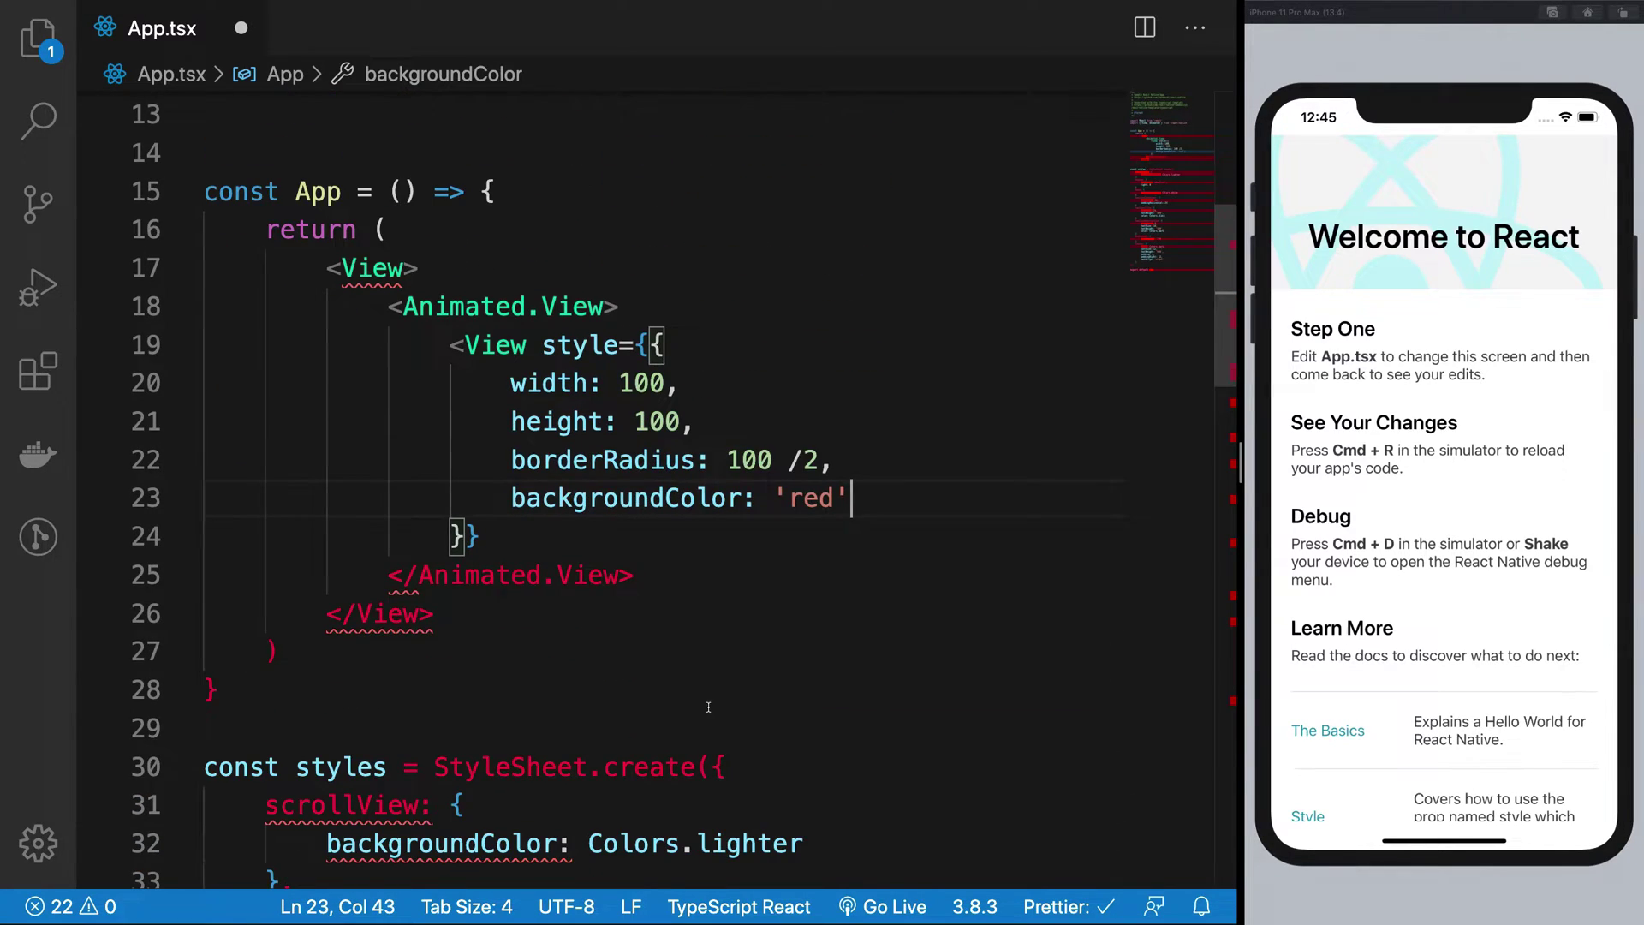
# - Delete the leftover template styles from the closing braces through the end of the file
pyautogui.press('Down')
pyautogui.write('/')
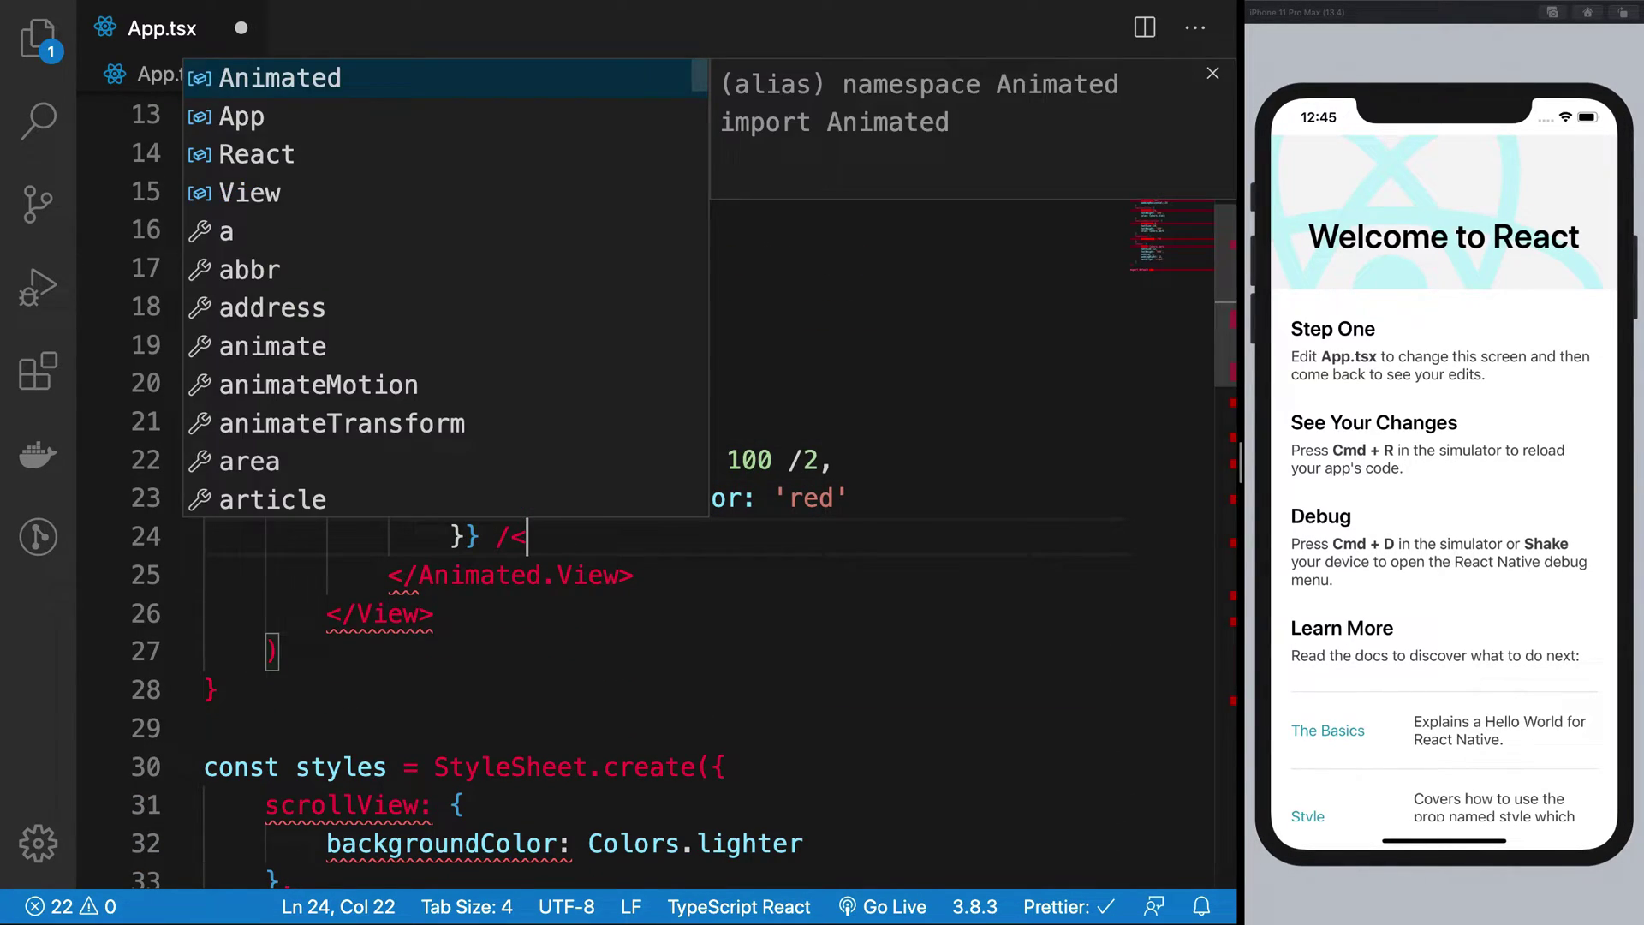
pyautogui.write('>')
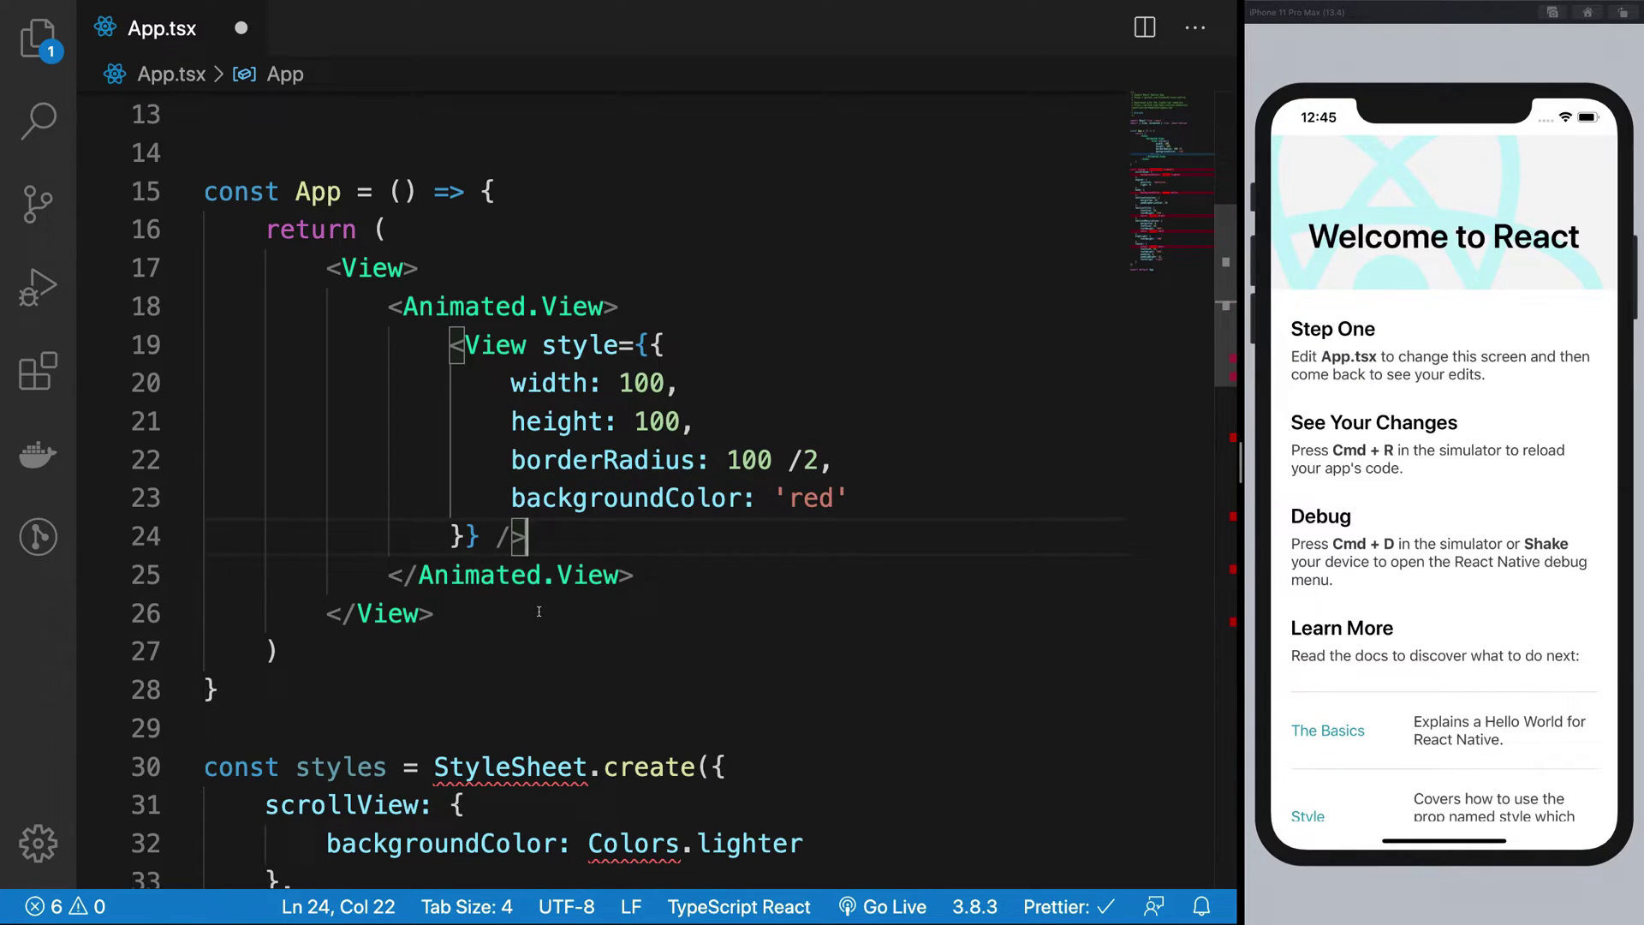
pyautogui.scroll(-3, 496, 677)
pyautogui.hotkey('ctrl', 'shift', 'End')
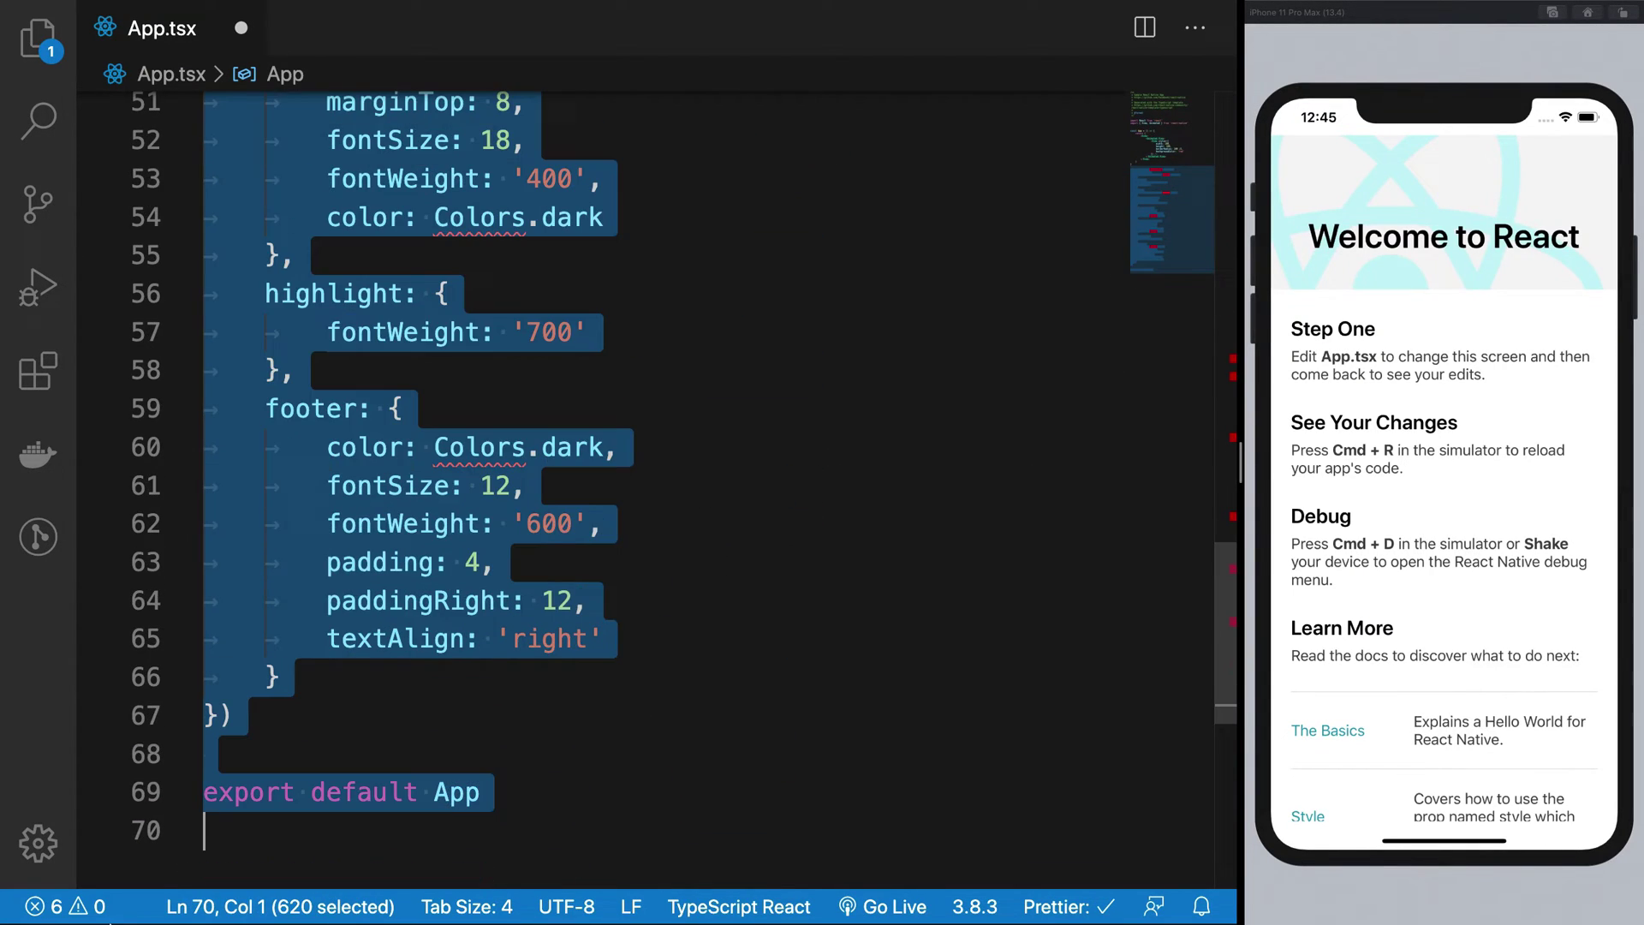
pyautogui.press('BackSpace')
pyautogui.scroll(5, 379, 600)
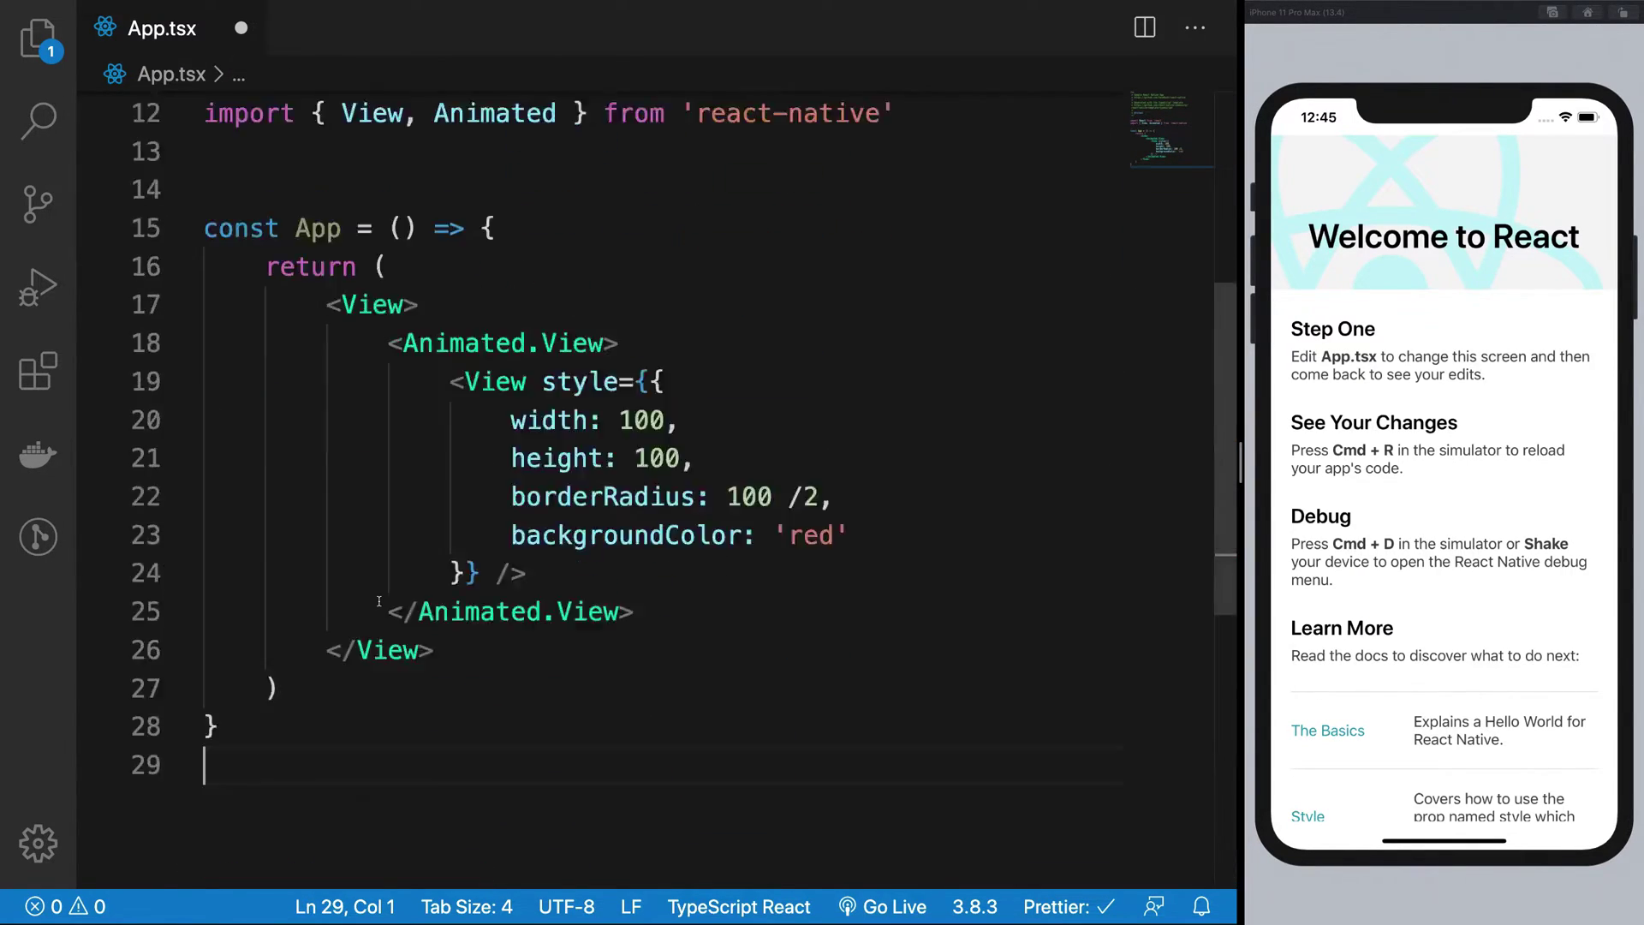
pyautogui.scroll(3, 380, 600)
pyautogui.press('Return')
pyautogui.write('export de')
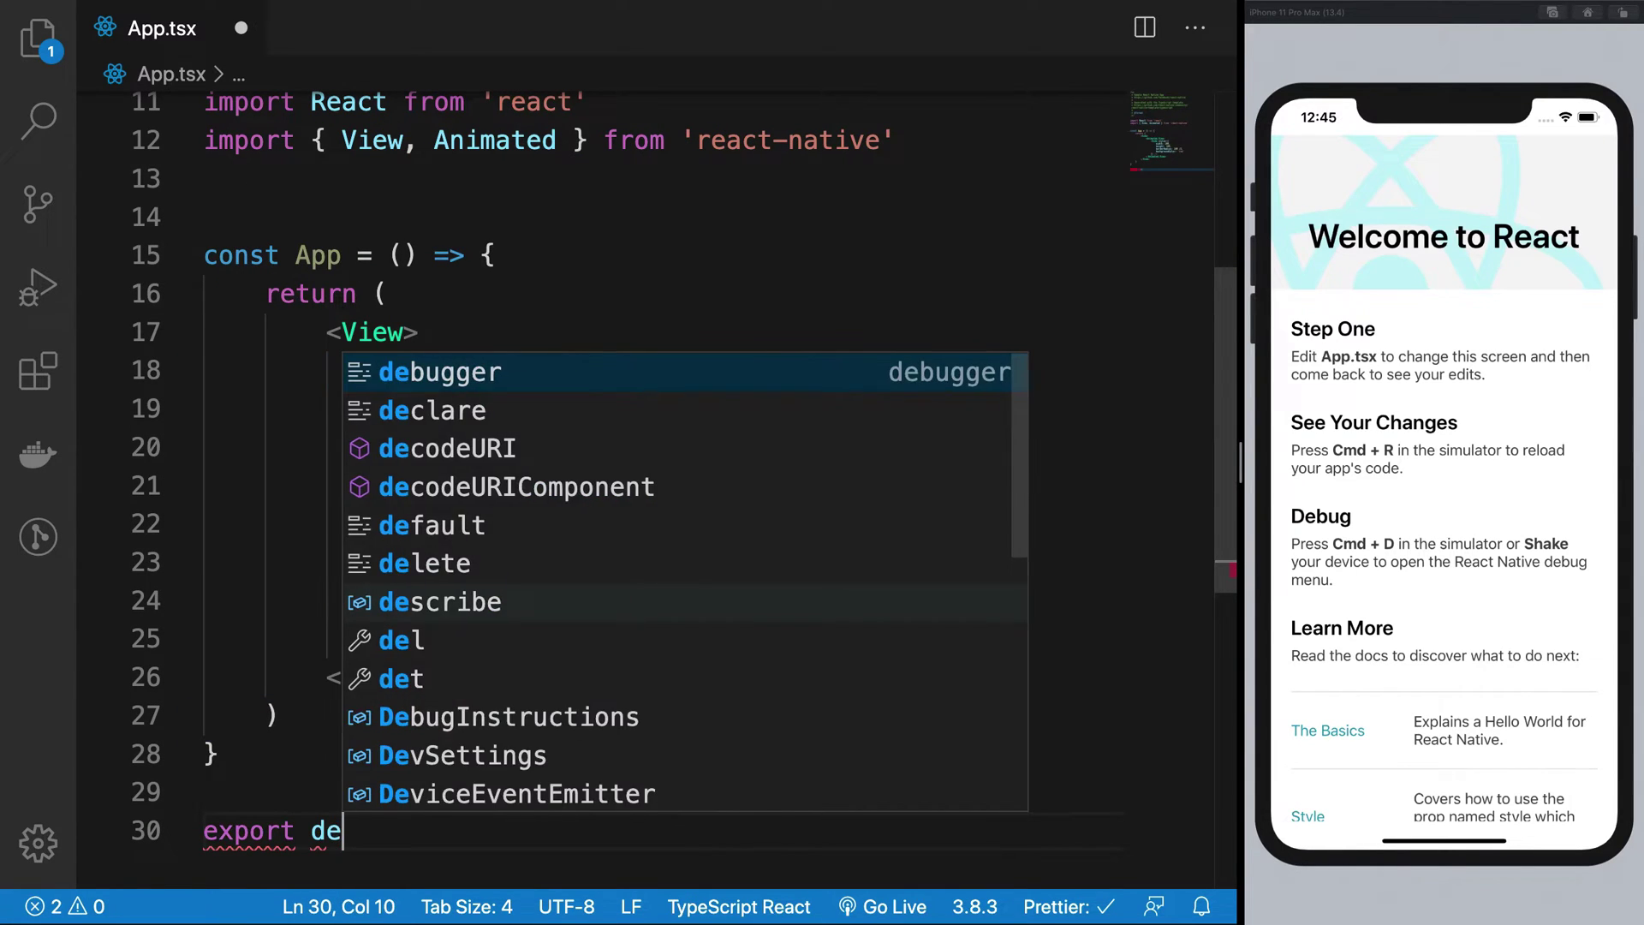
pyautogui.write('fault App')
# - Add 'export default App' and save so the simulator shows the red ball
pyautogui.hotkey('ctrl', 's')
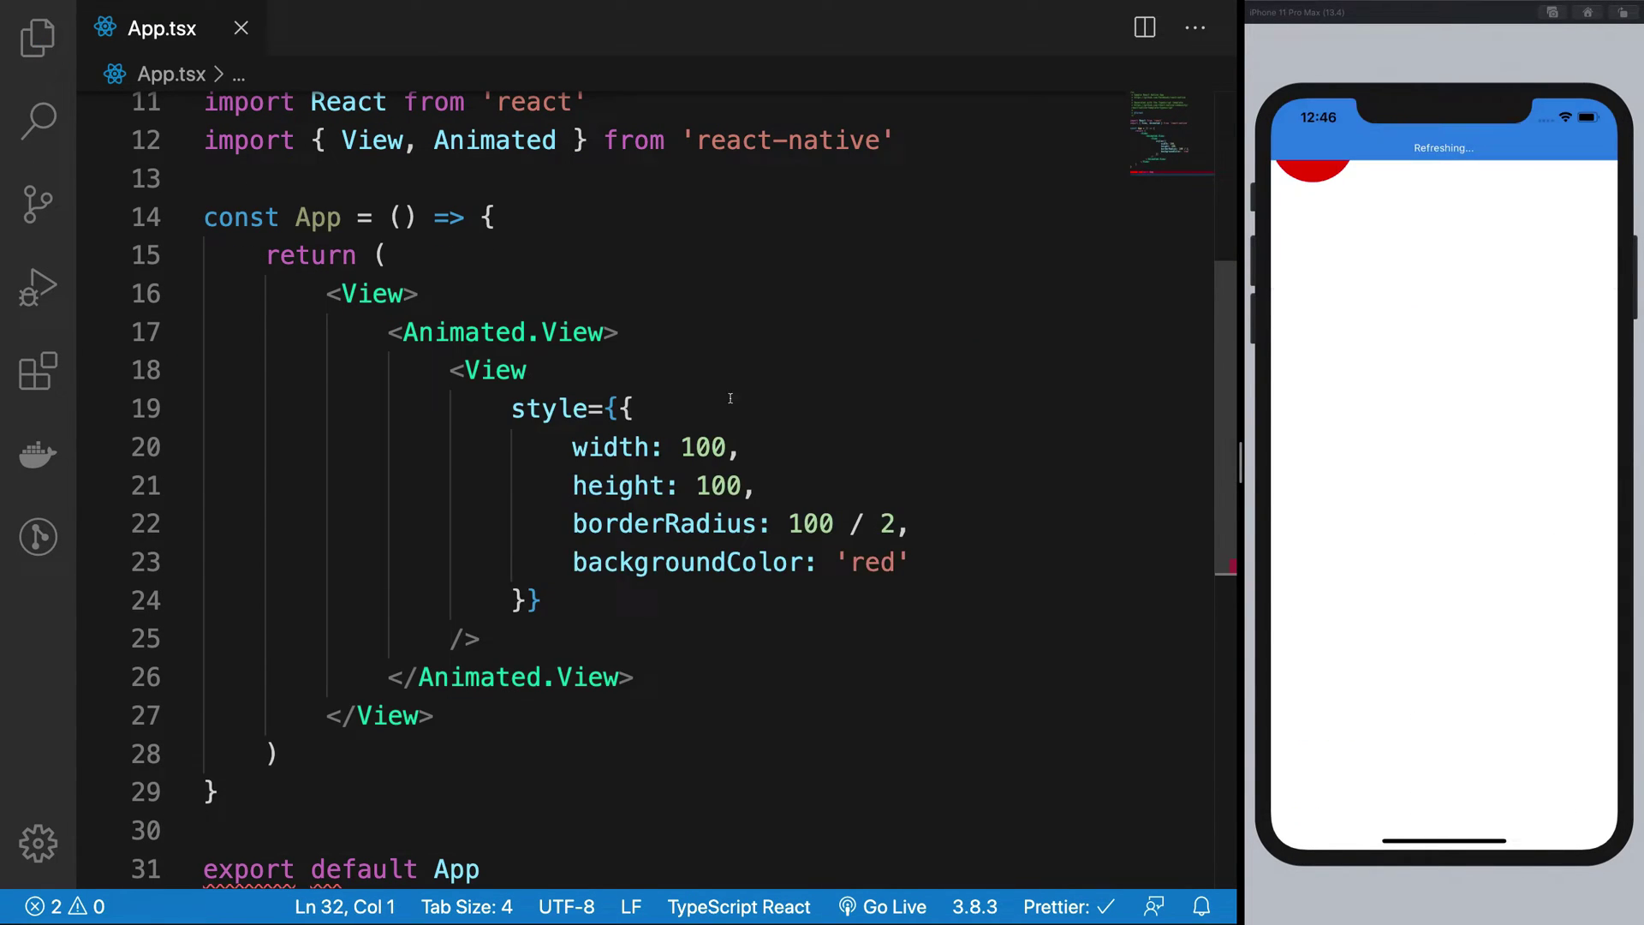
pyautogui.click(666, 446)
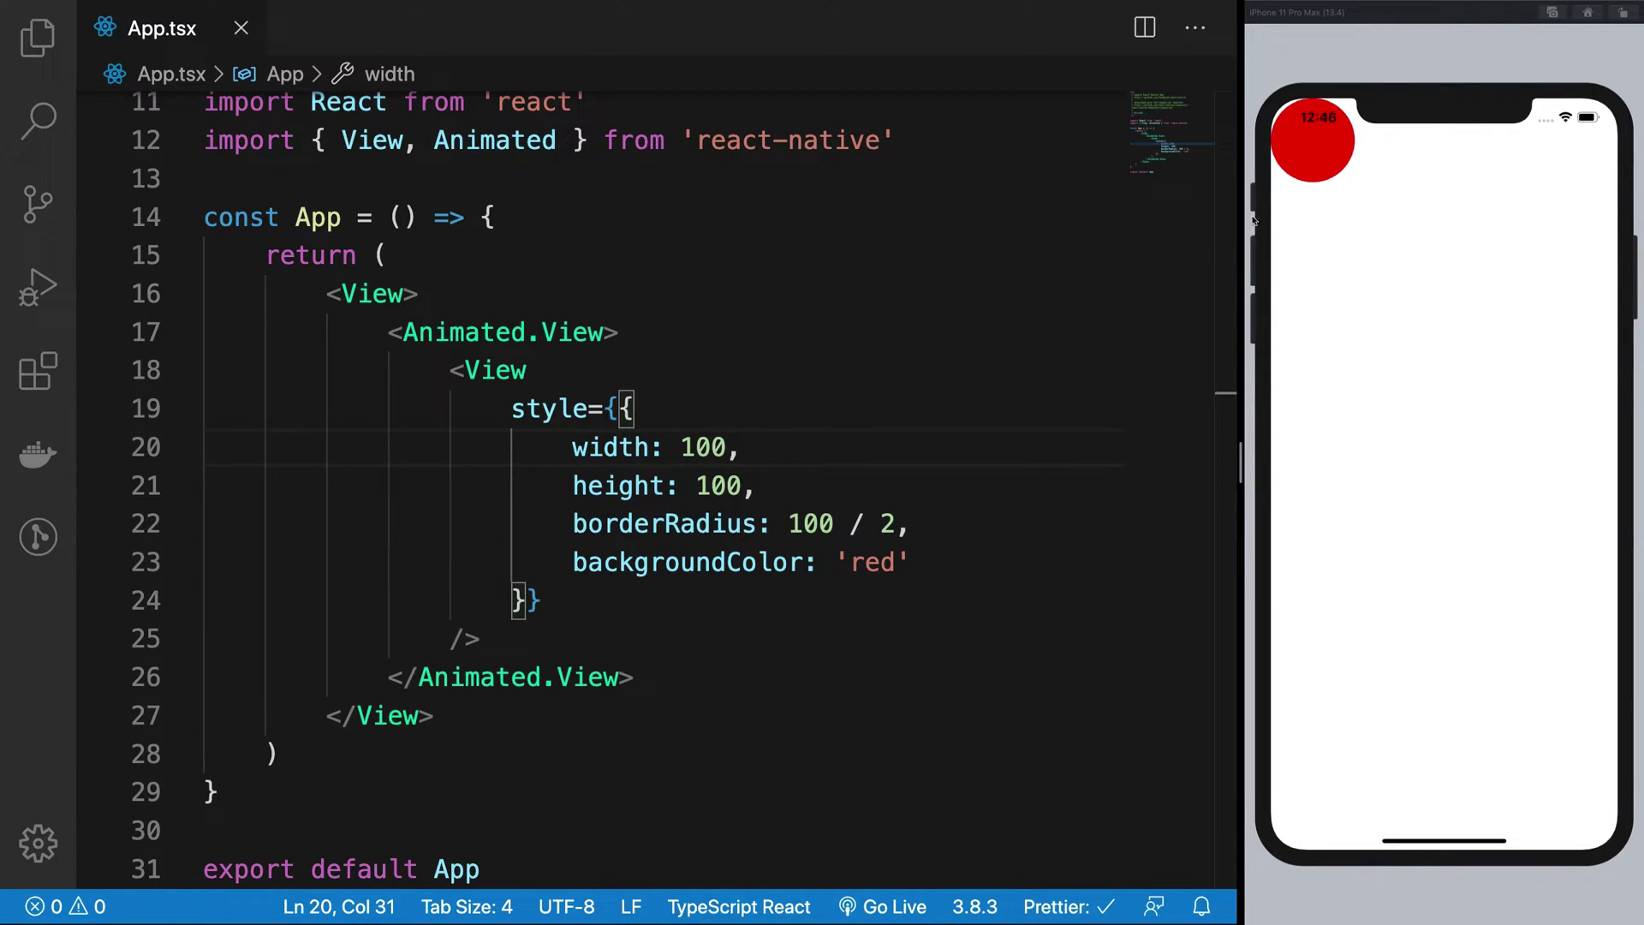
pyautogui.click(578, 600)
pyautogui.click(634, 677)
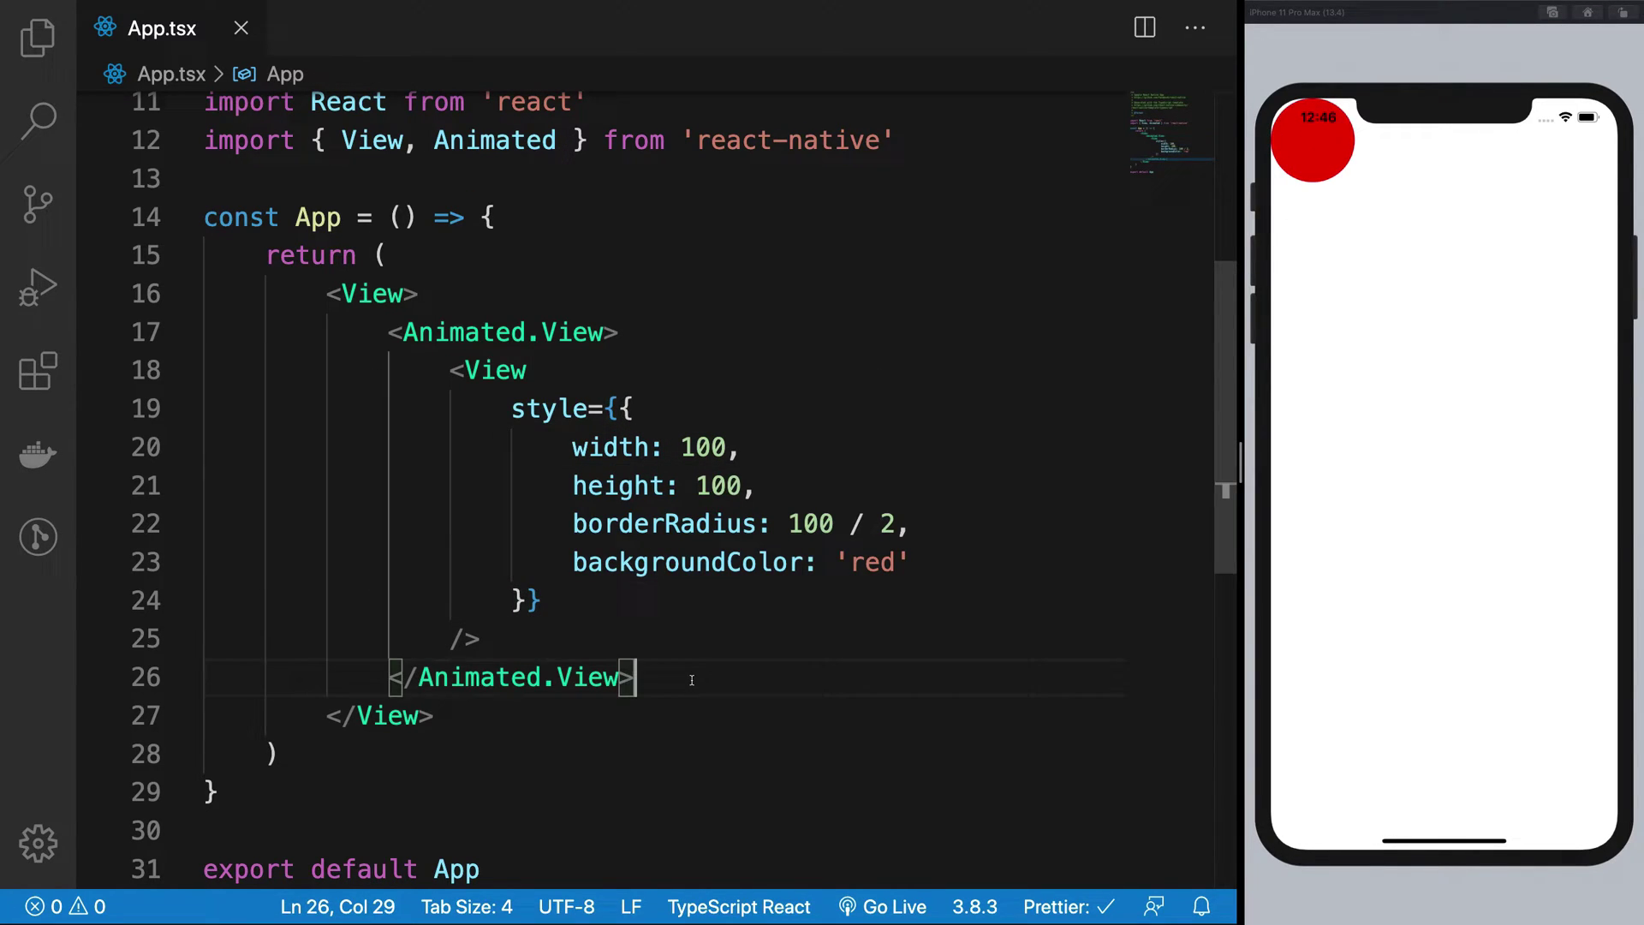
# - Add a <TouchableOpacity onPress={moveBall} /> after the Animated.View, auto-importing it
pyautogui.press('Return')
pyautogui.write('<Butto')
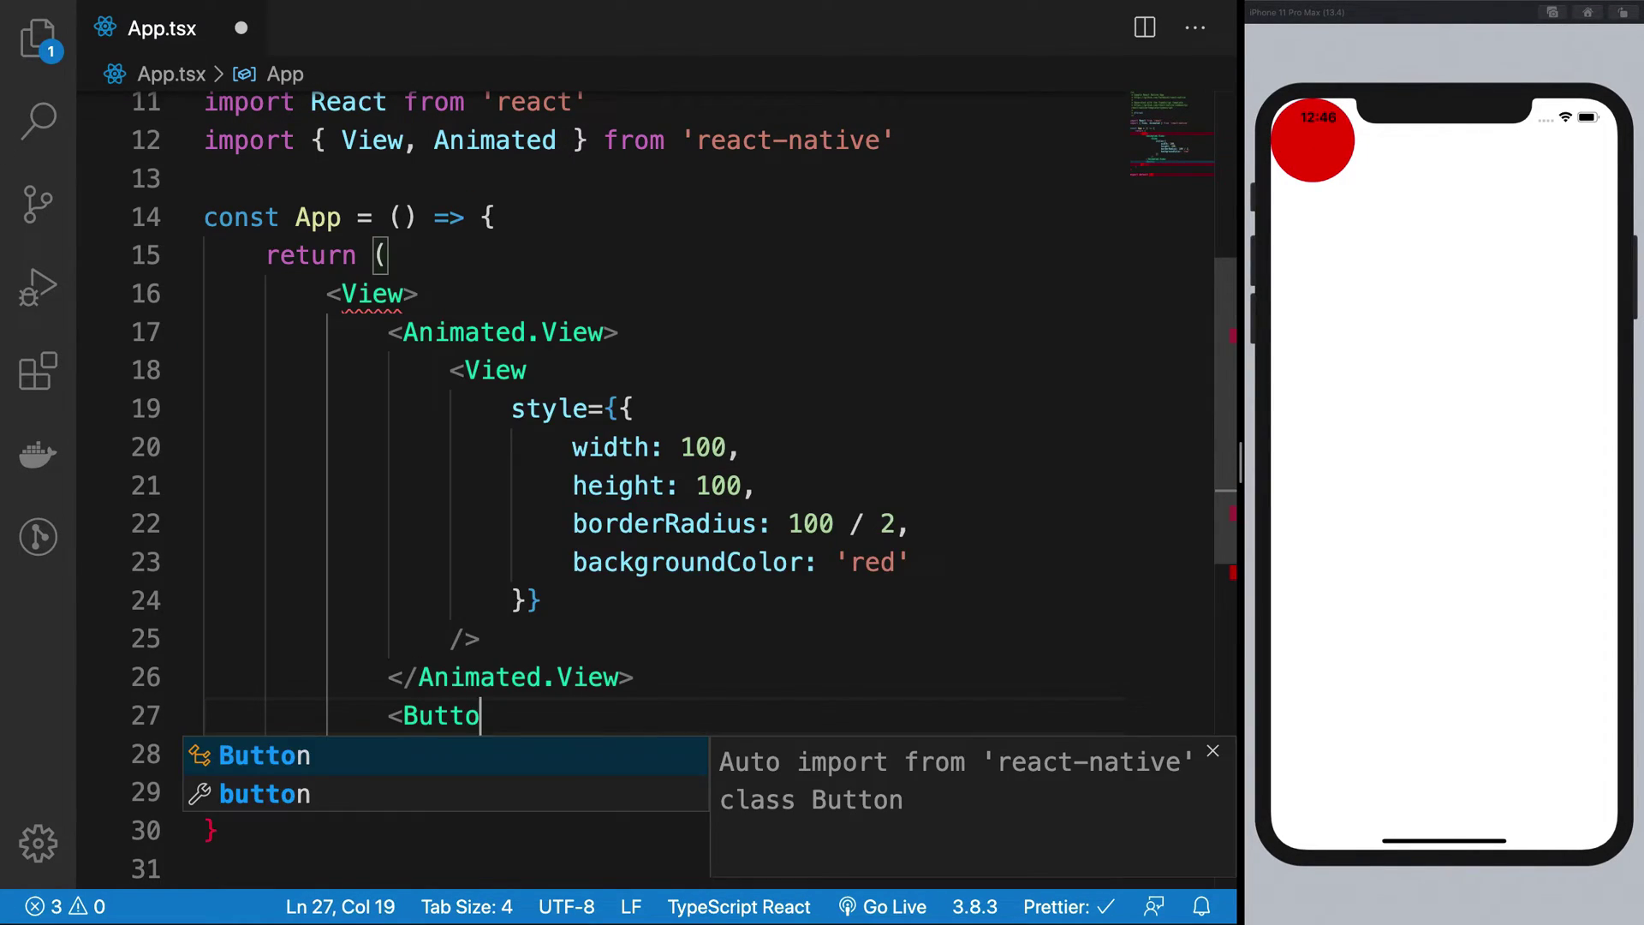
pyautogui.write('n')
pyautogui.press('BackSpace')
pyautogui.press('BackSpace')
pyautogui.press('BackSpace')
pyautogui.press('BackSpace')
pyautogui.write('ou')
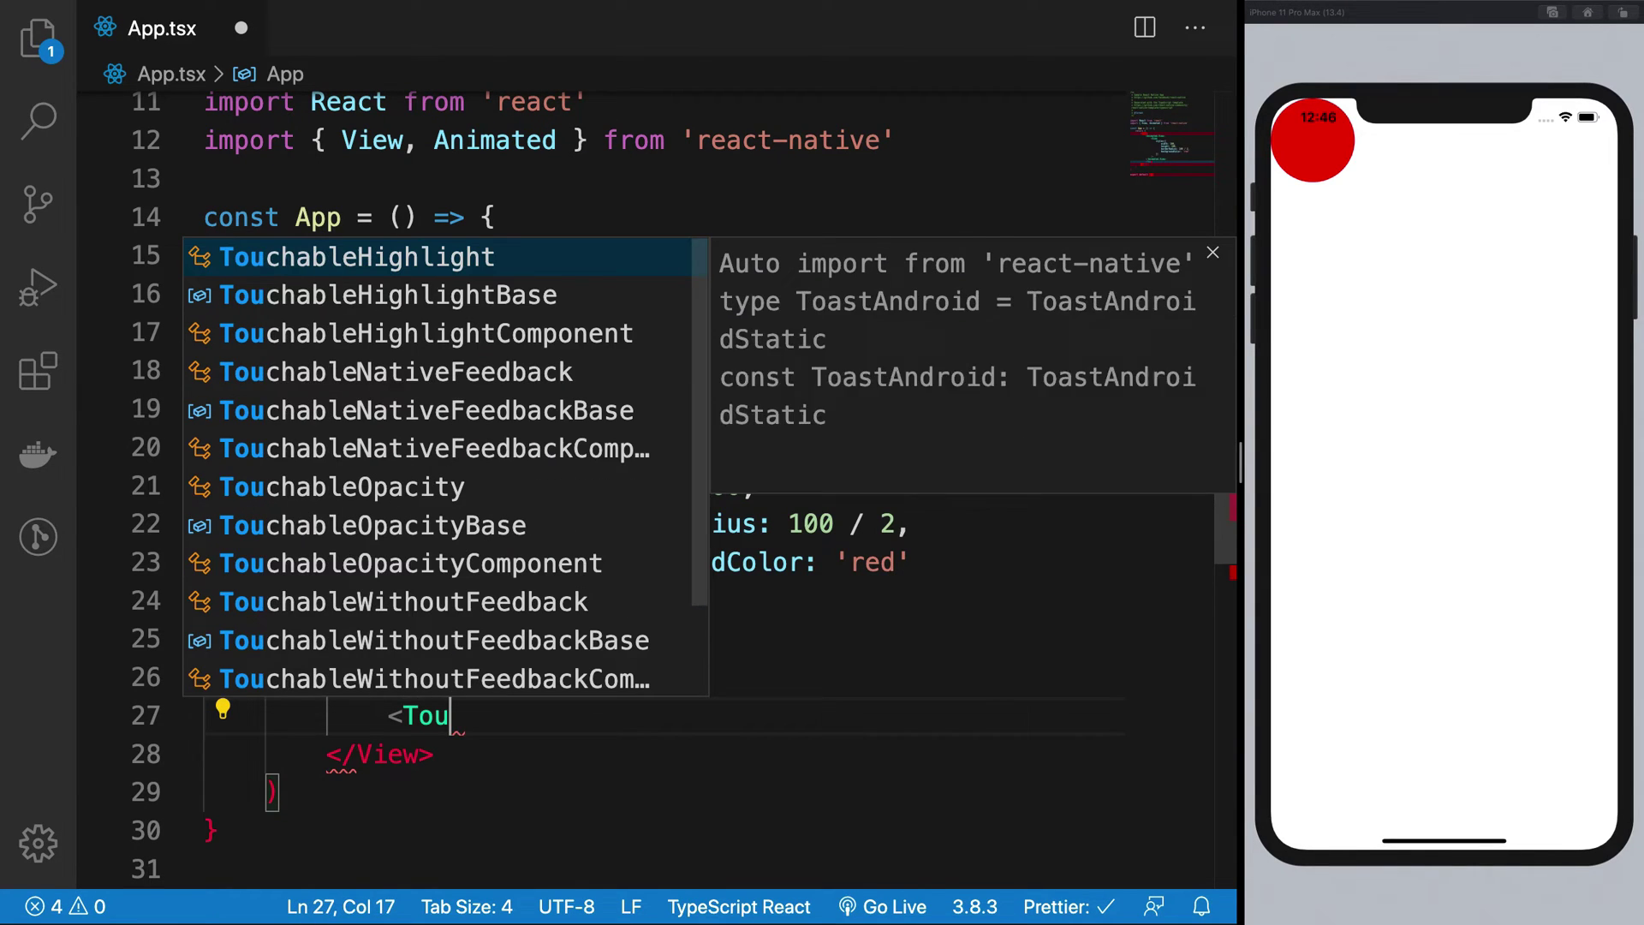
pyautogui.write('chable')
pyautogui.write('O')
pyautogui.press('Return')
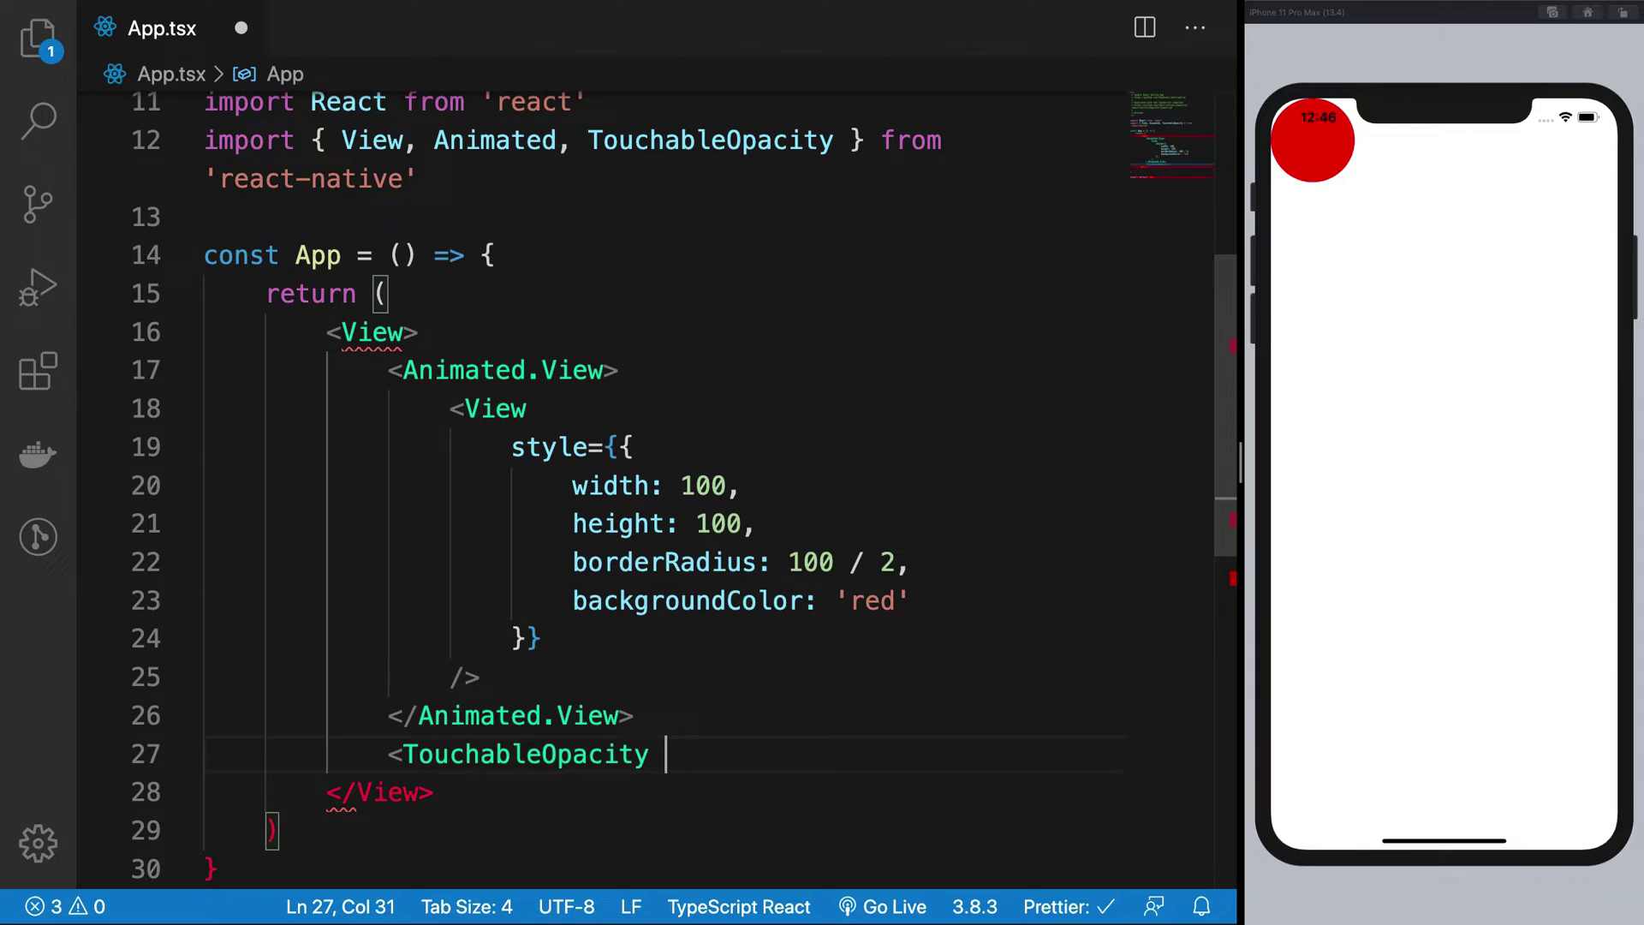
pyautogui.write('onPress=')
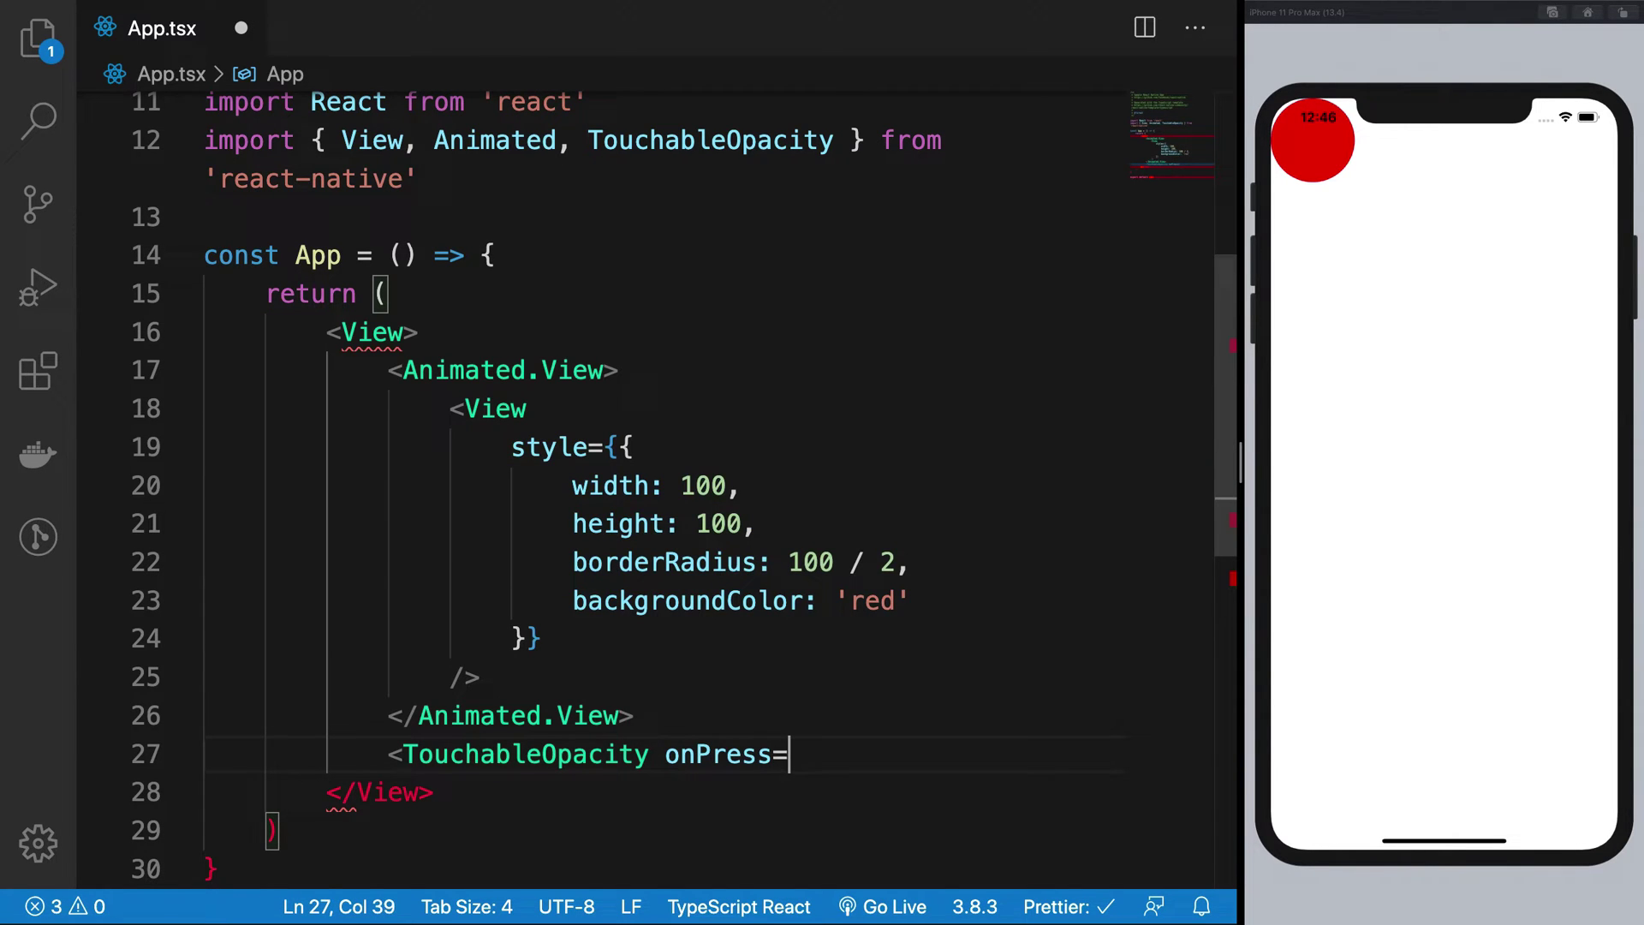
pyautogui.write('{')
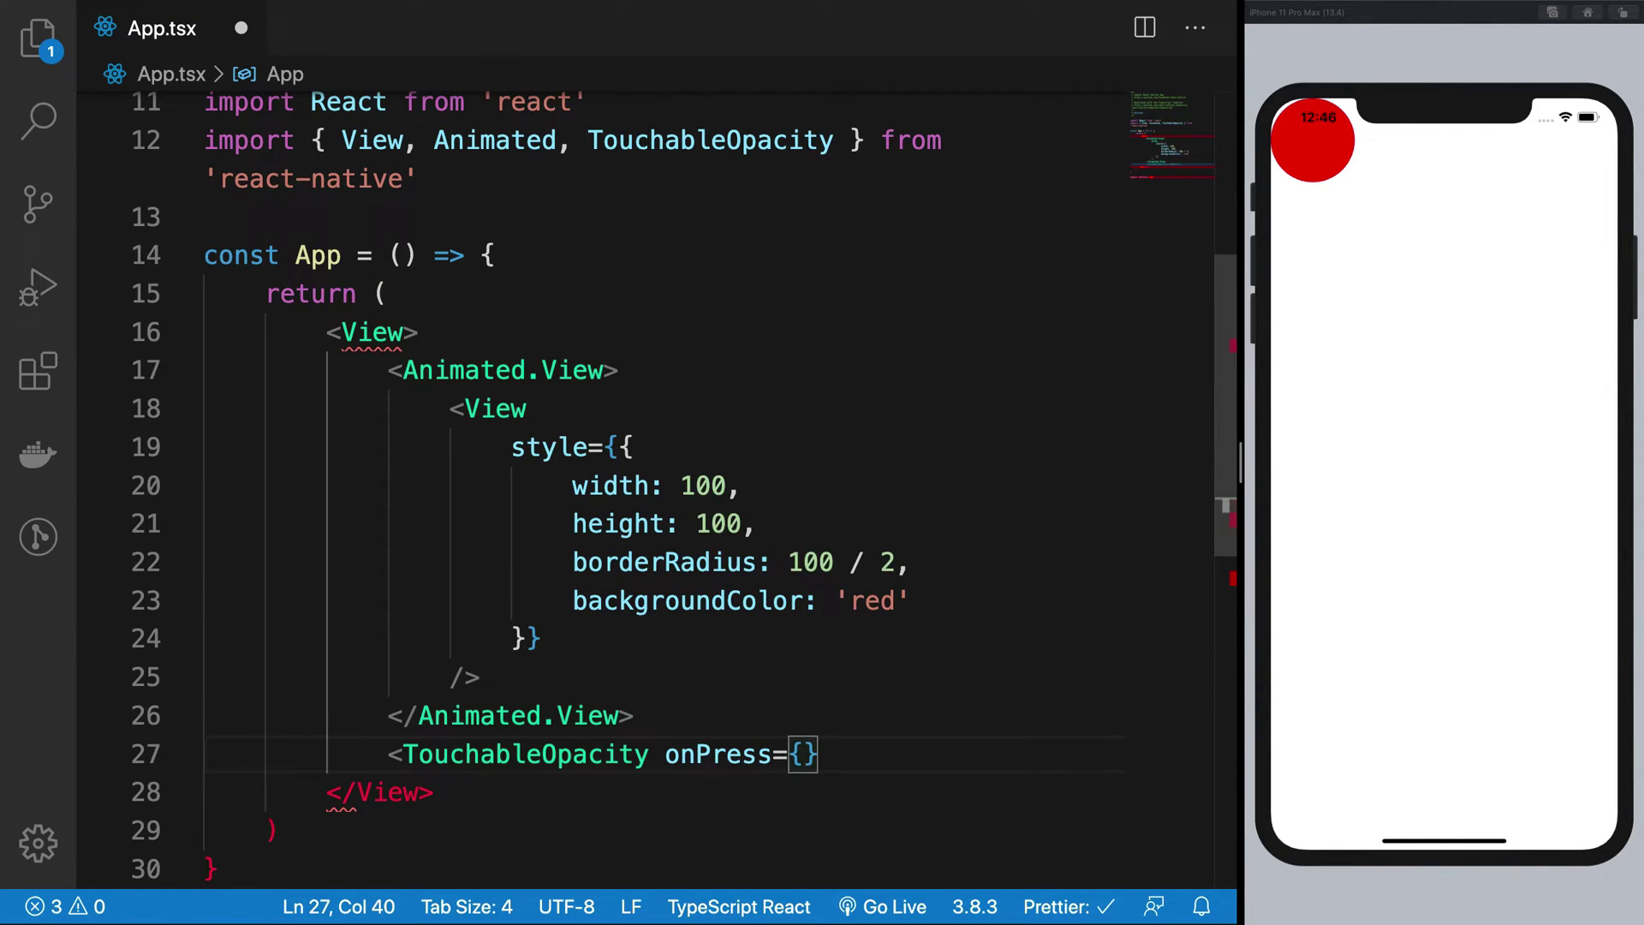
pyautogui.write('move')
pyautogui.write('B')
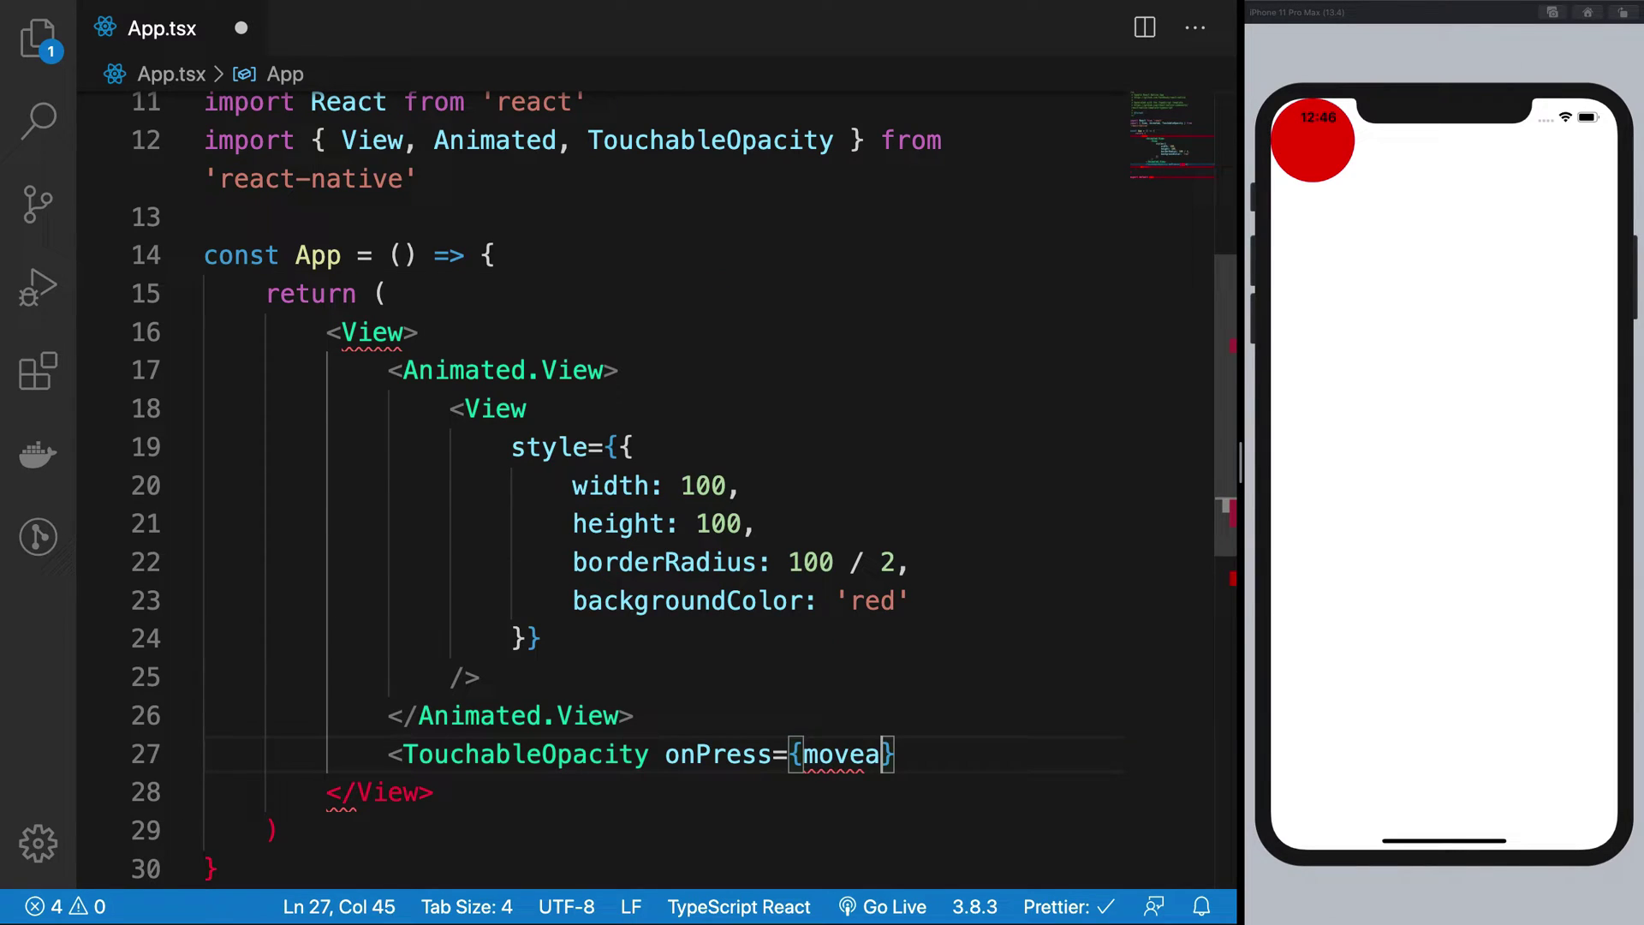
pyautogui.write('all} />')
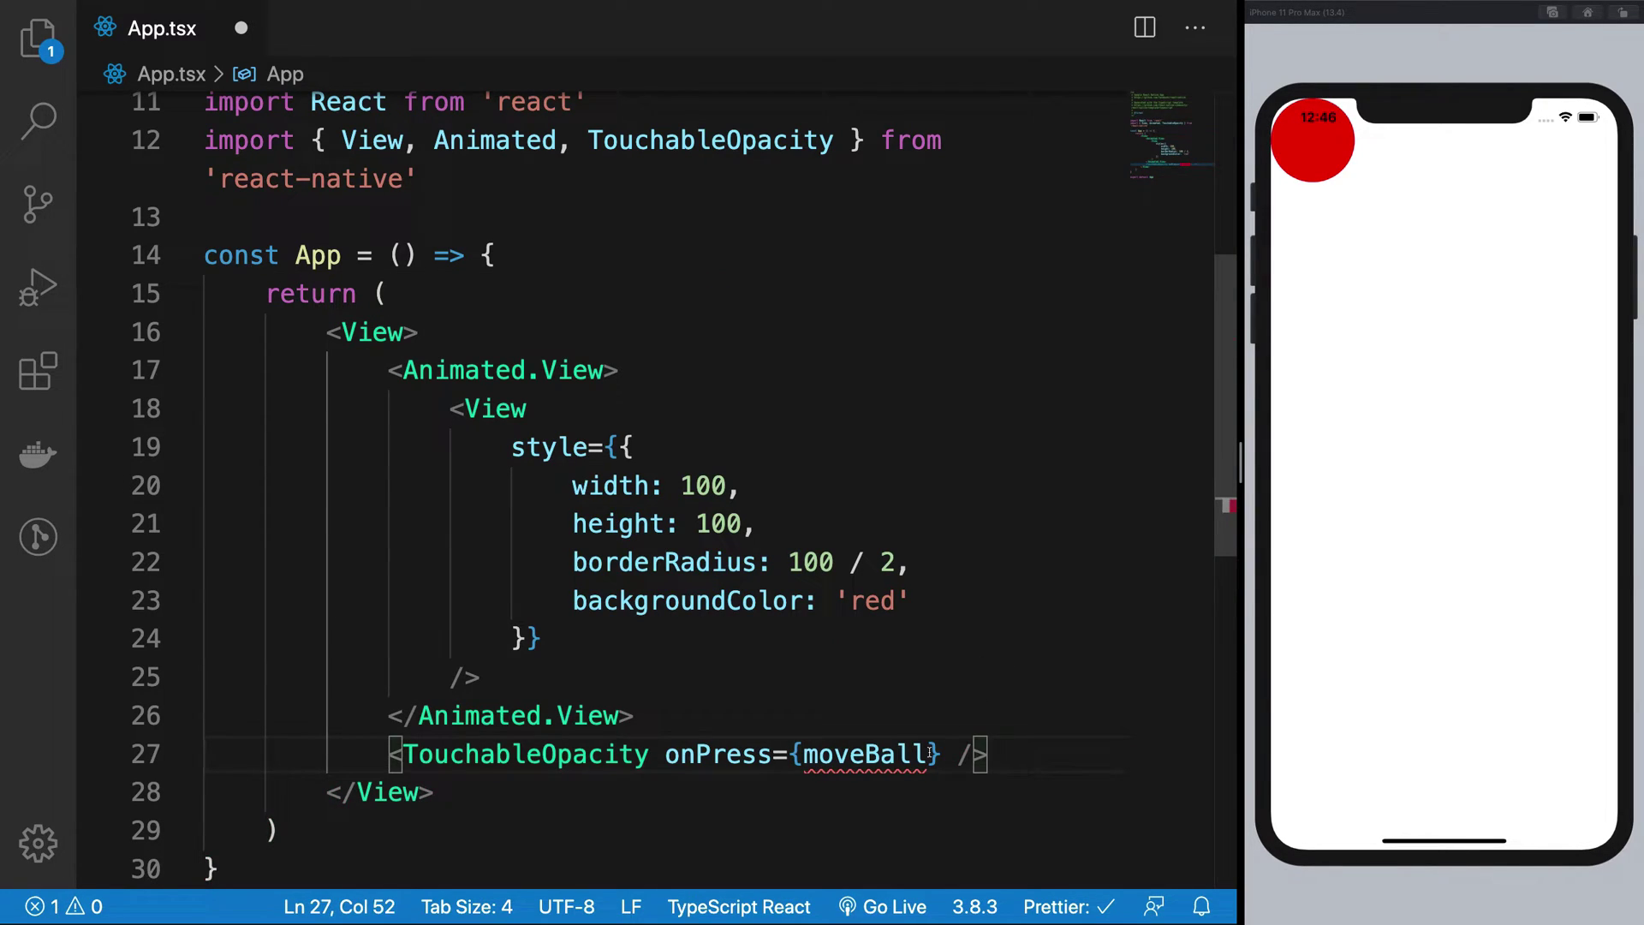
pyautogui.doubleClick(866, 754)
# - Declare an empty function moveBall() {} at the top of the App body
pyautogui.click(520, 244)
pyautogui.press('Return')
pyautogui.press('Return')
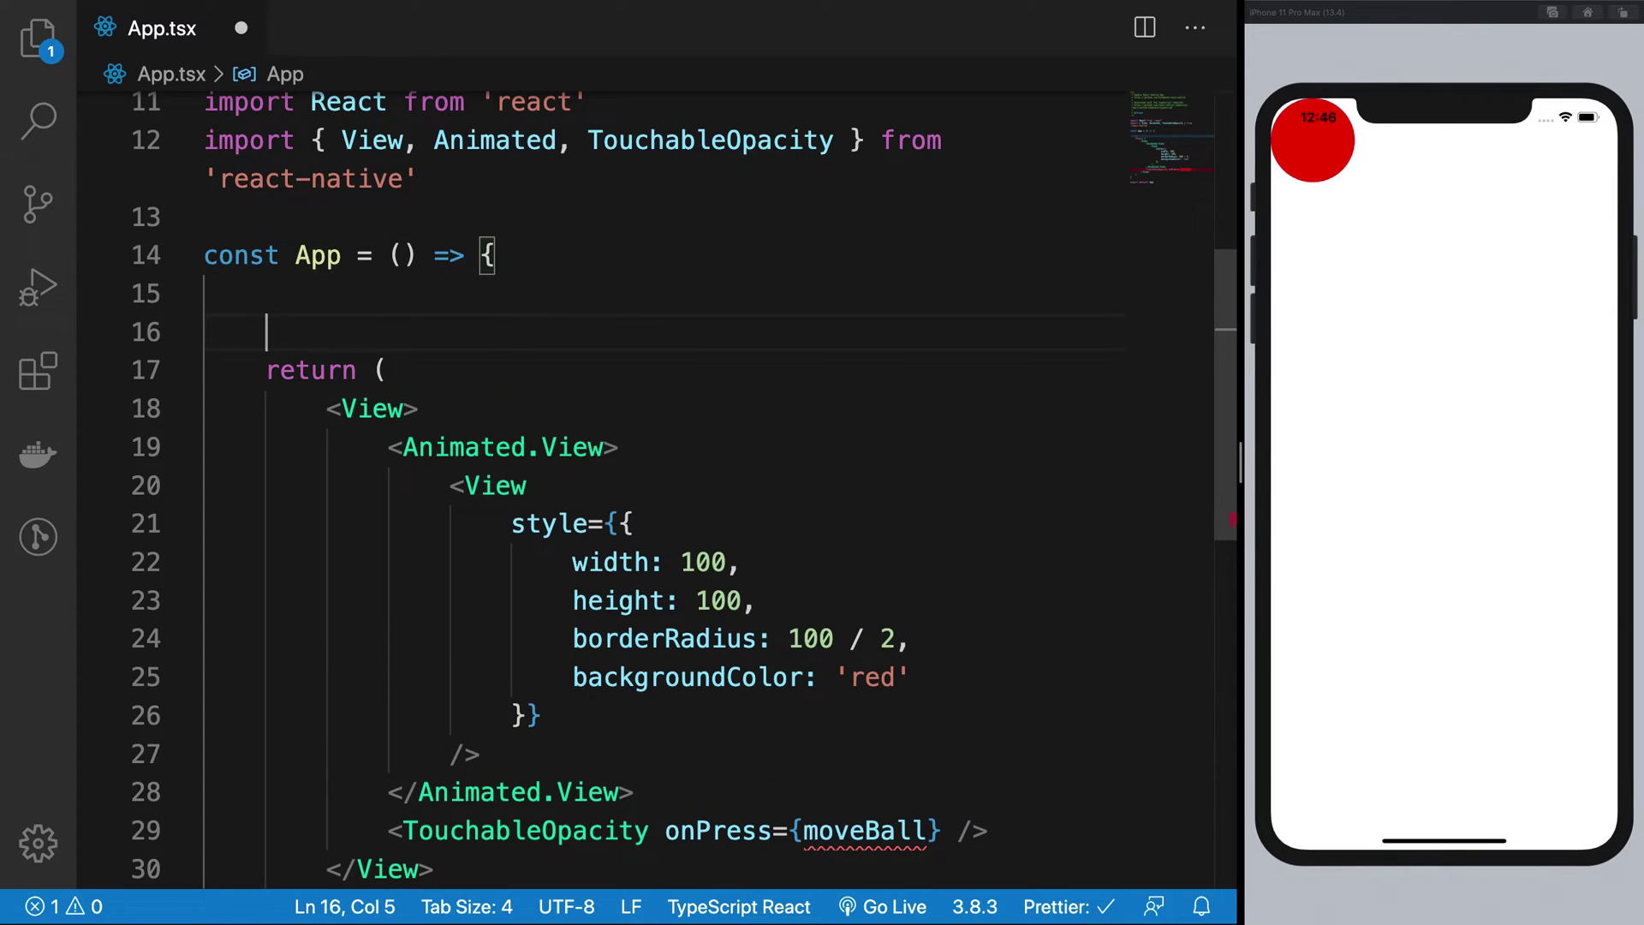
pyautogui.press('Return')
pyautogui.press('Up')
pyautogui.press('Up')
pyautogui.press('Down')
pyautogui.press('Tab')
pyautogui.write('function moveBall')
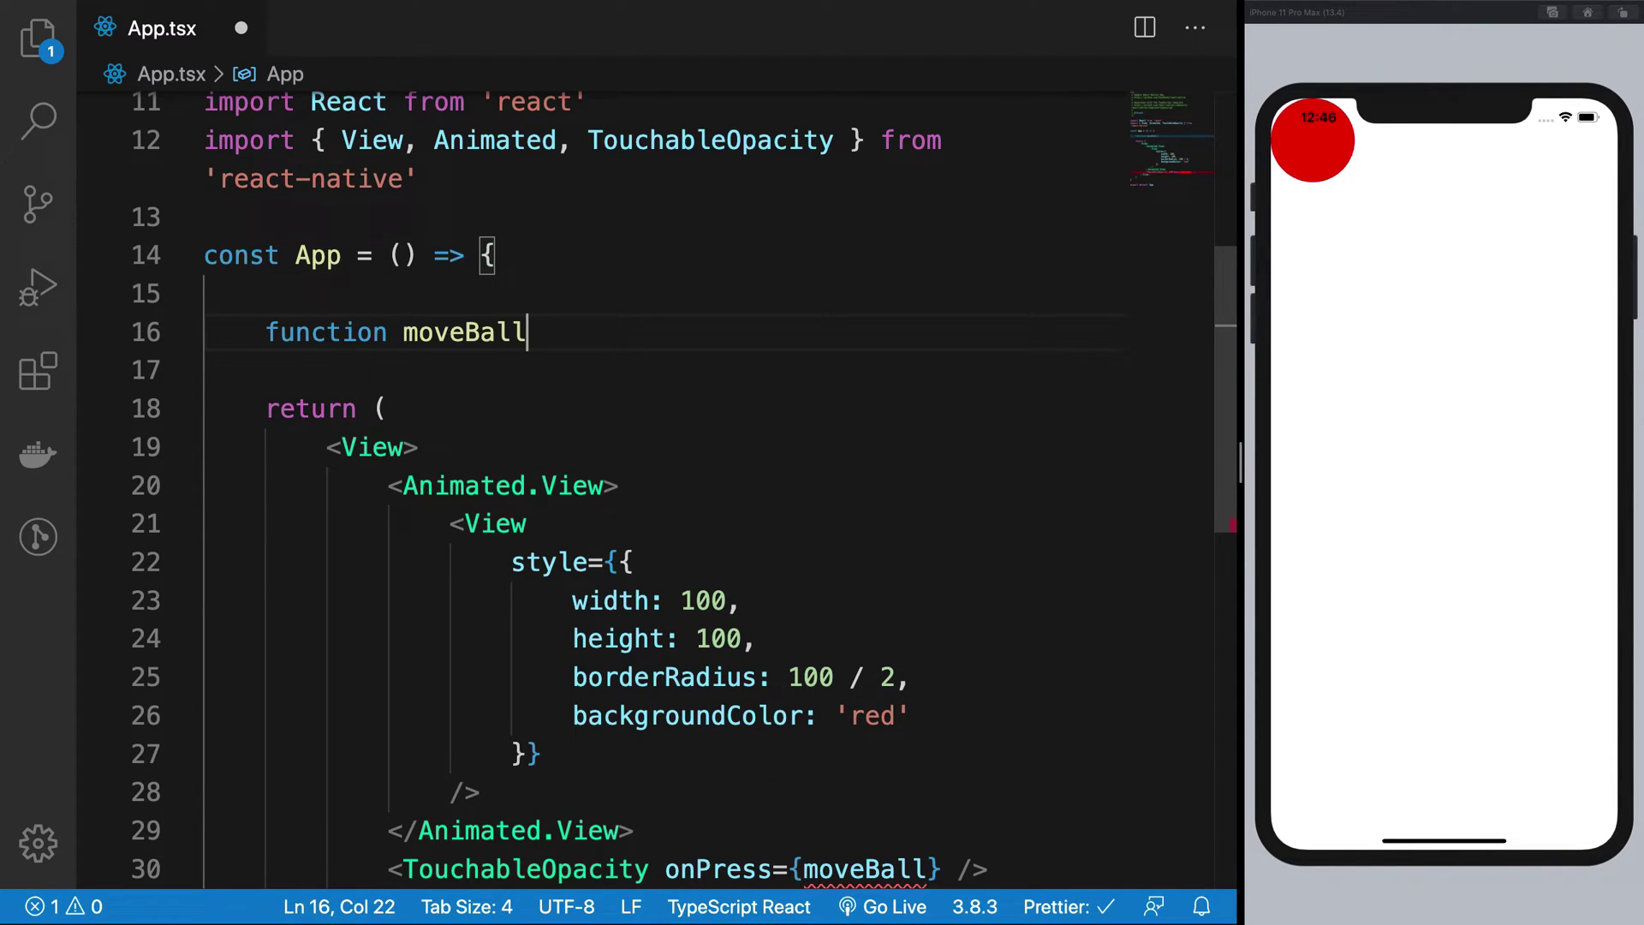
pyautogui.write('() {')
pyautogui.press('Return')
# - Add const value = useState(new Animated.ValueXY({ x: 0, y: 0 })) and save
pyautogui.click(515, 257)
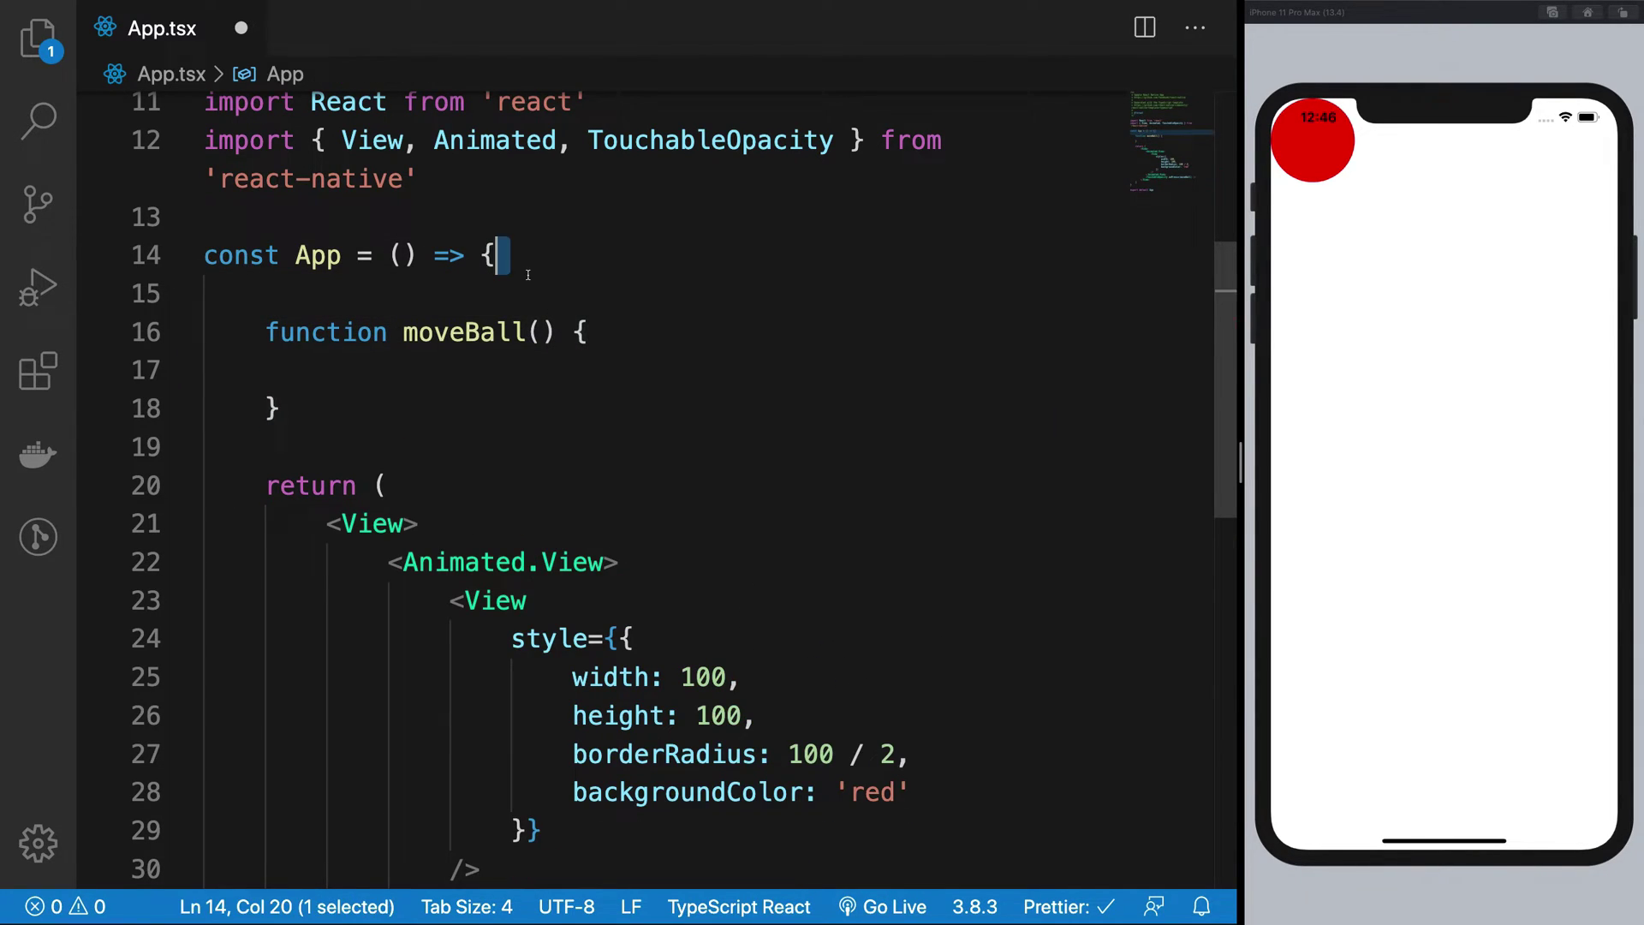
pyautogui.press('Return')
pyautogui.write('co')
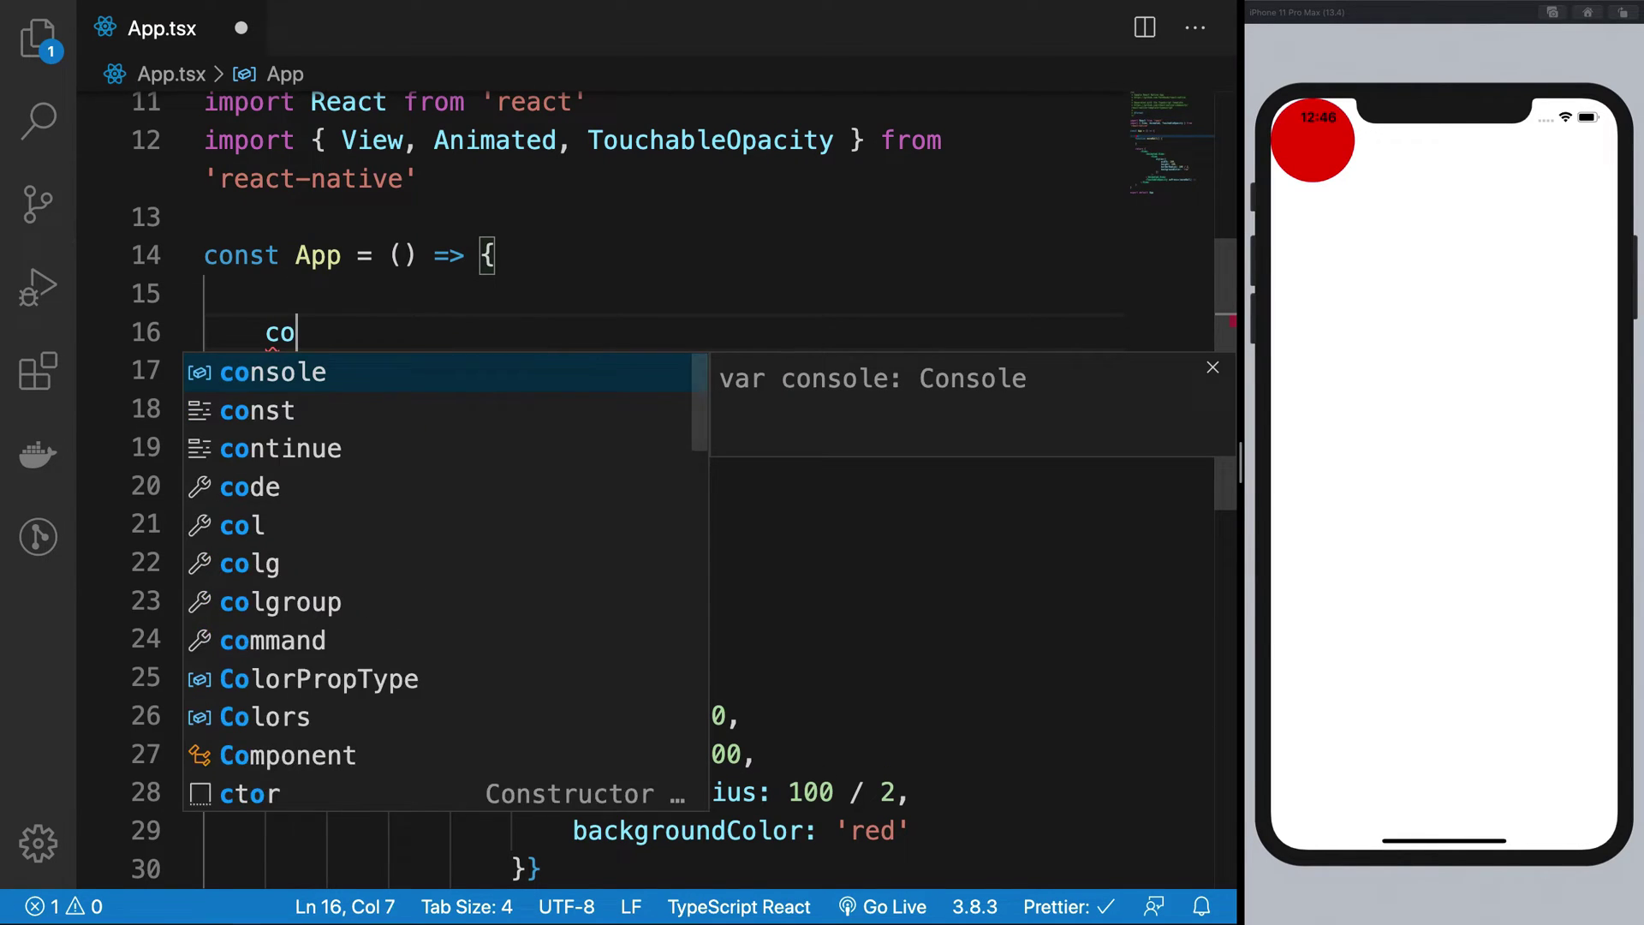
pyautogui.write('nst')
pyautogui.press('Escape')
pyautogui.press('Return')
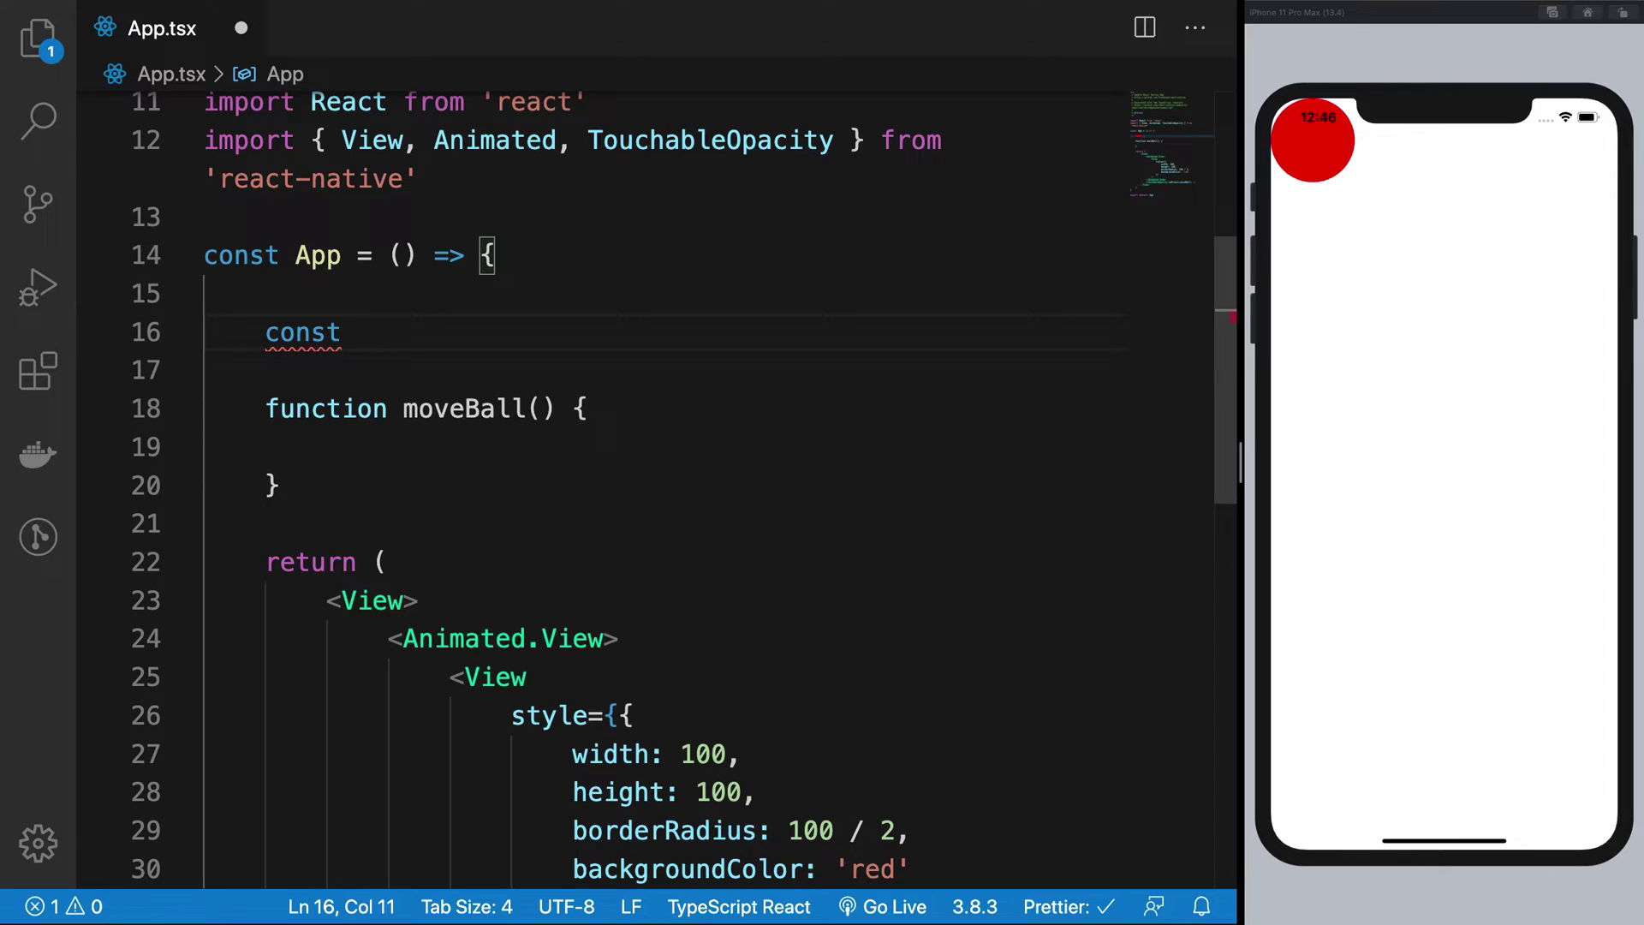
pyautogui.write('value = use')
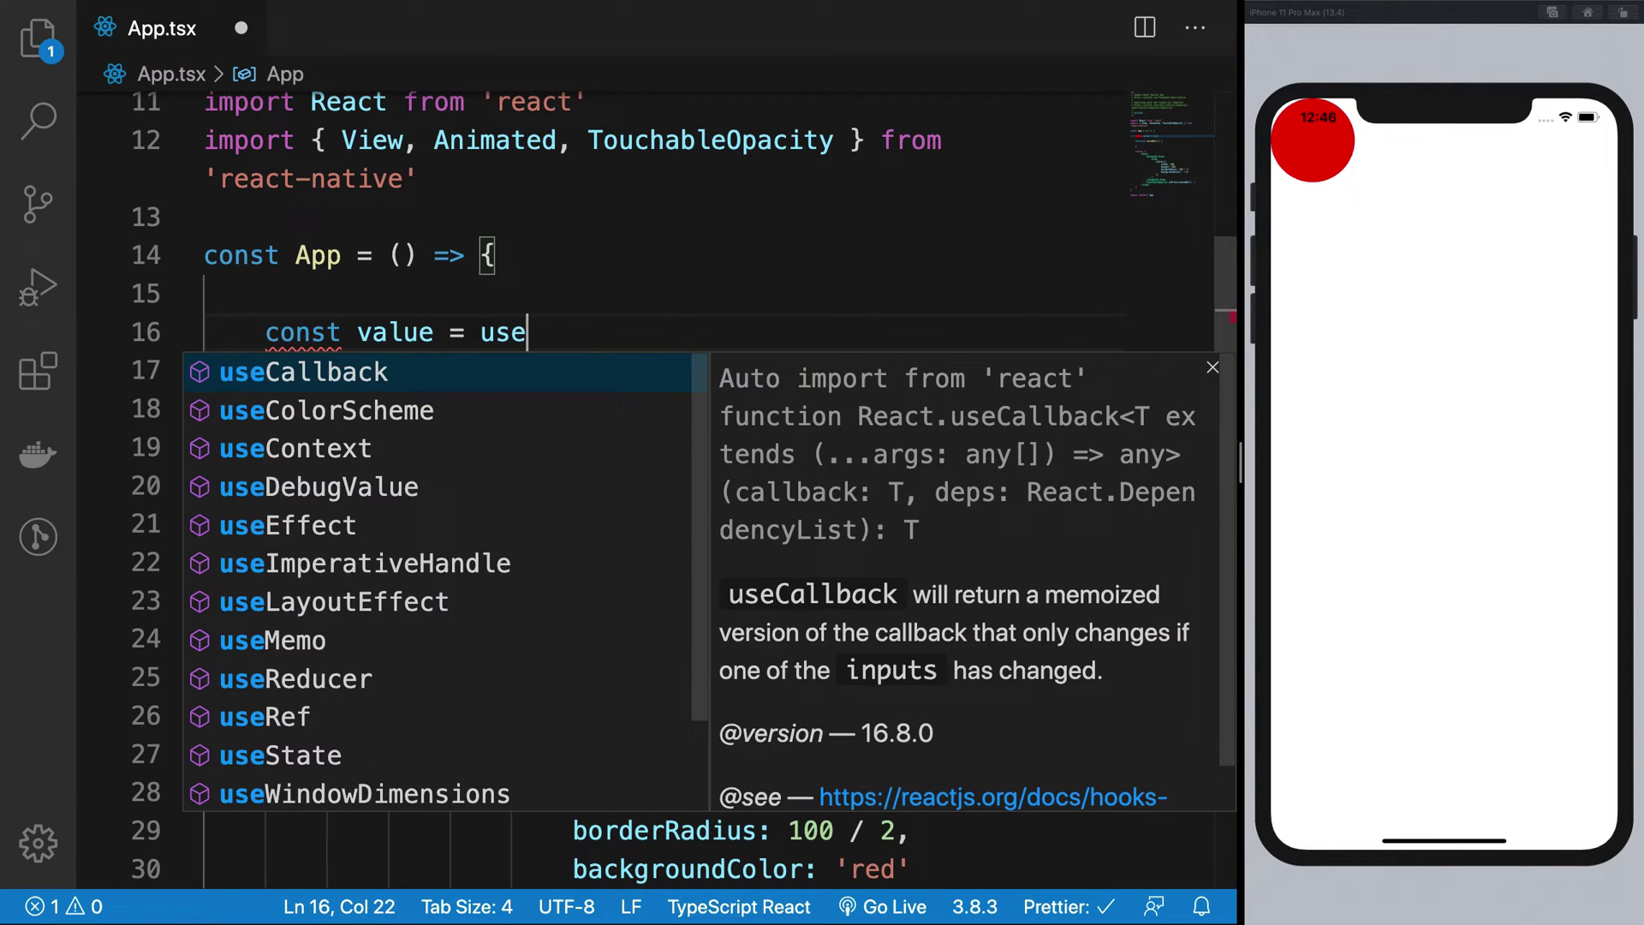
pyautogui.write('S')
pyautogui.press('Return')
pyautogui.write('(Ani')
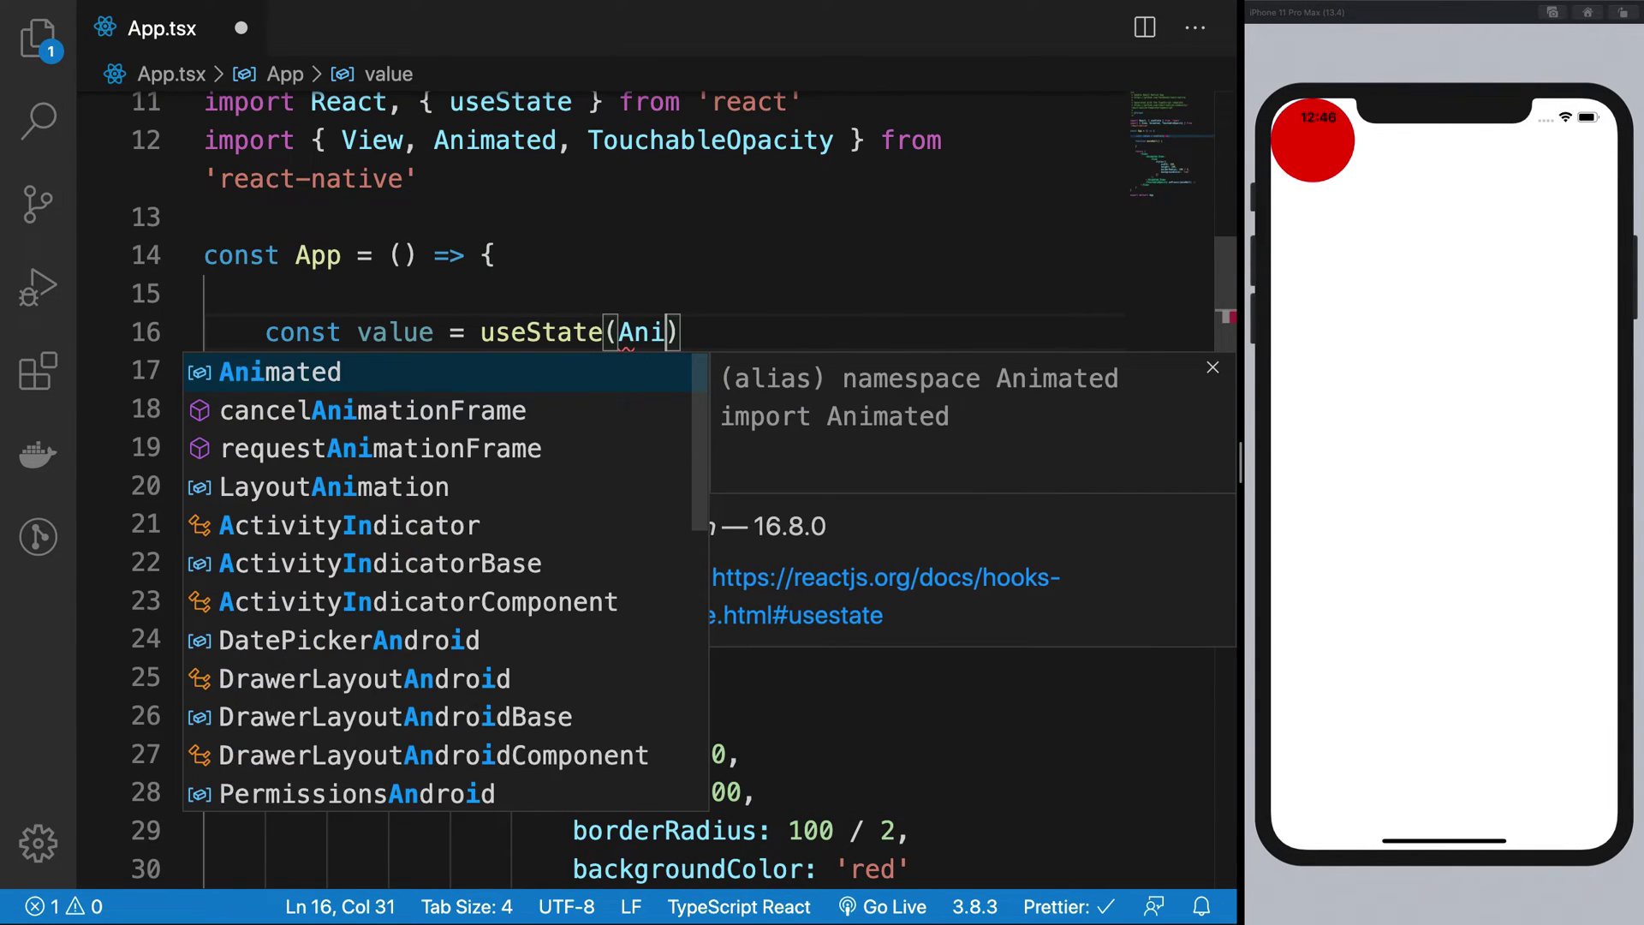
pyautogui.press('BackSpace')
pyautogui.press('BackSpace')
pyautogui.press('BackSpace')
pyautogui.write('new Anima')
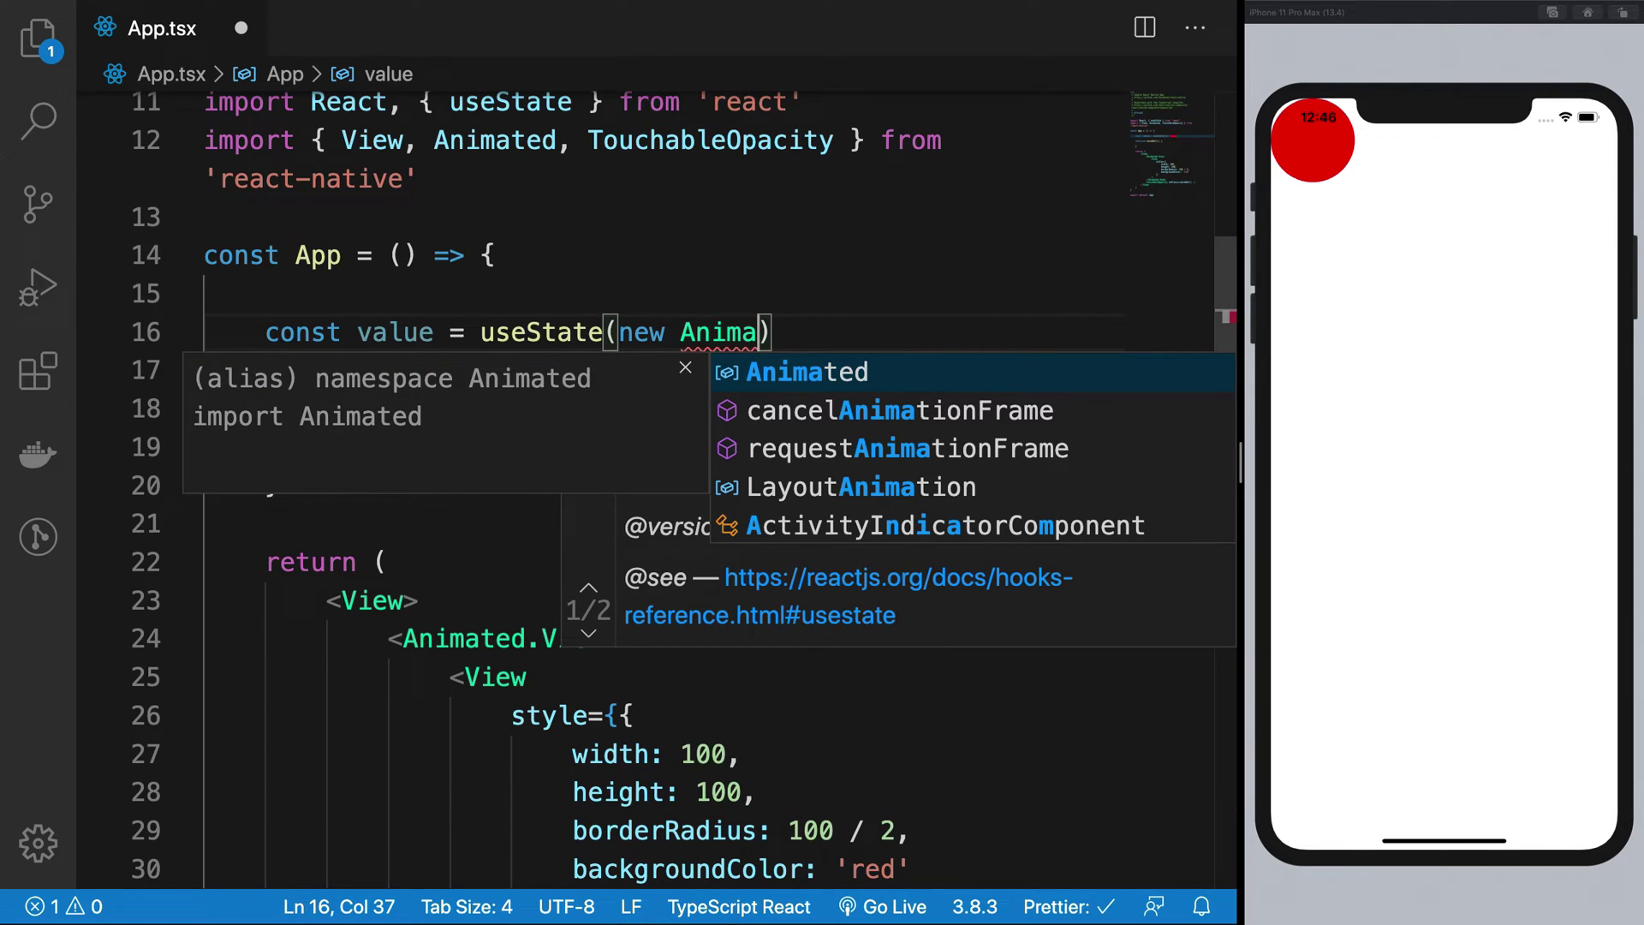
pyautogui.press('Return')
pyautogui.write('.Va')
pyautogui.press('Return')
pyautogui.write('(')
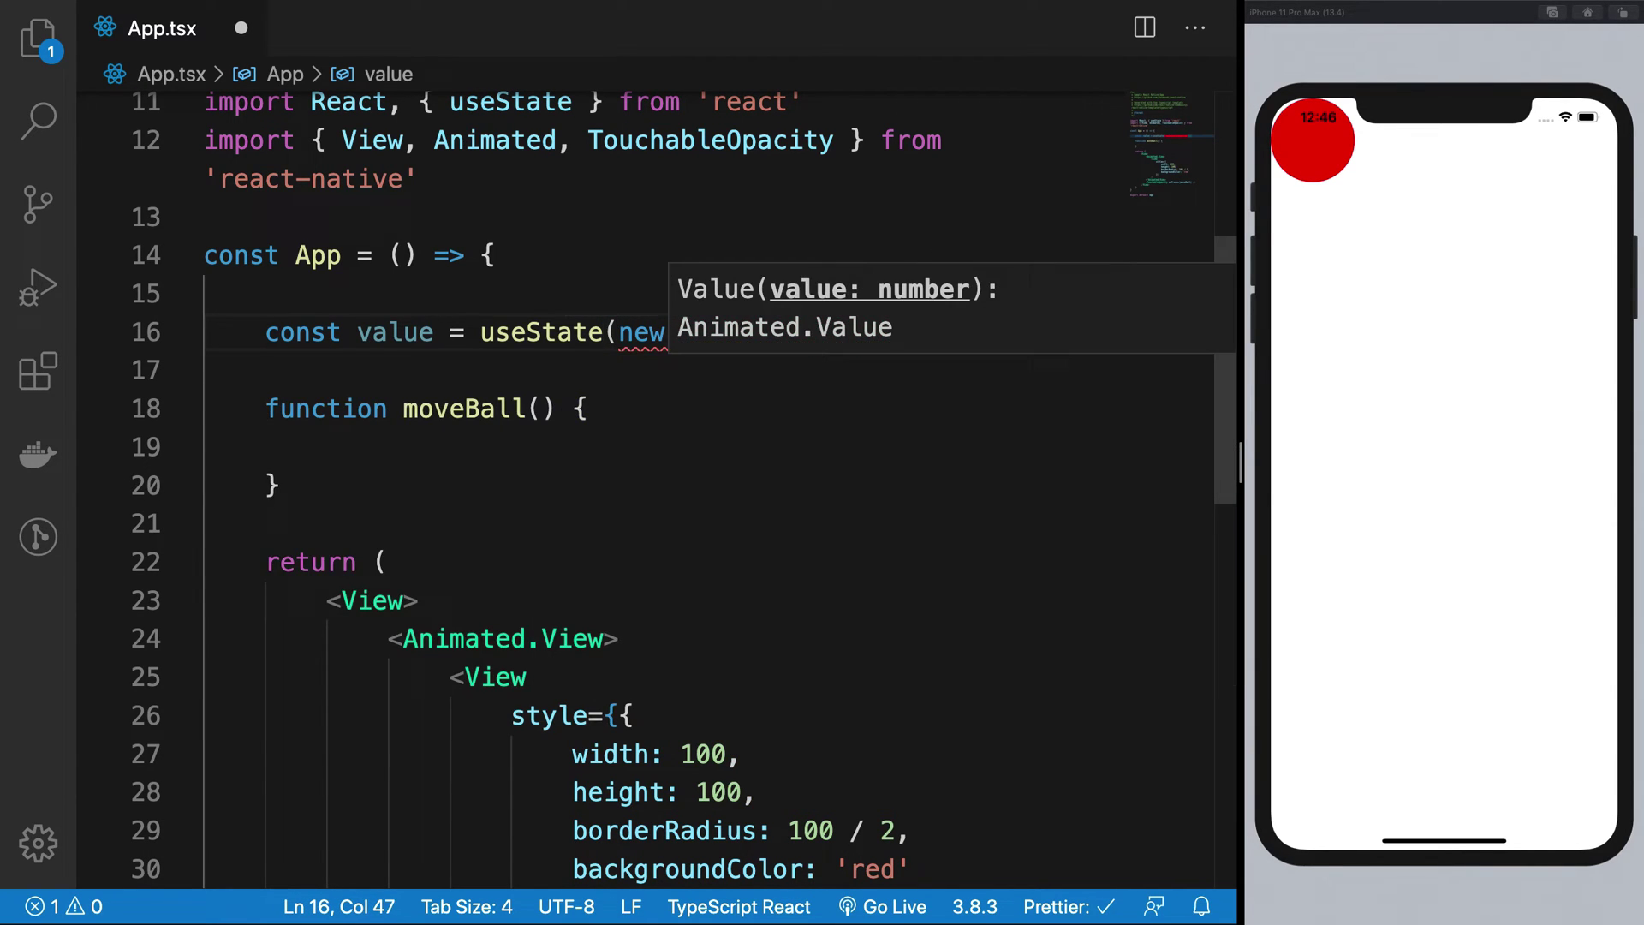
pyautogui.write('0)')
pyautogui.click(394, 453)
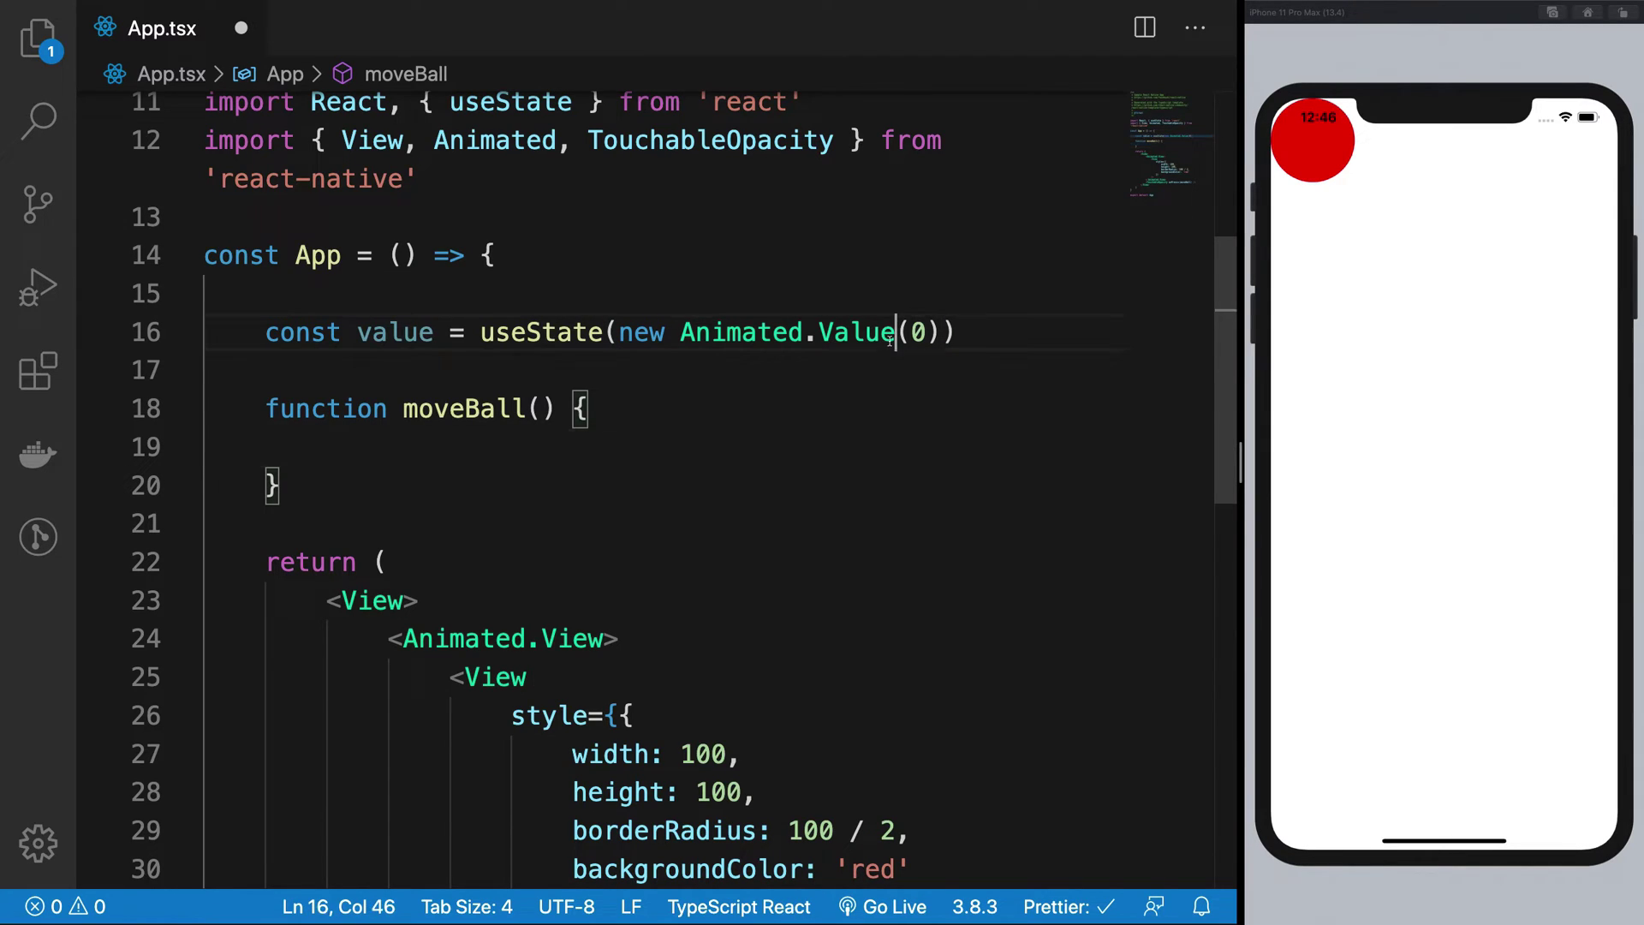
pyautogui.write('XY')
pyautogui.press('Right')
pyautogui.press('Right')
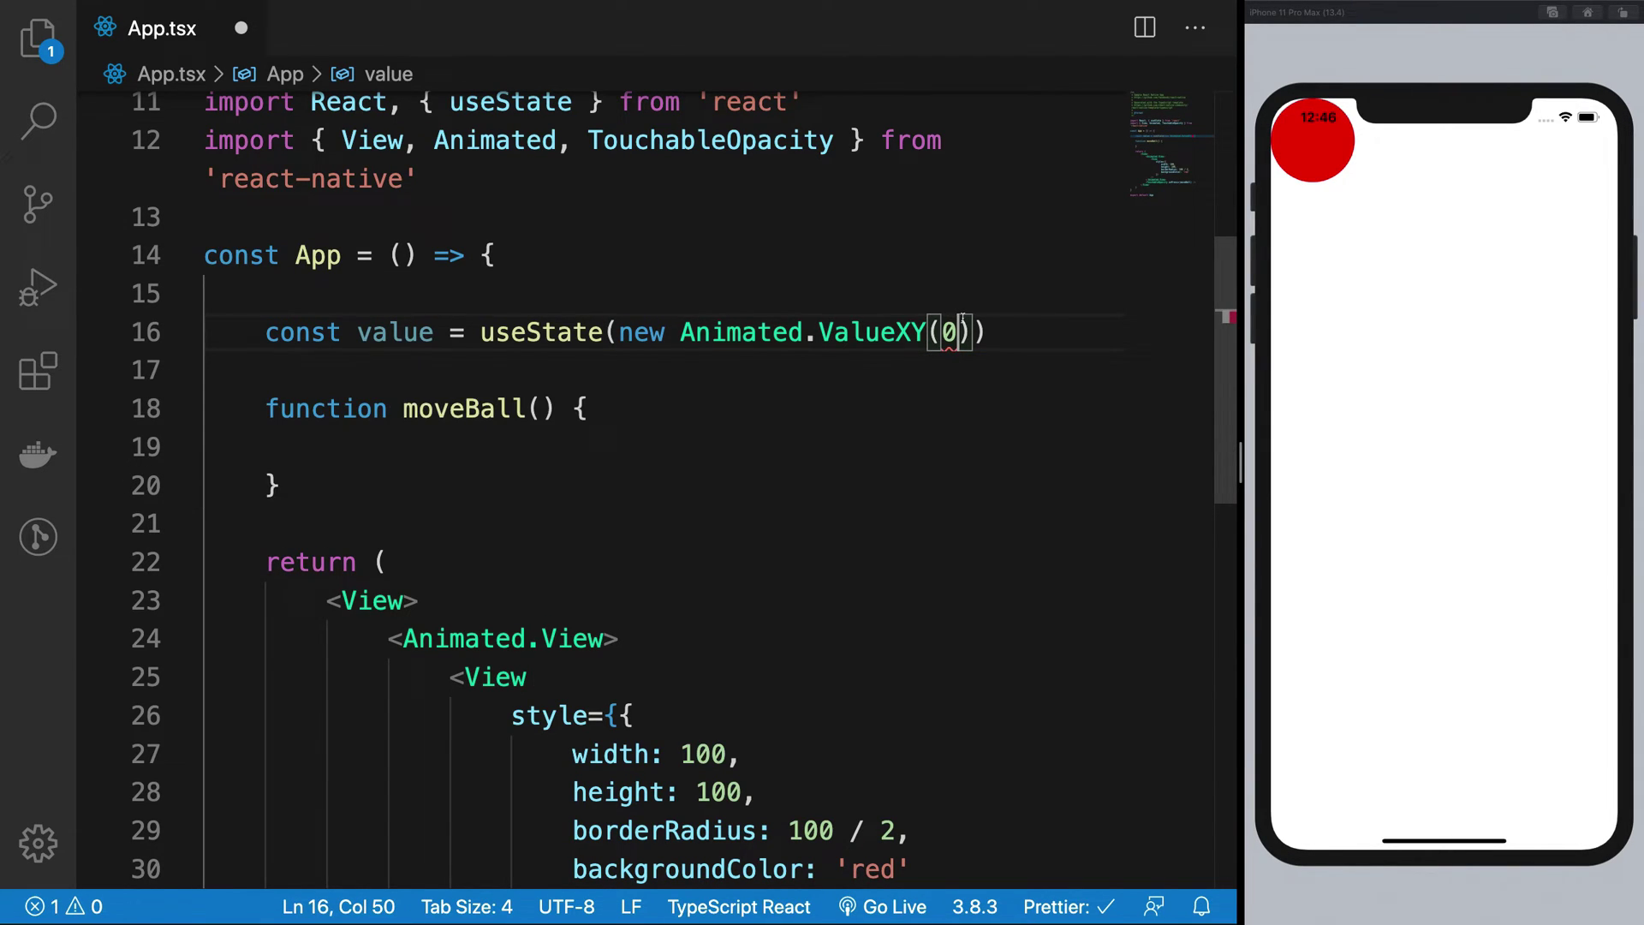
pyautogui.write('{ x: 0,')
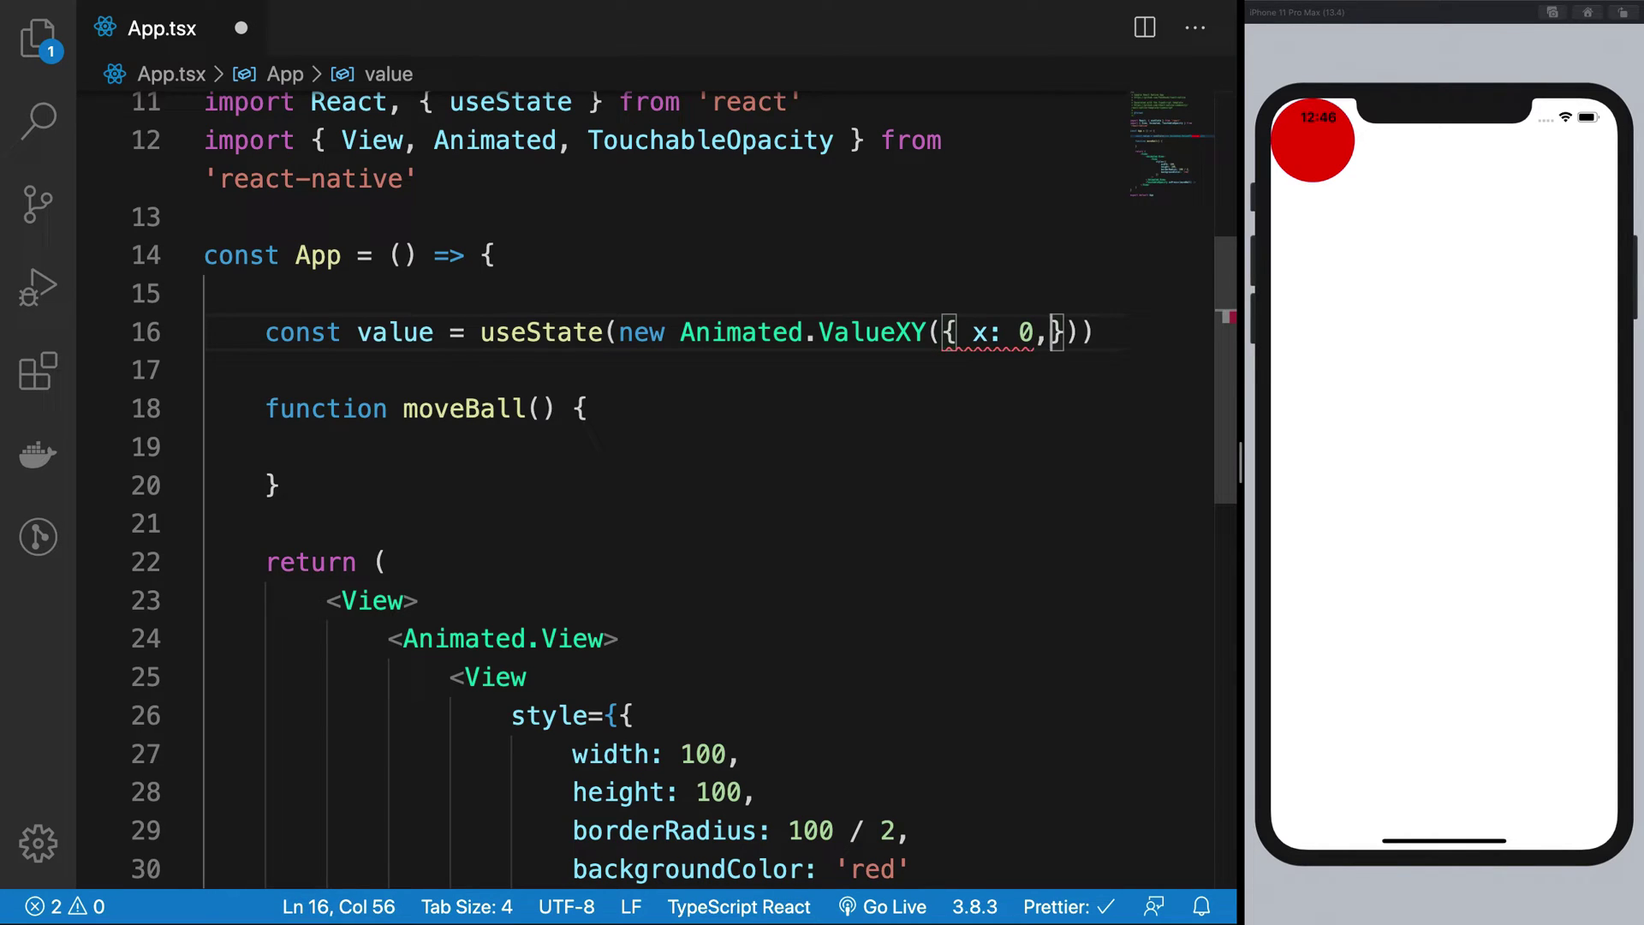
pyautogui.write(' y: 0')
pyautogui.hotkey('ctrl', 's')
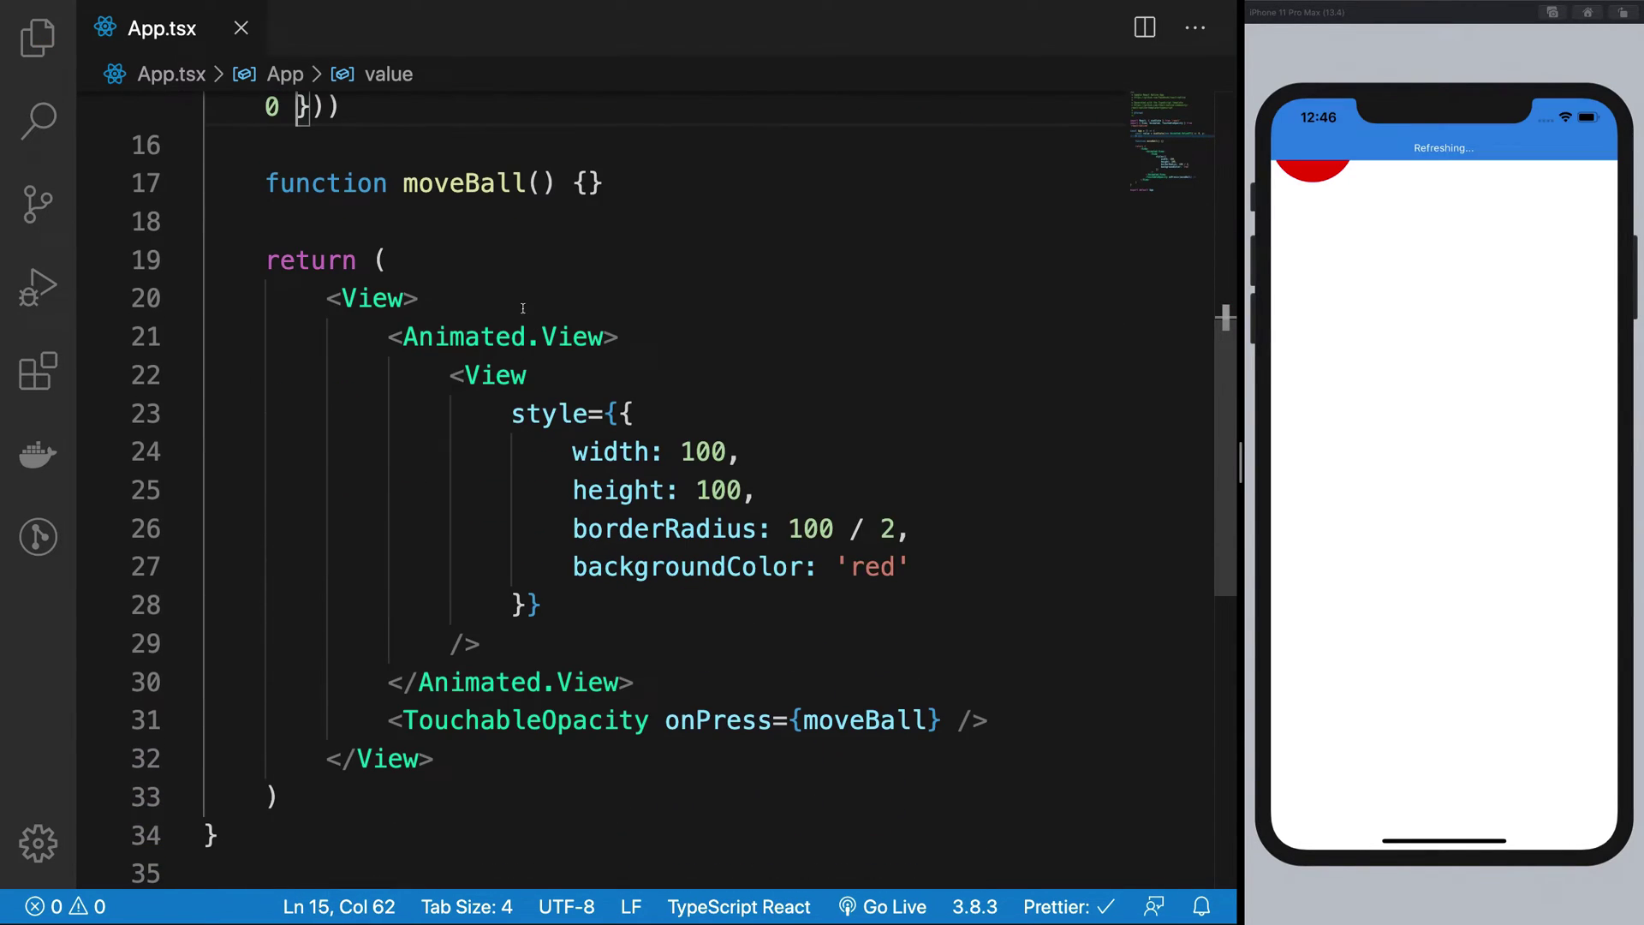
pyautogui.scroll(2, 517, 300)
# - Make moveBall call Animated.timing(value, { toValue: { x: 100, y: 100 } })
pyautogui.click(588, 439)
pyautogui.press('Return')
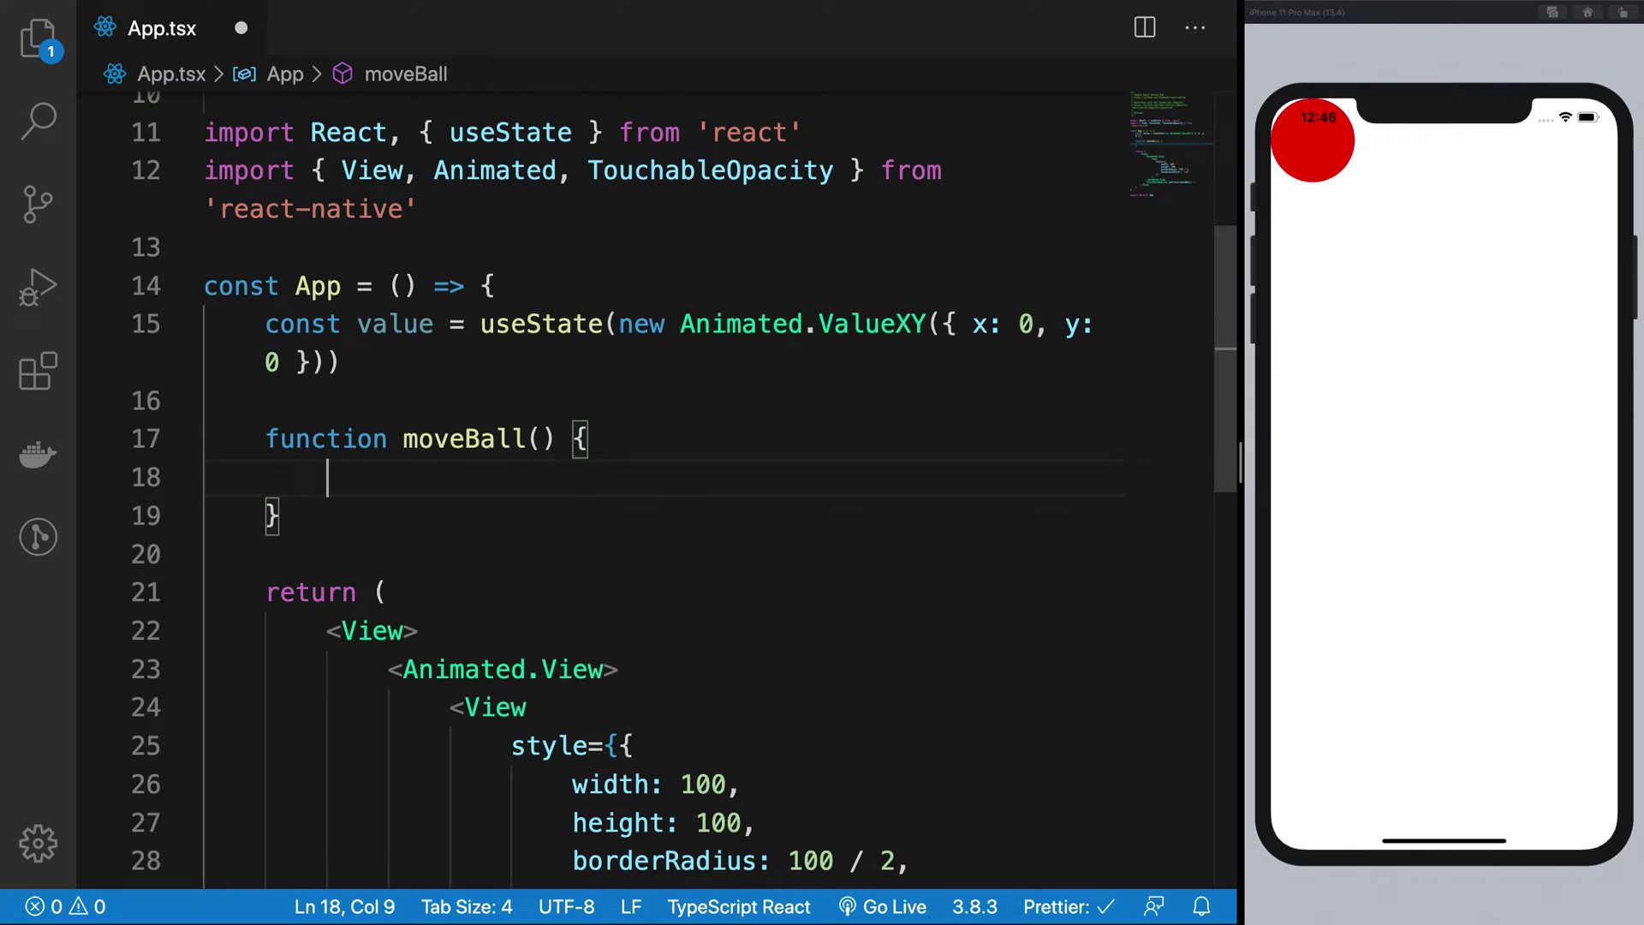
pyautogui.write('Animat')
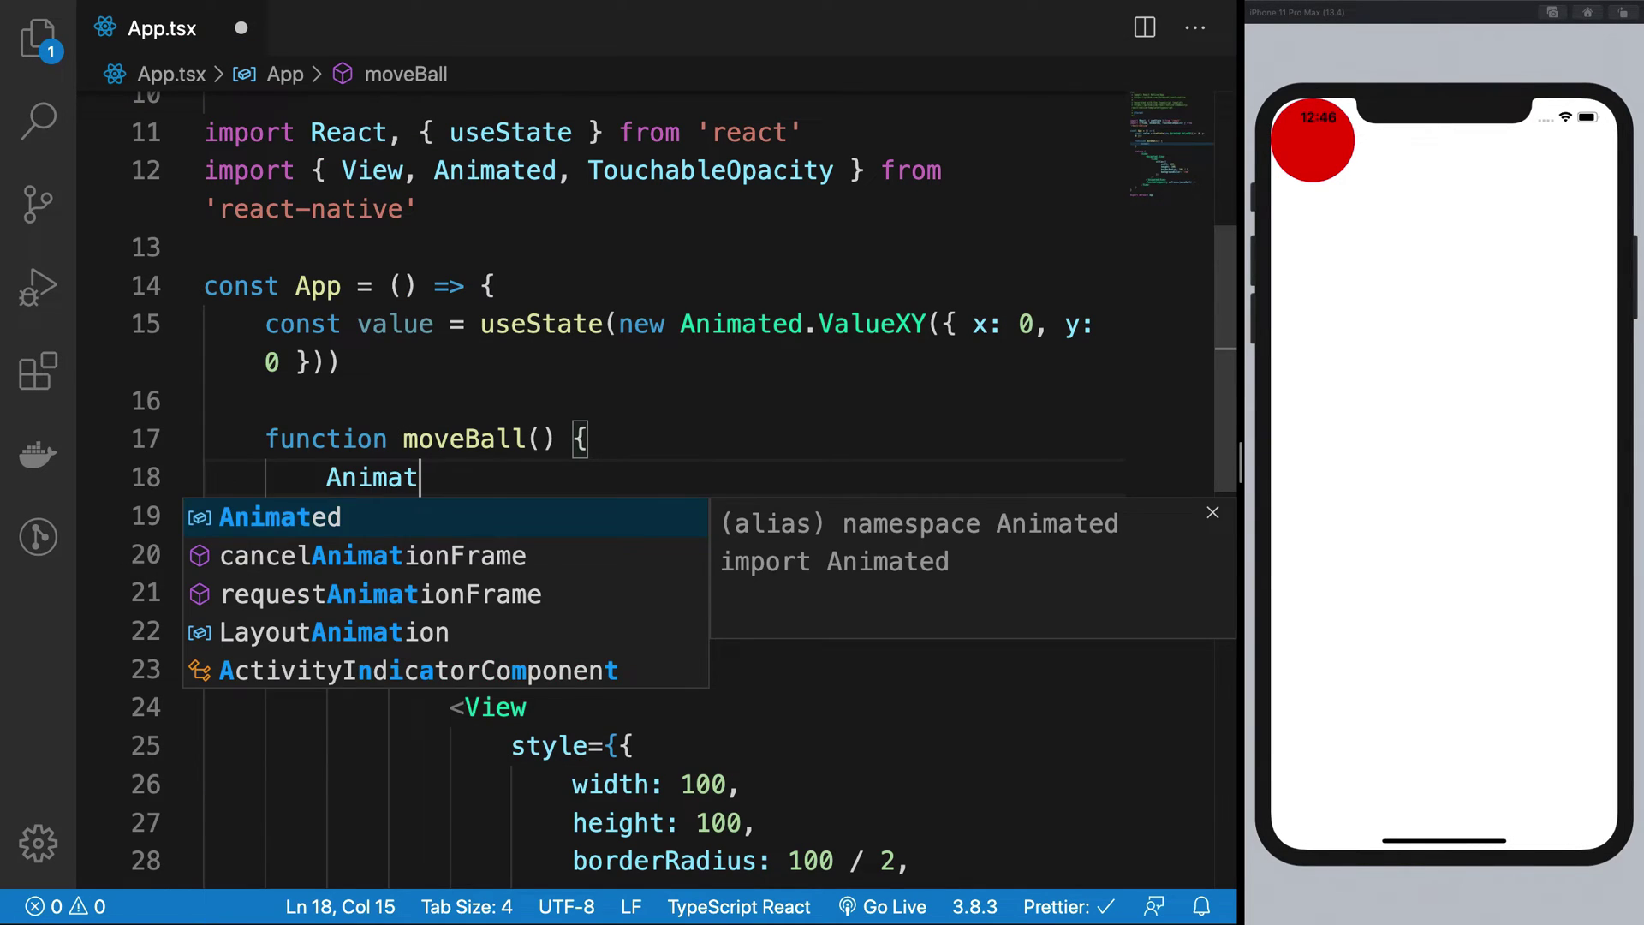
pyautogui.write('ed.t')
pyautogui.press('Return')
pyautogui.write('(value')
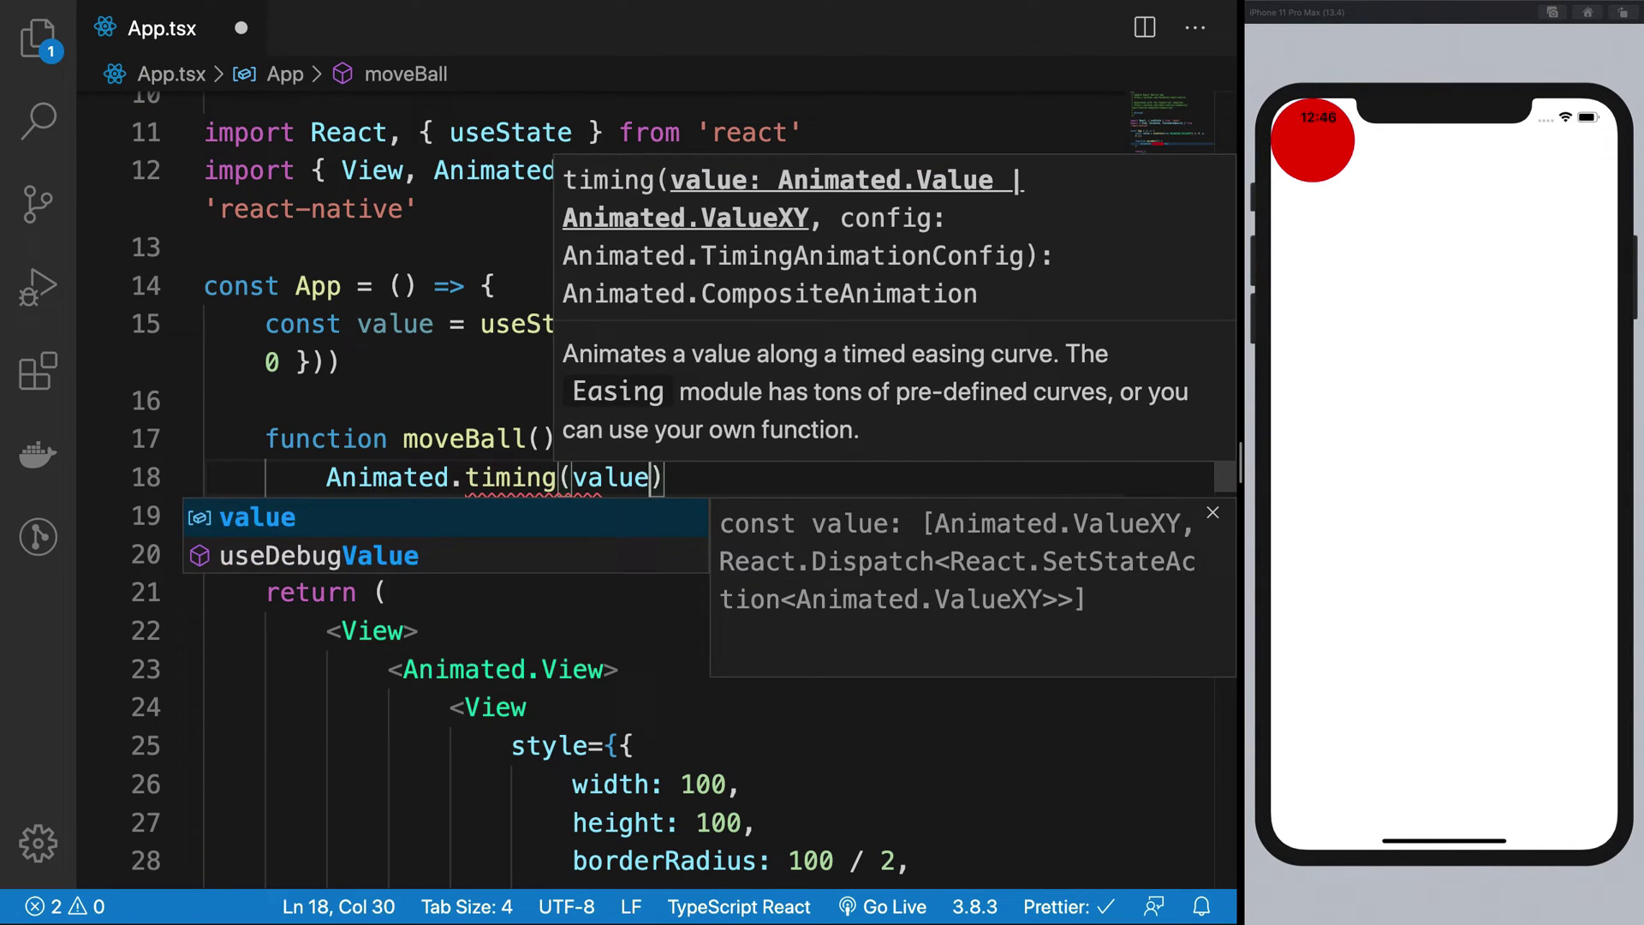
pyautogui.write(', {')
pyautogui.press('Return')
pyautogui.write('t')
pyautogui.press('Return')
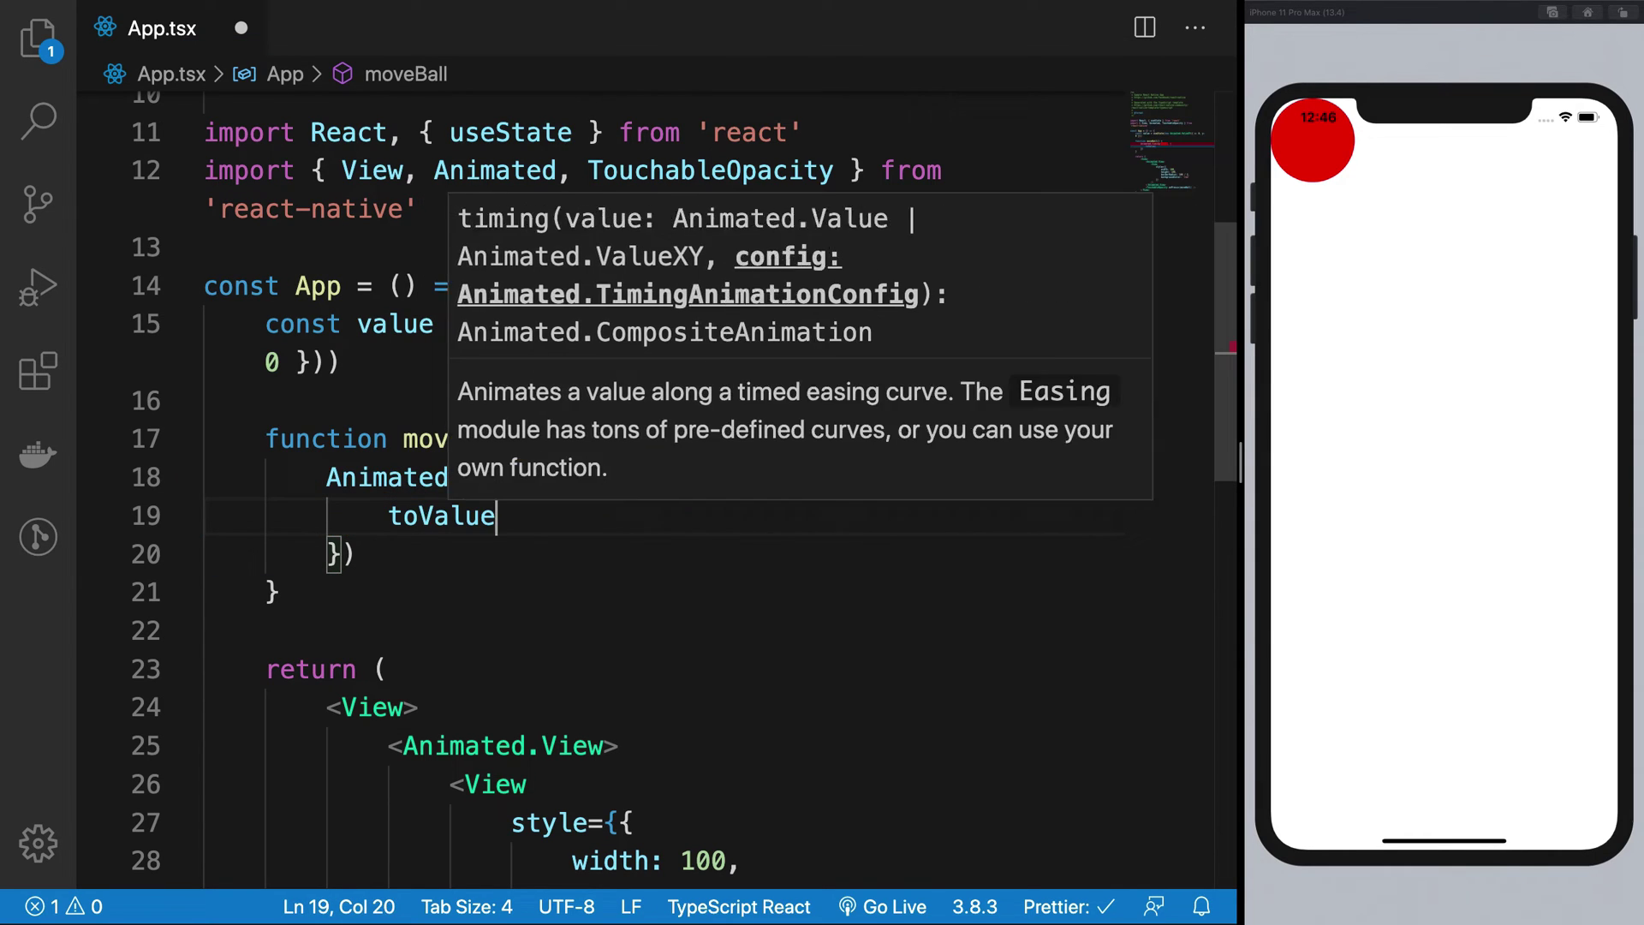
pyautogui.write(': { x: 100, ')
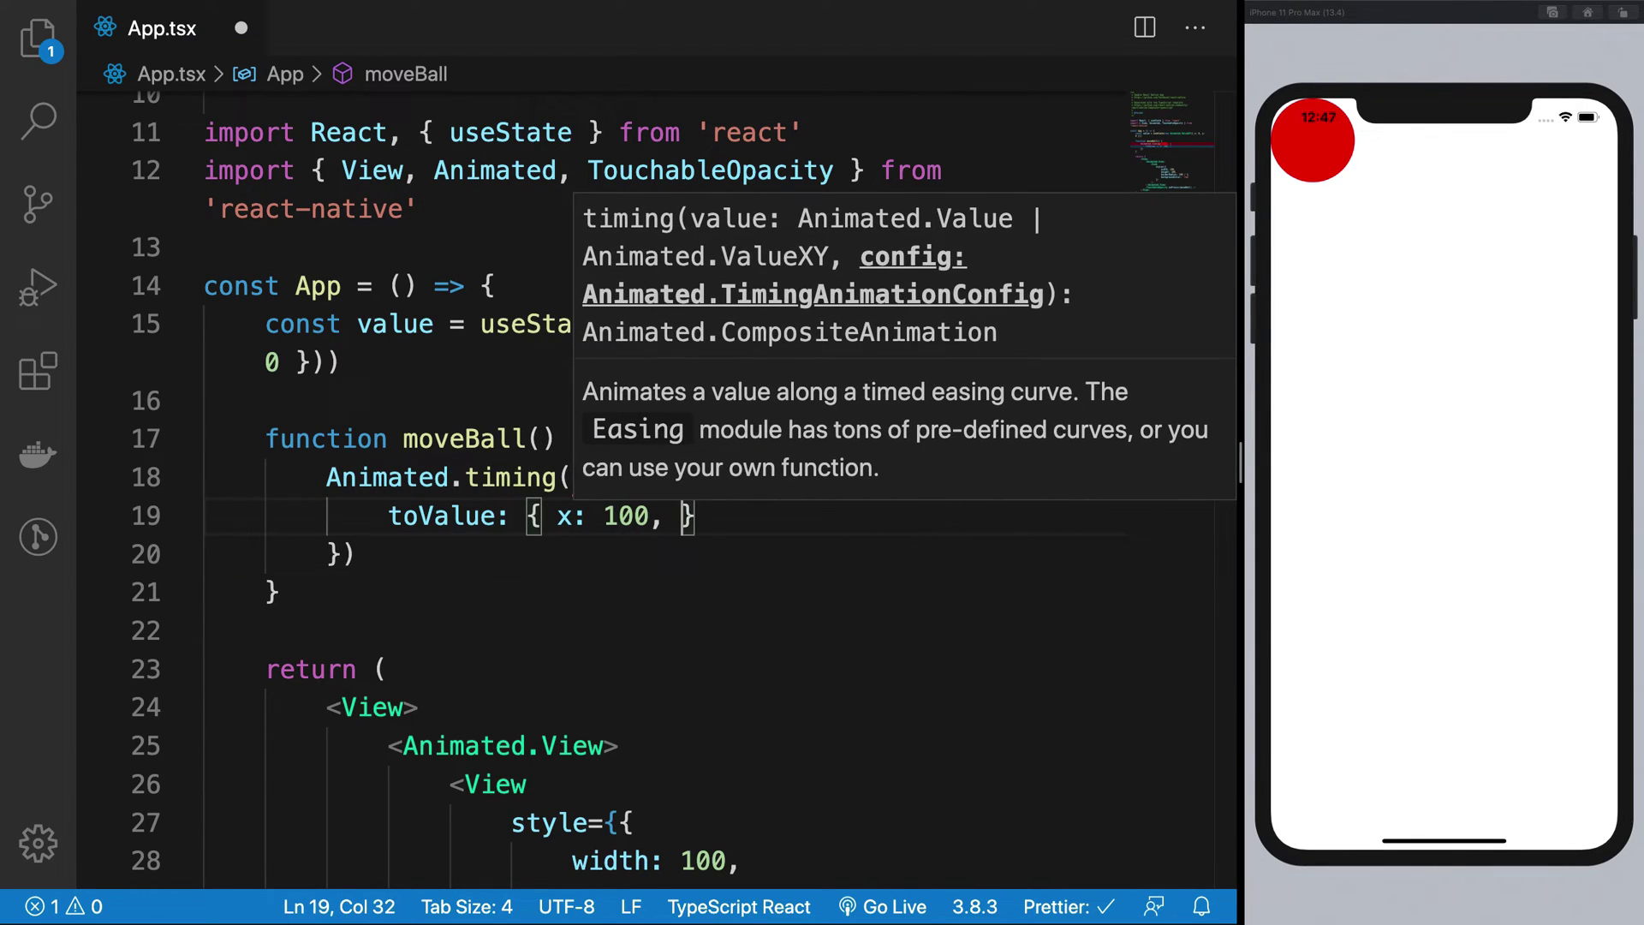
pyautogui.write('y: 100 }')
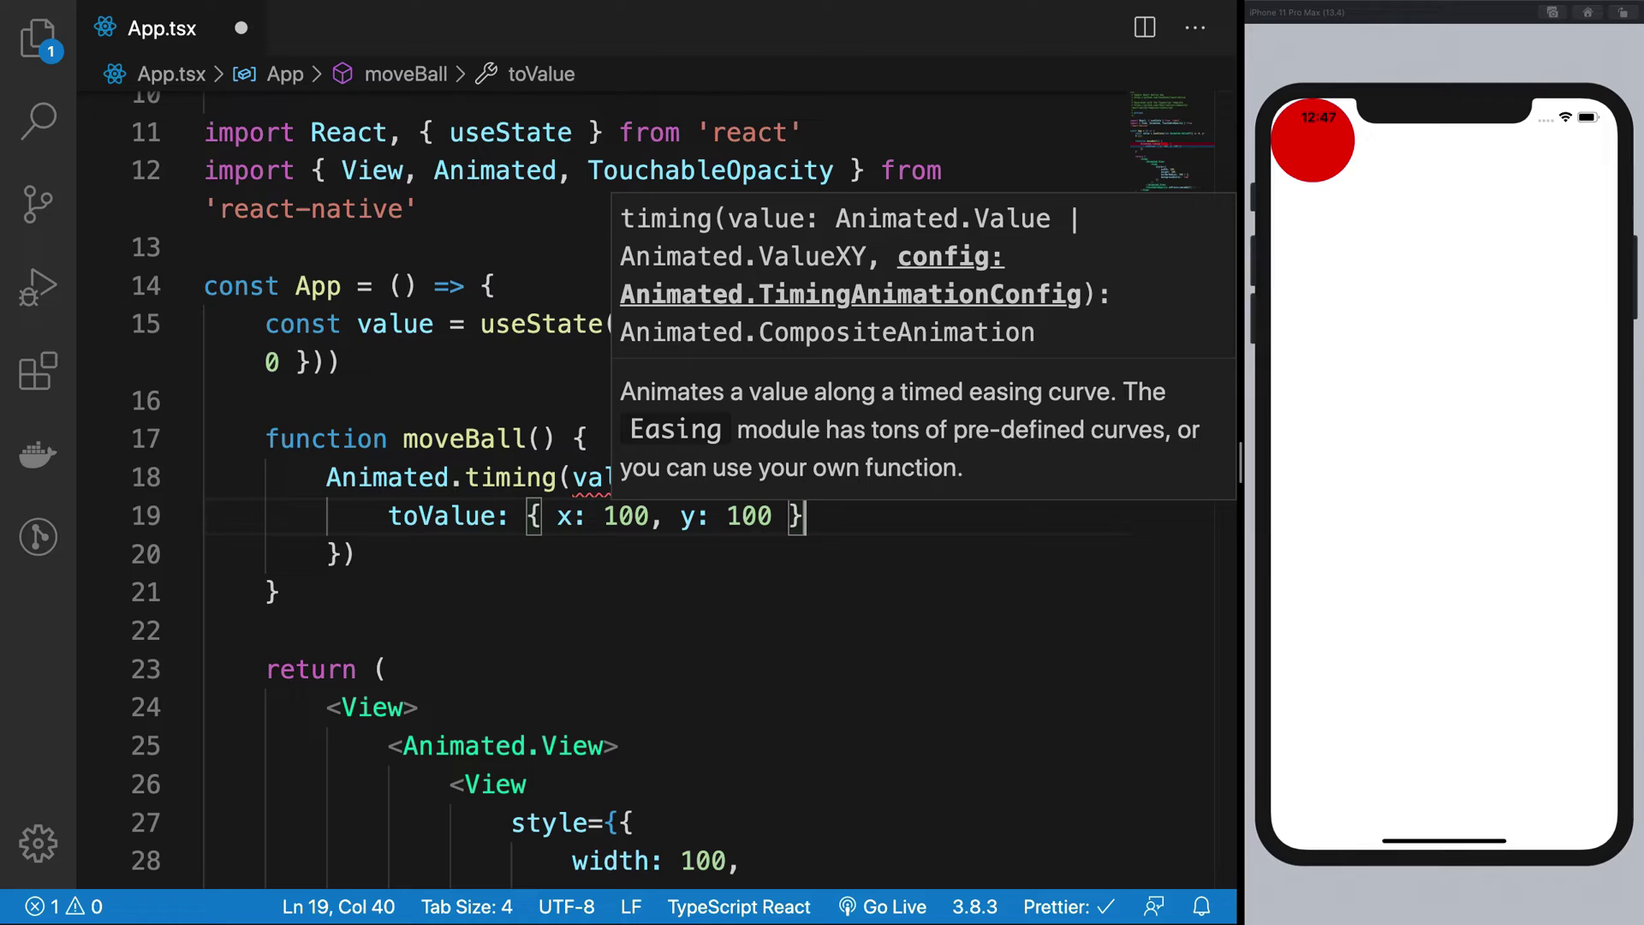
pyautogui.press('Down')
pyautogui.press('Down')
# - Append [0] to the useState line so value is the ValueXY itself
pyautogui.press('Up')
pyautogui.press('Up')
pyautogui.press('Up')
pyautogui.press('End')
pyautogui.write('[')
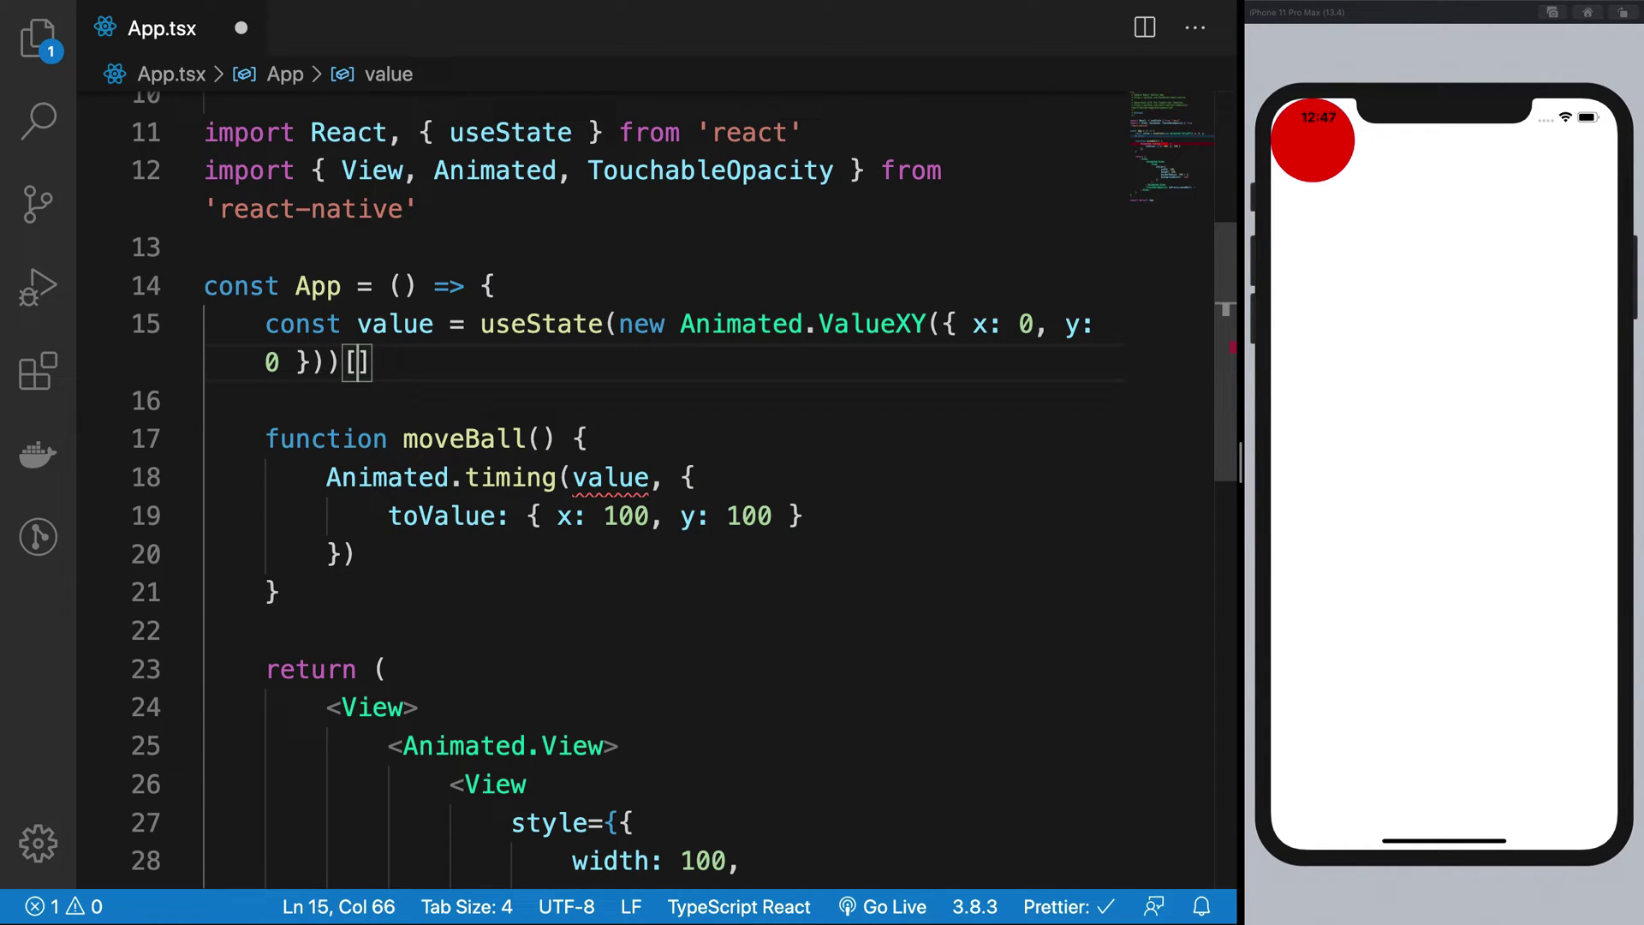
pyautogui.write('0]')
pyautogui.press('Down')
pyautogui.press('Down')
pyautogui.press('Down')
pyautogui.press('Up')
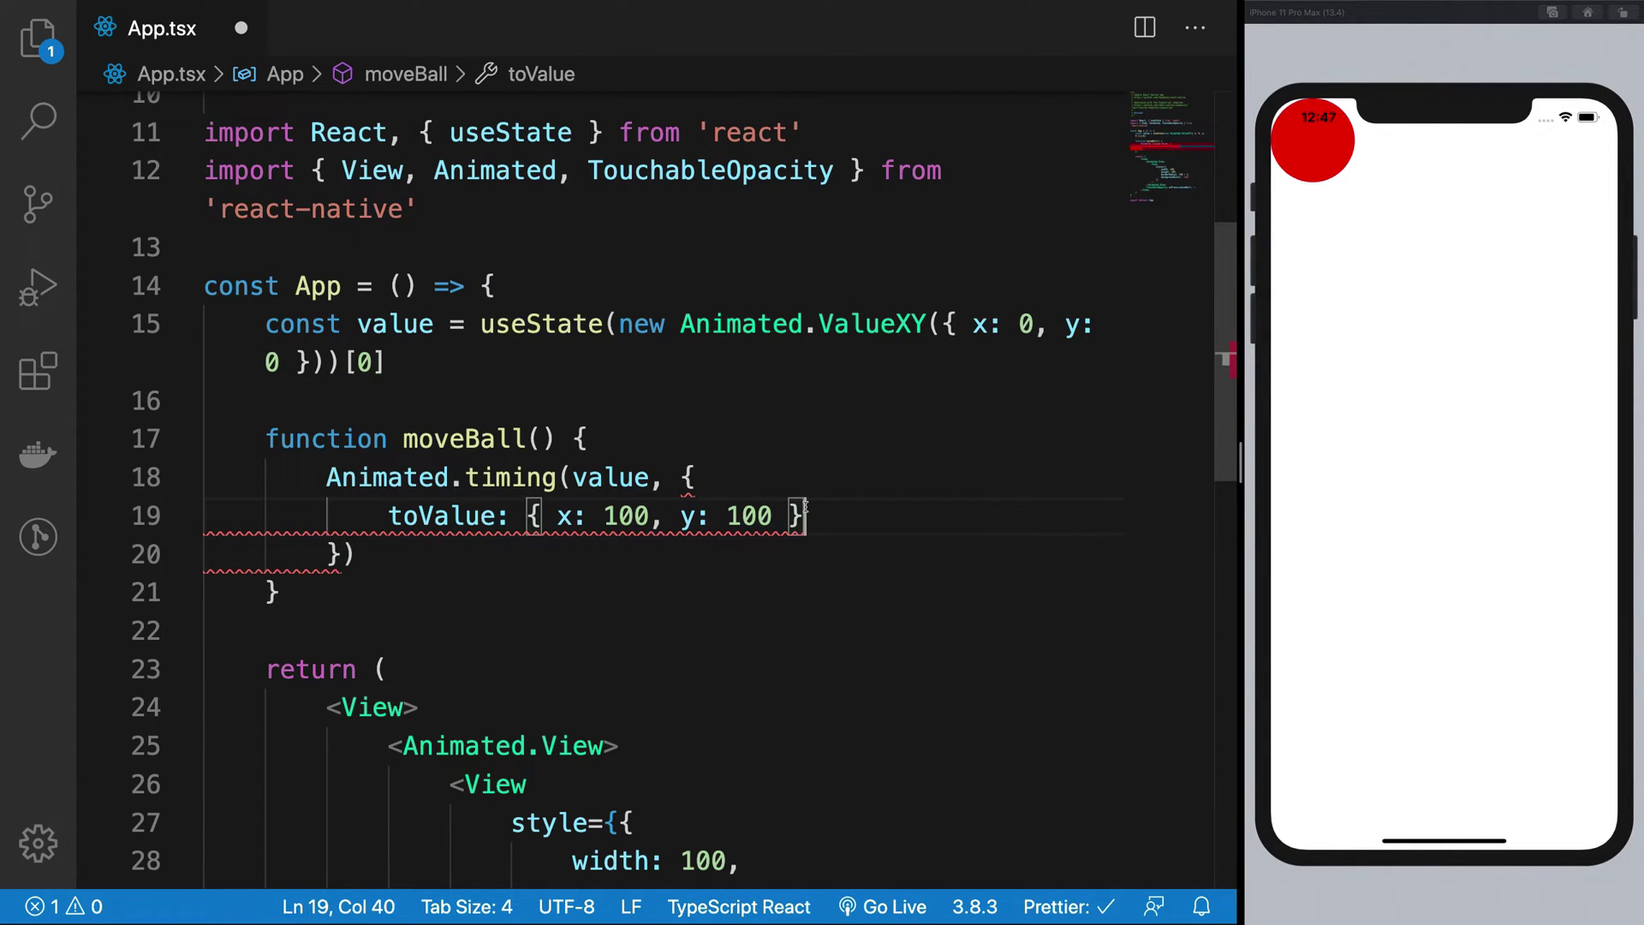
pyautogui.write(',')
# - Add duration: 1000 and useNativeDriver: false, append .start(), and save to reload the app
pyautogui.press('Return')
pyautogui.write('duration: 10')
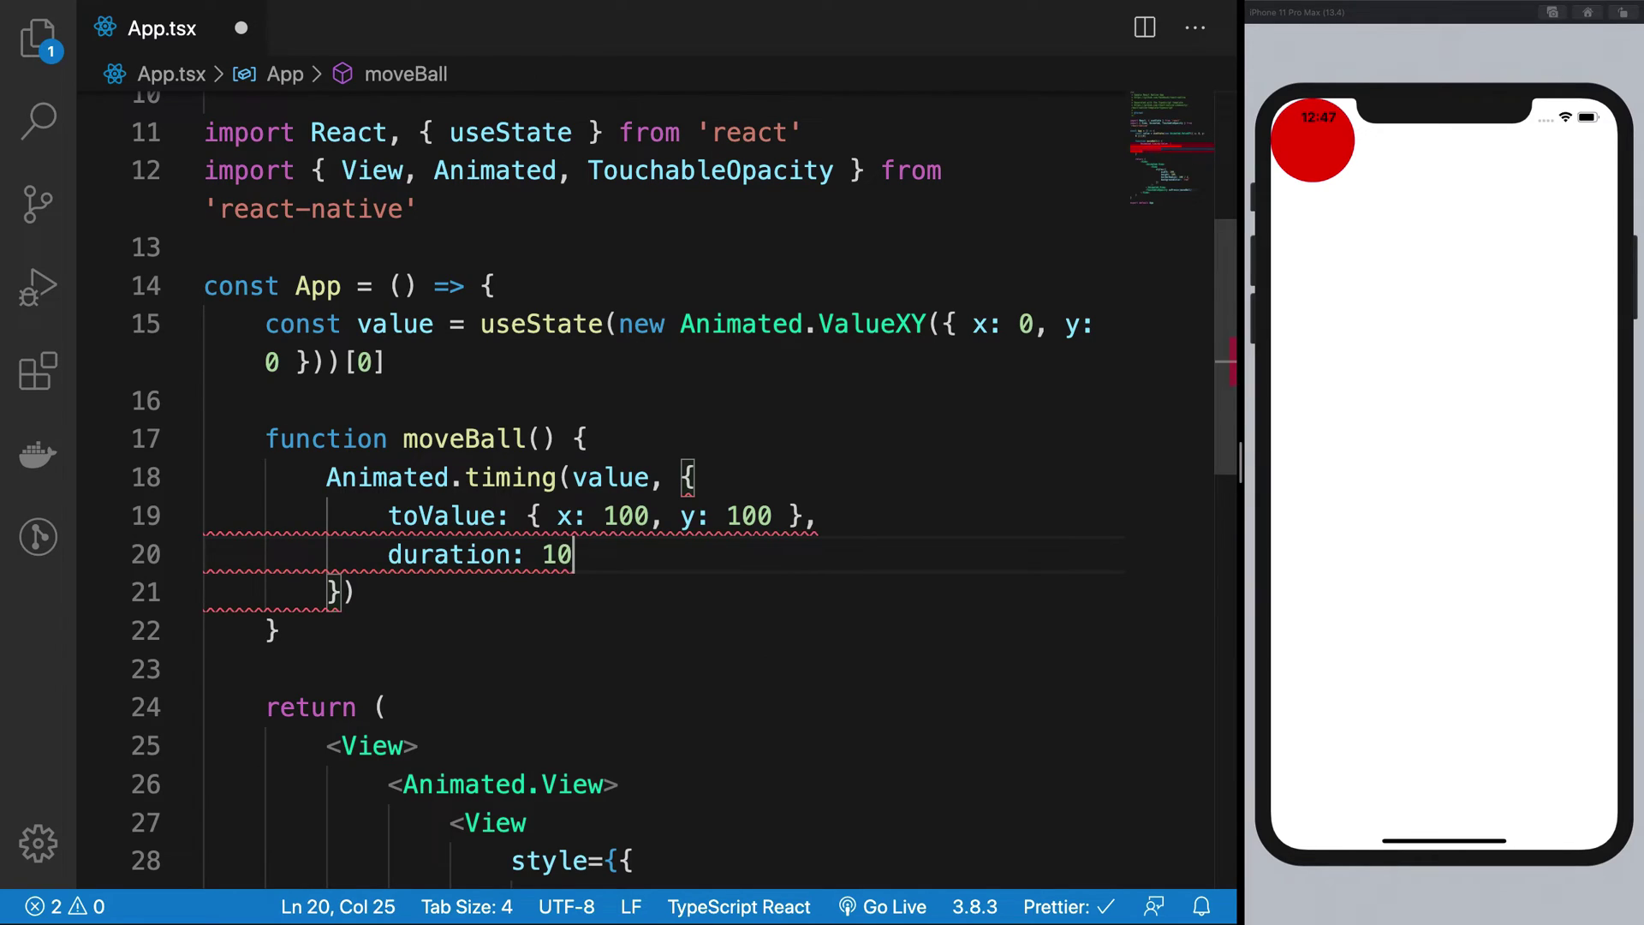
pyautogui.press('Return')
pyautogui.write('u')
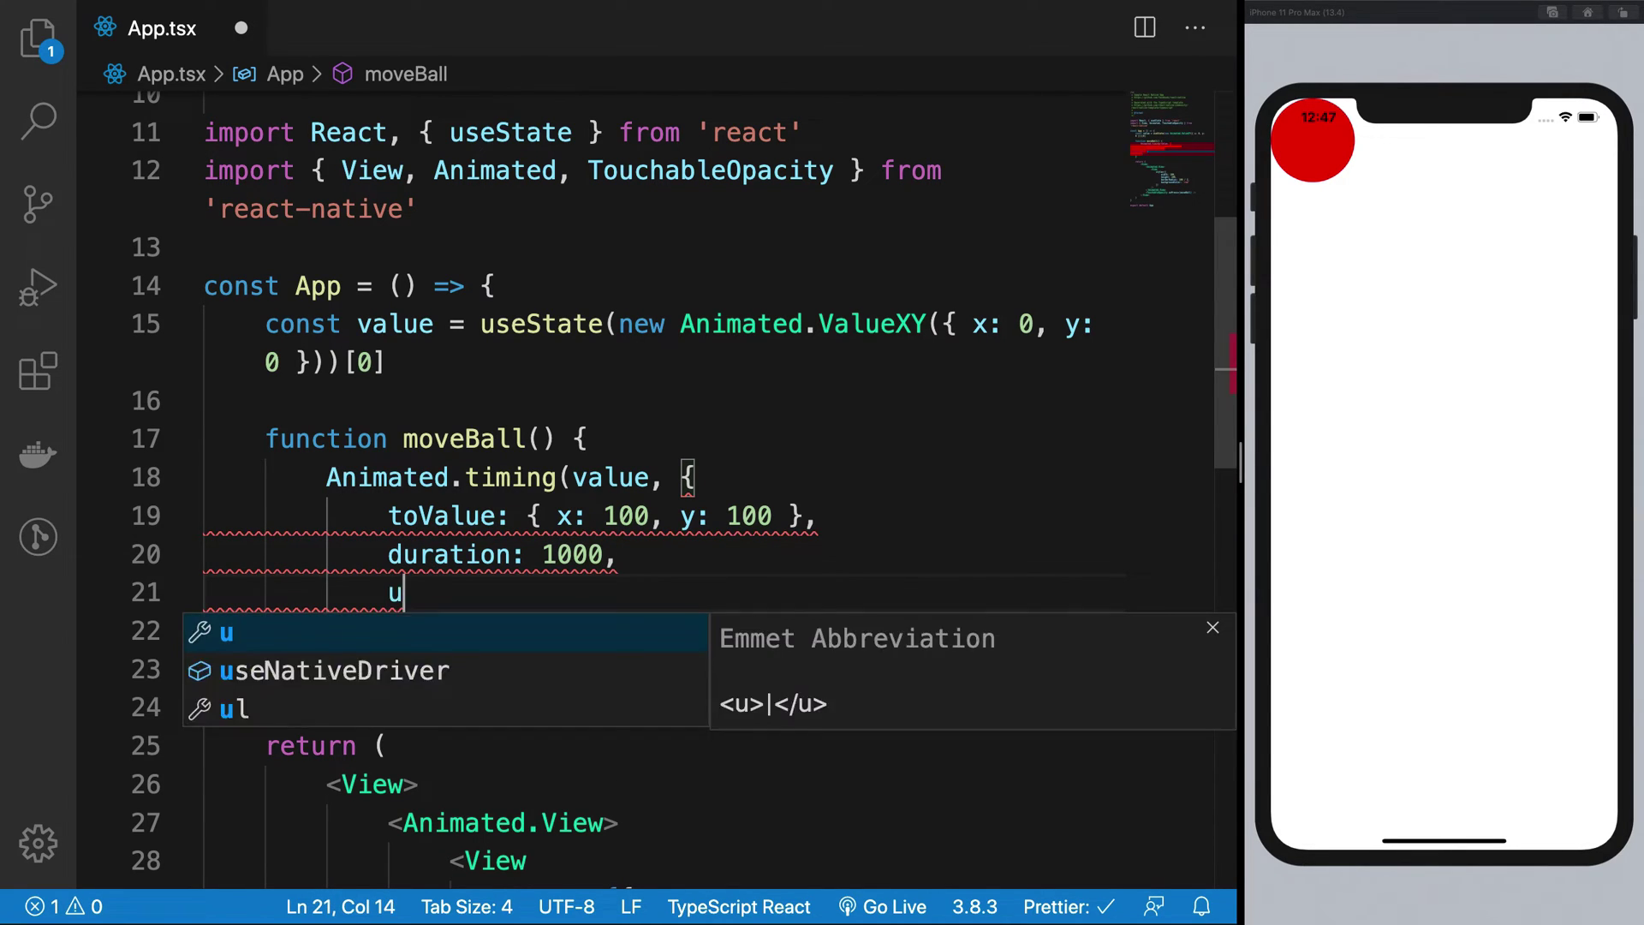
pyautogui.write('se')
pyautogui.press('Tab')
pyautogui.write(': false')
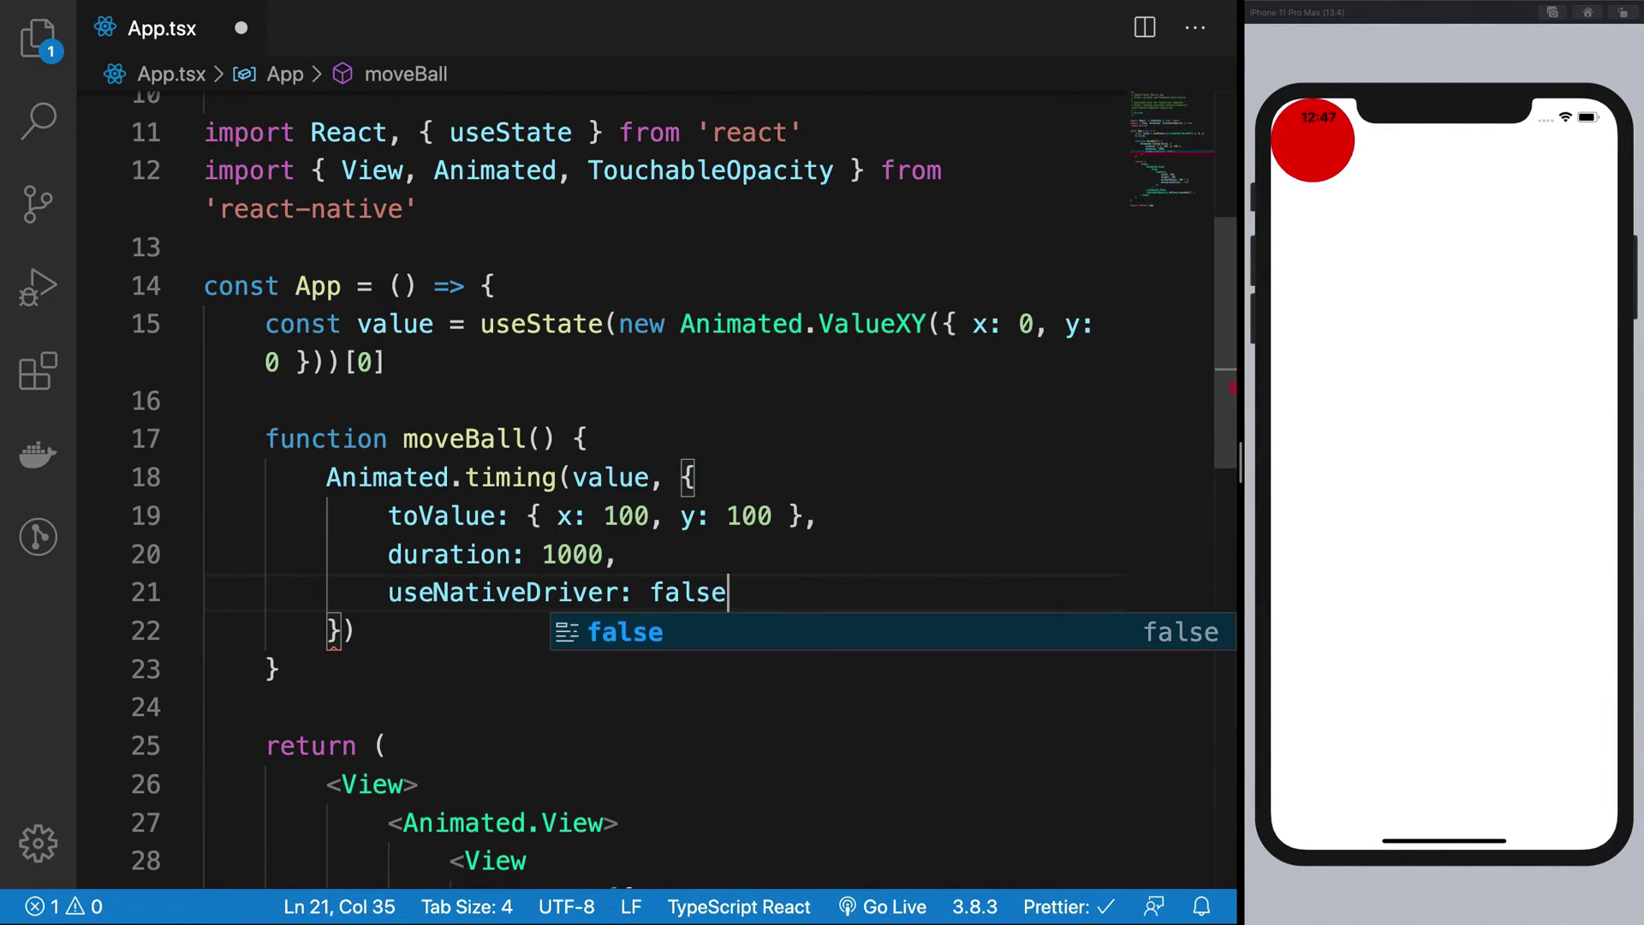
pyautogui.click(763, 515)
pyautogui.scroll(-3, 493, 523)
pyautogui.click(493, 523)
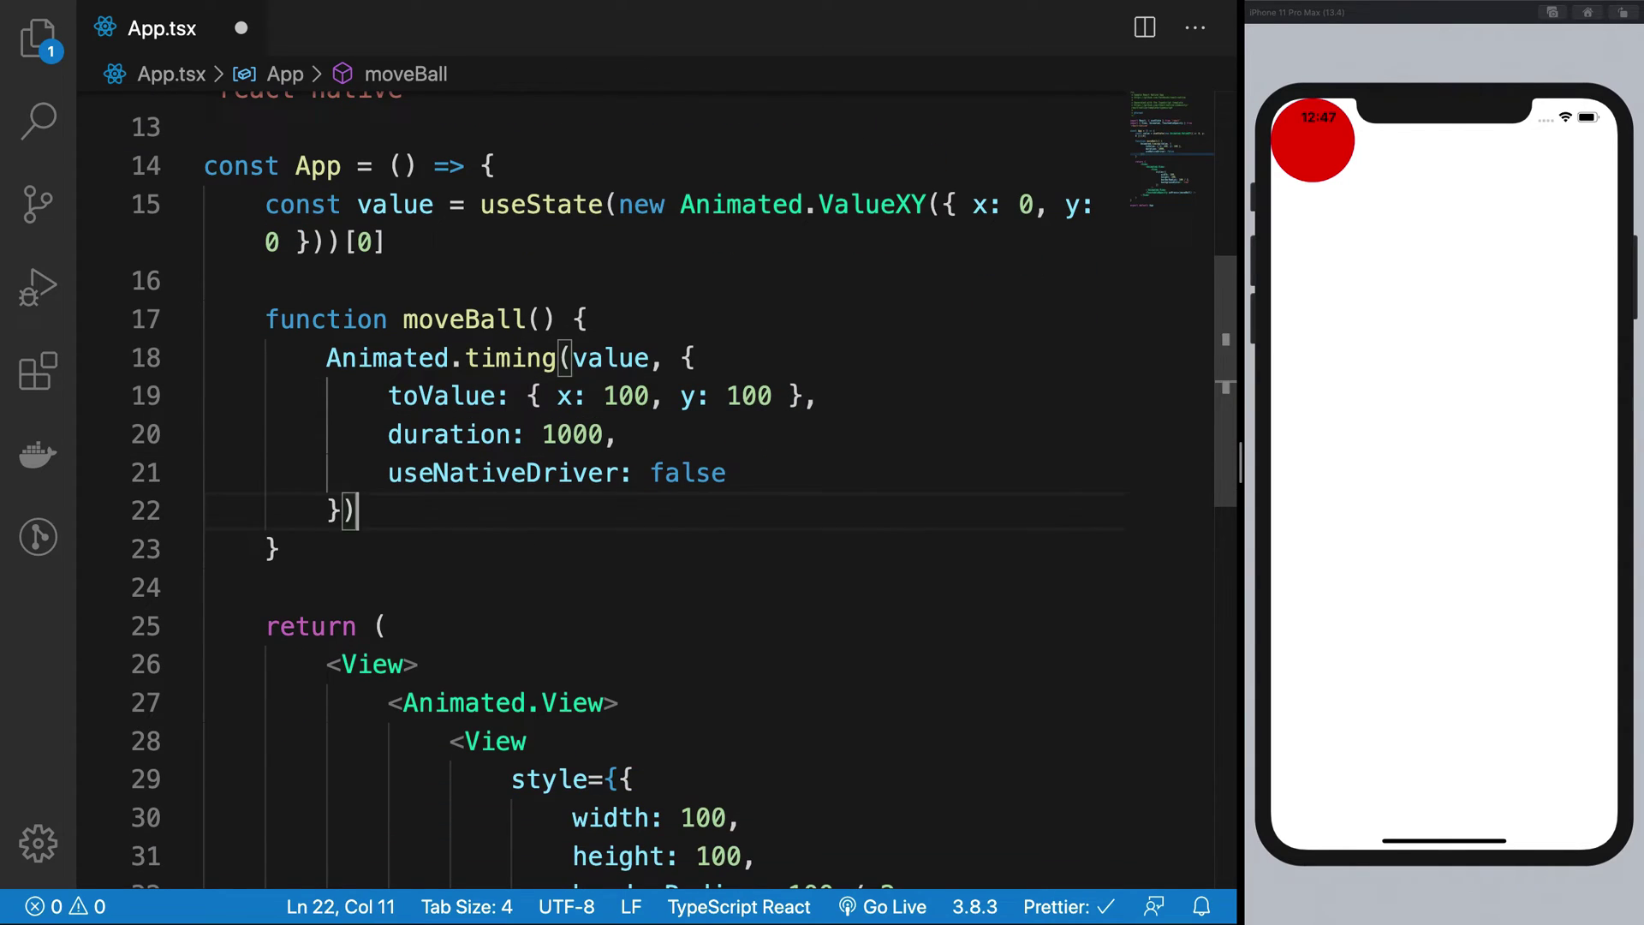
pyautogui.write('.st')
pyautogui.press('Tab')
pyautogui.write('()')
pyautogui.hotkey('ctrl', 's')
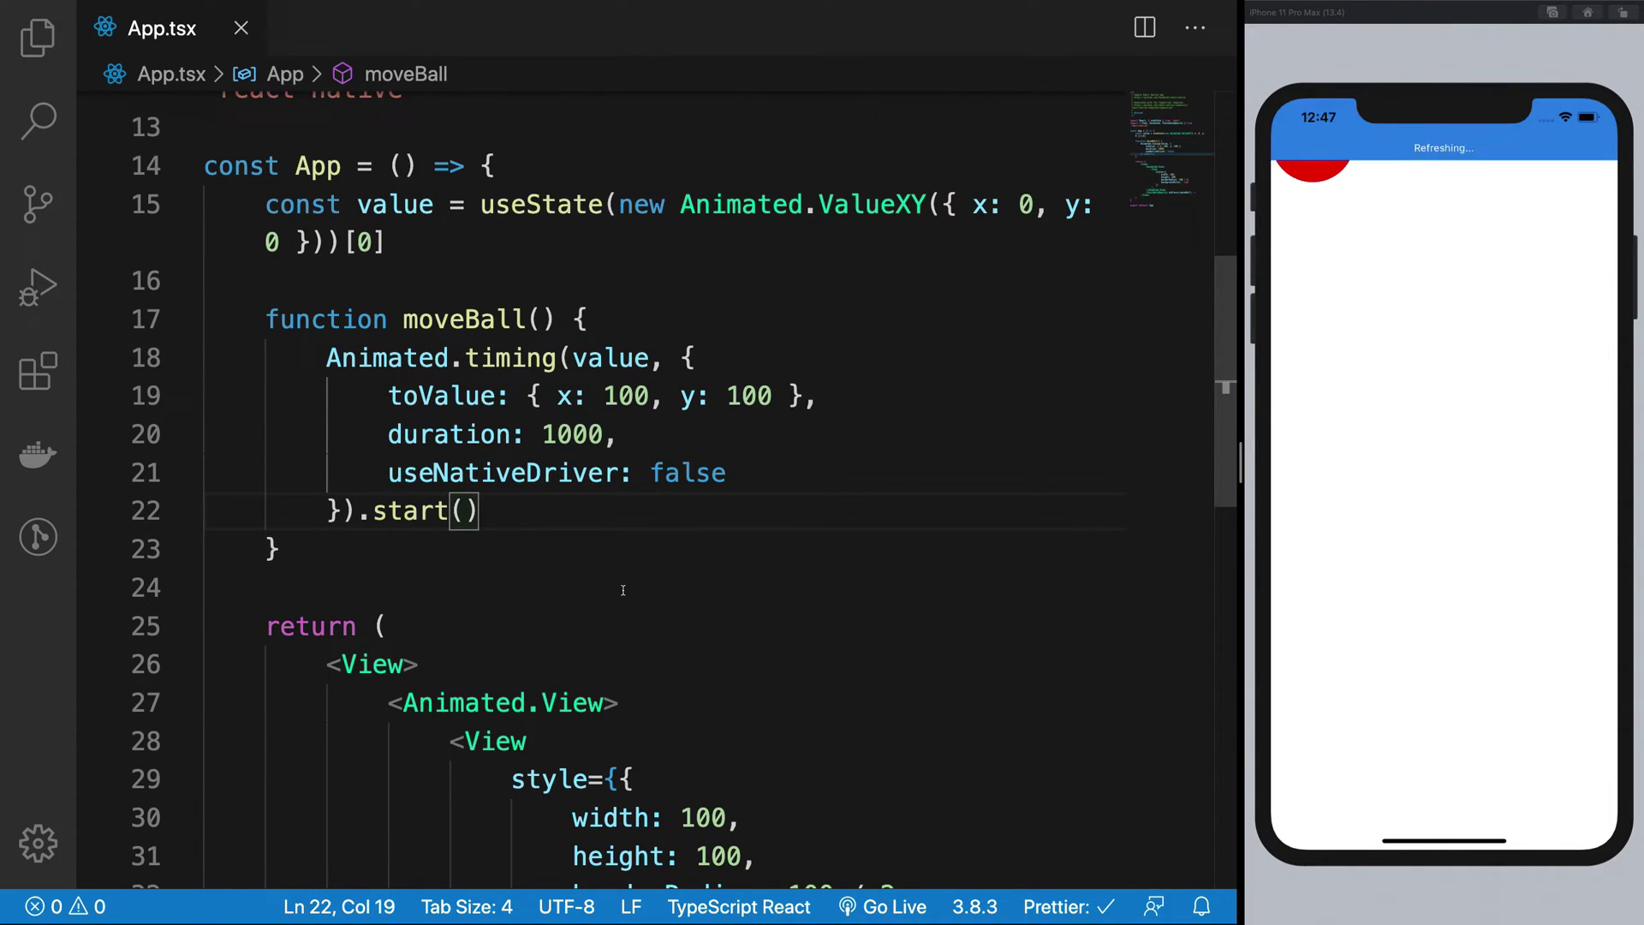
pyautogui.click(627, 588)
pyautogui.click(1471, 420)
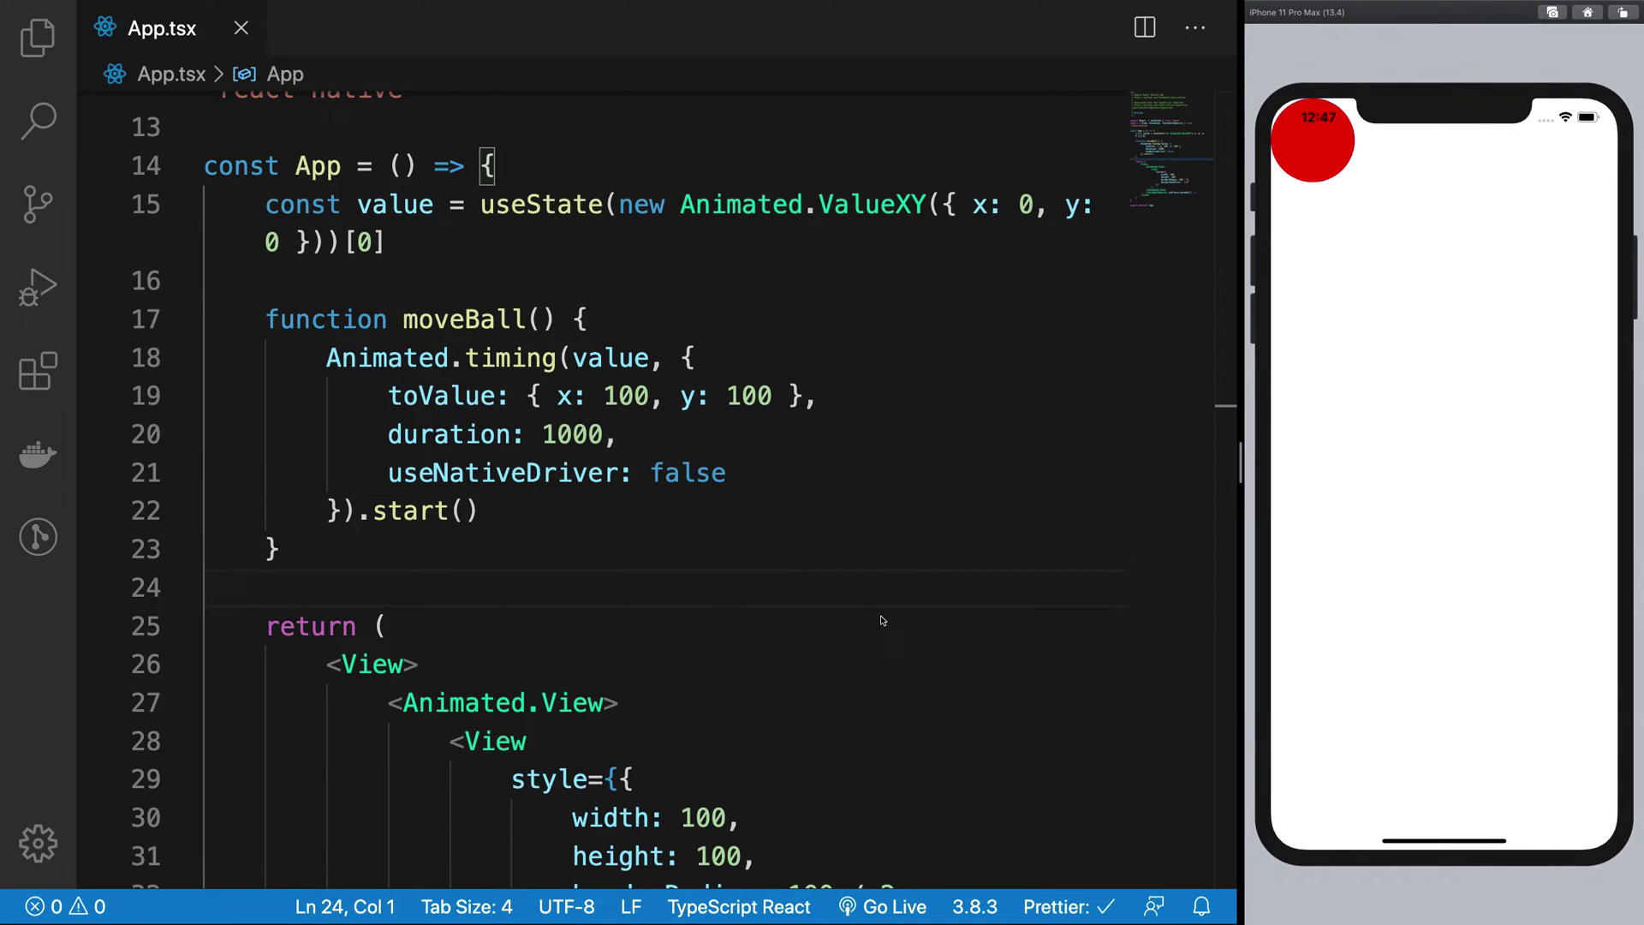
pyautogui.scroll(-8, 881, 617)
pyautogui.scroll(4, 882, 616)
pyautogui.scroll(1, 993, 665)
# - Make the TouchableOpacity wrap <Text>Hey Click me!</Text> and save so it shows below the ball
pyautogui.click(973, 716)
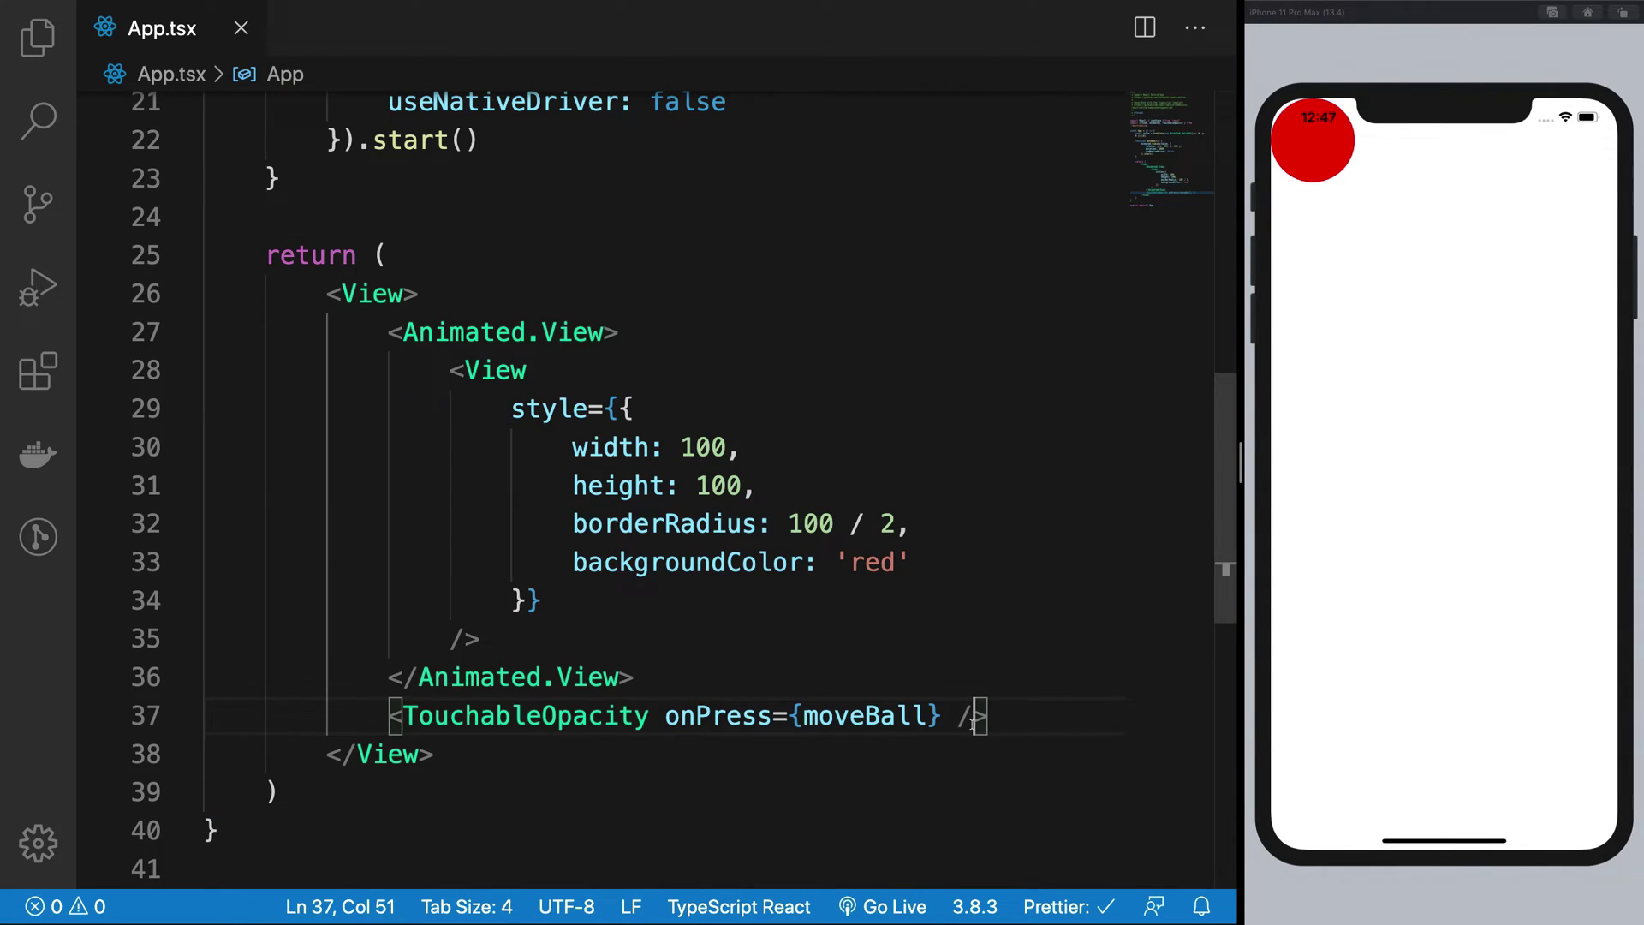
pyautogui.press('BackSpace')
pyautogui.press('BackSpace')
pyautogui.press('Right')
pyautogui.write('<Text')
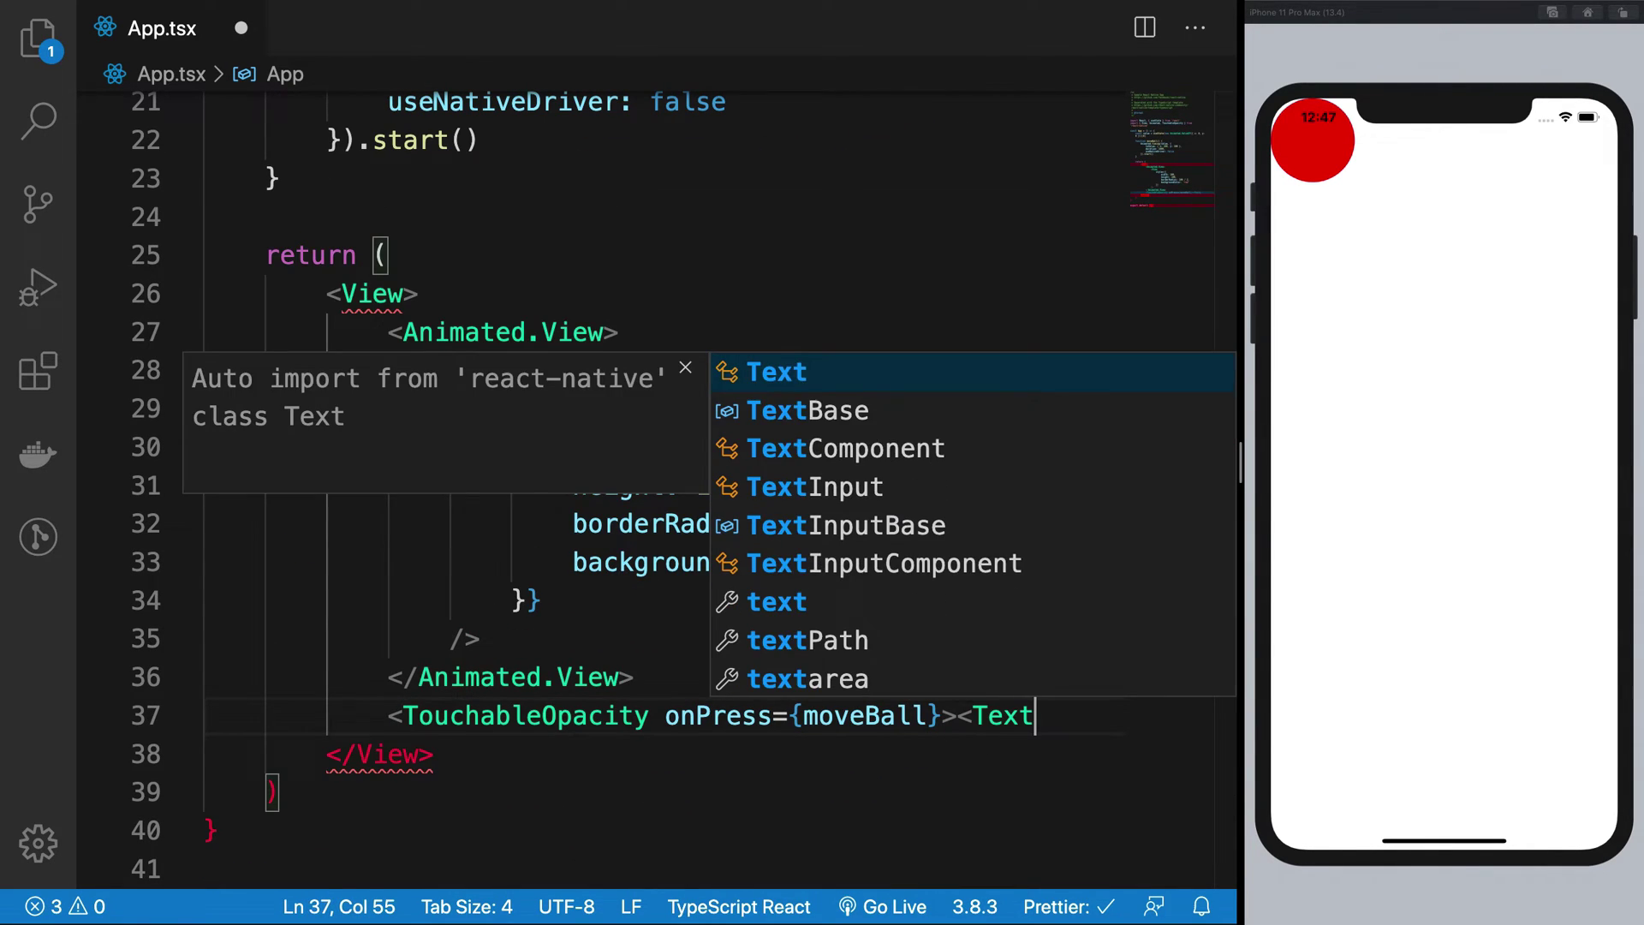
pyautogui.write('>')
pyautogui.write('Hey ')
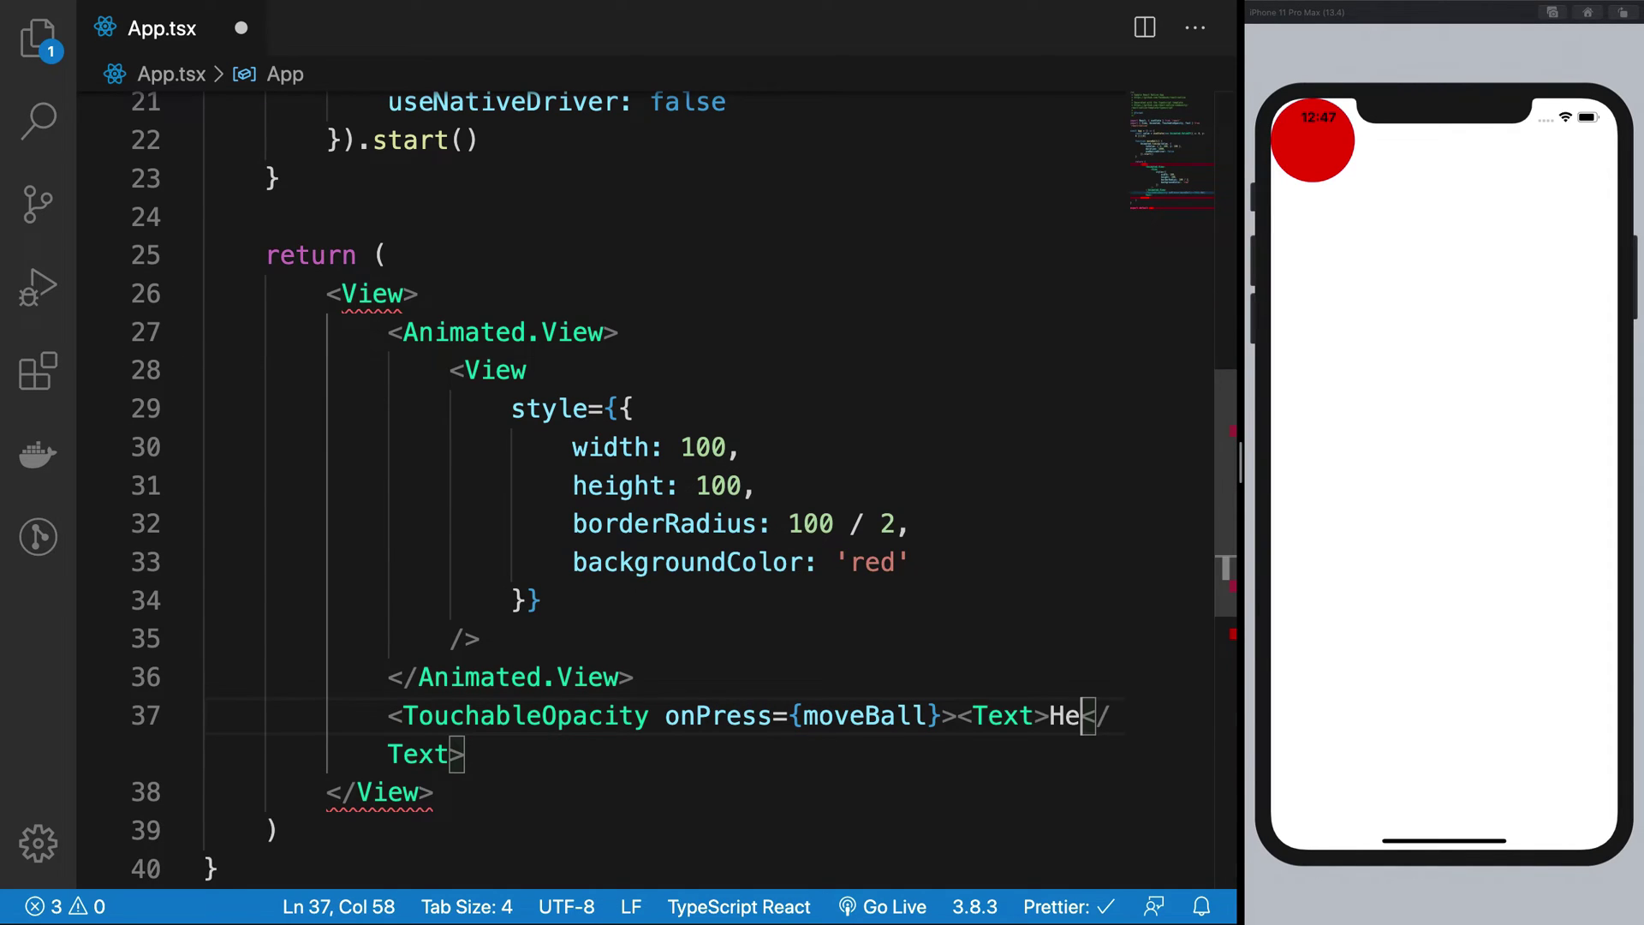
pyautogui.write('Click me!')
pyautogui.press('super+s')
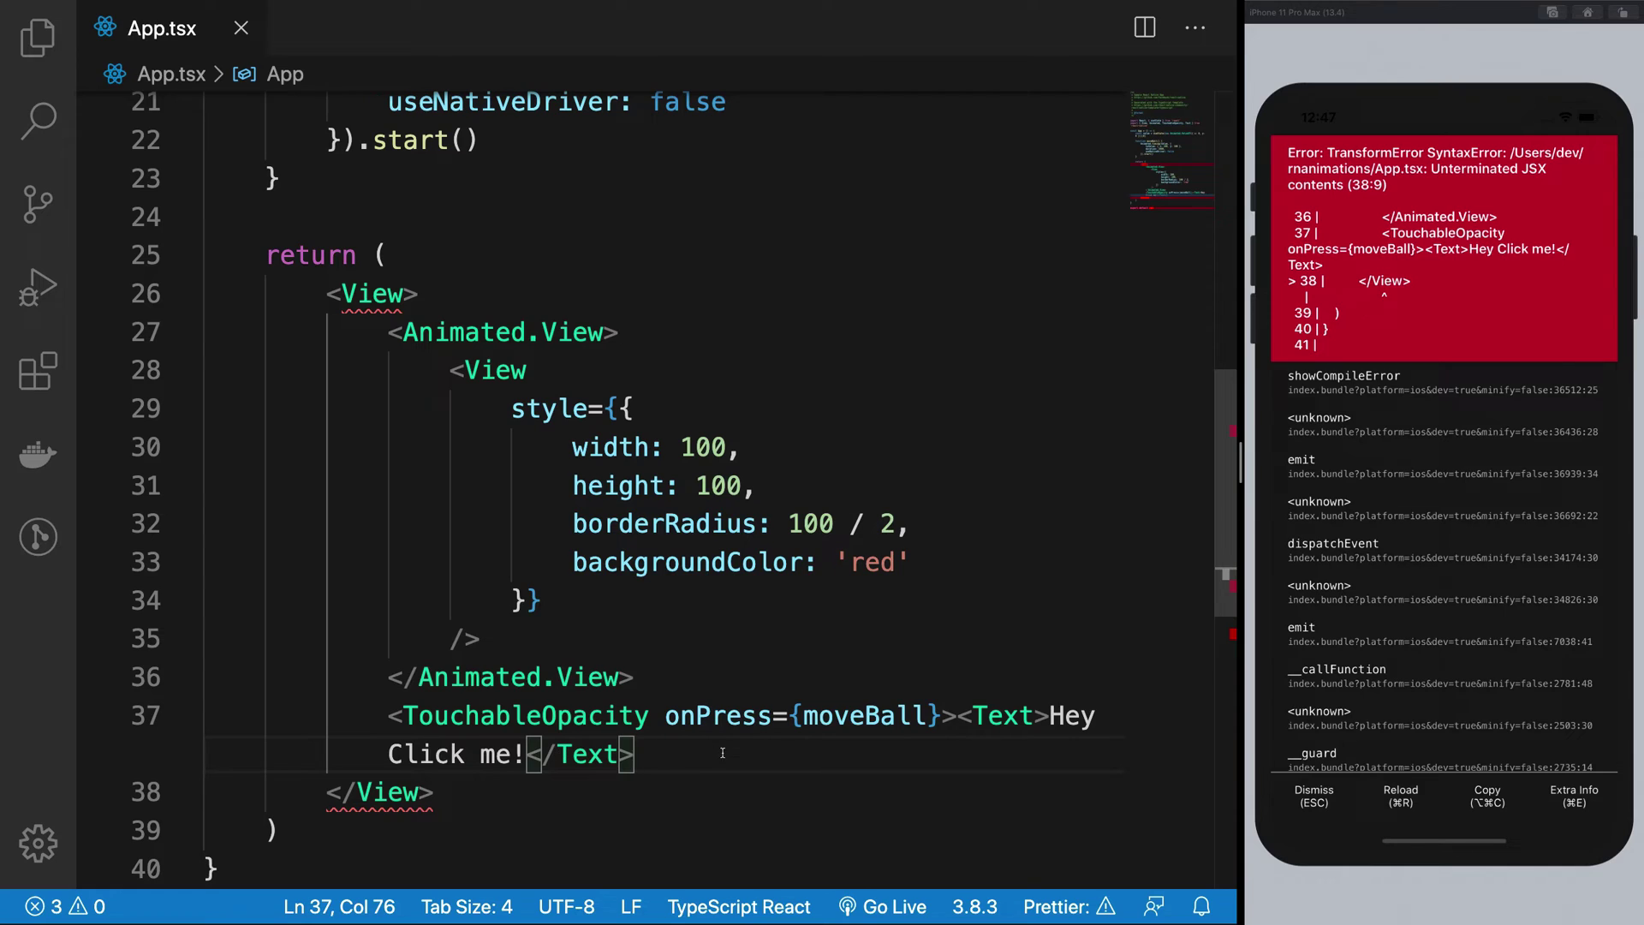
pyautogui.write('</TouchableOpacity>')
pyautogui.press('super+s')
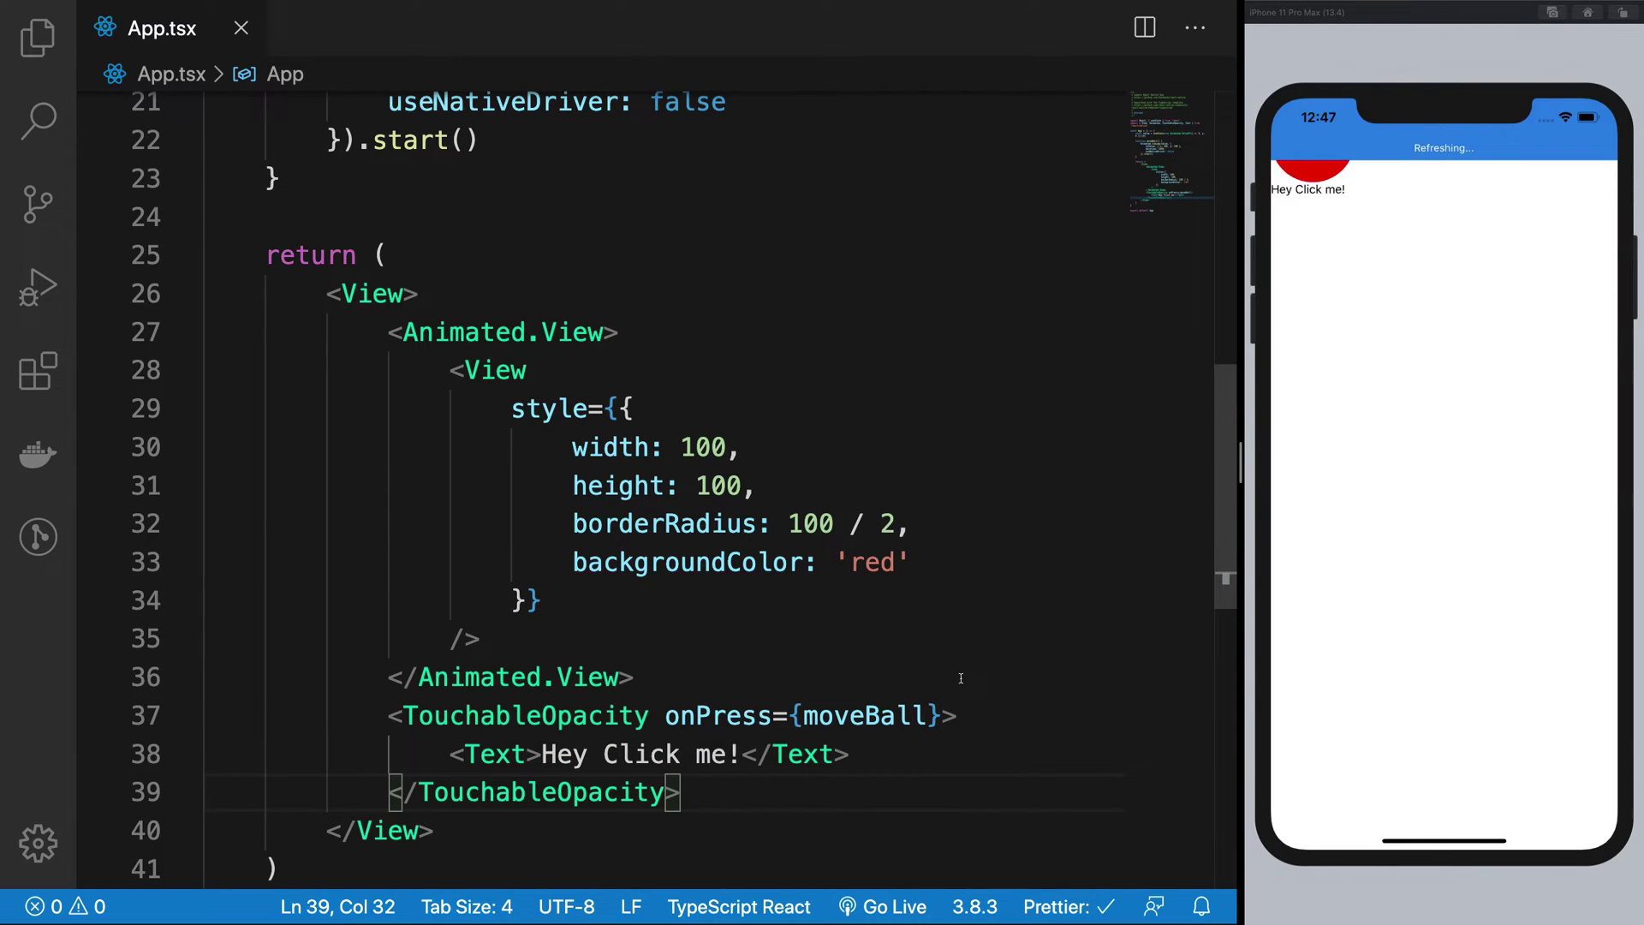
pyautogui.click(1362, 389)
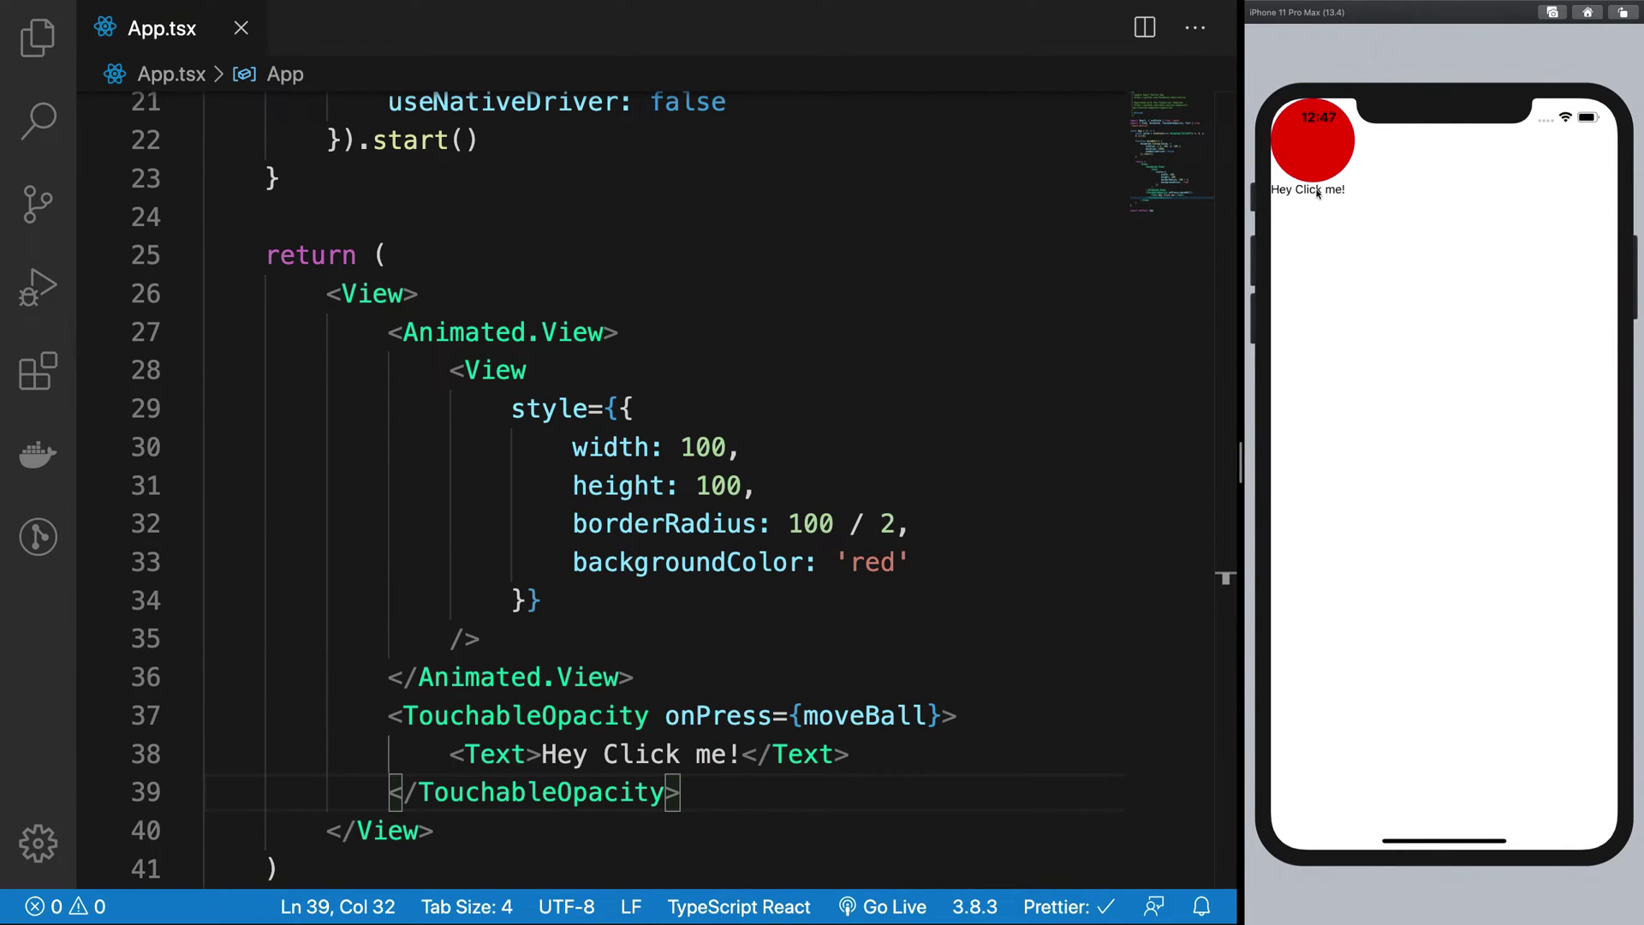
pyautogui.click(678, 716)
pyautogui.click(622, 332)
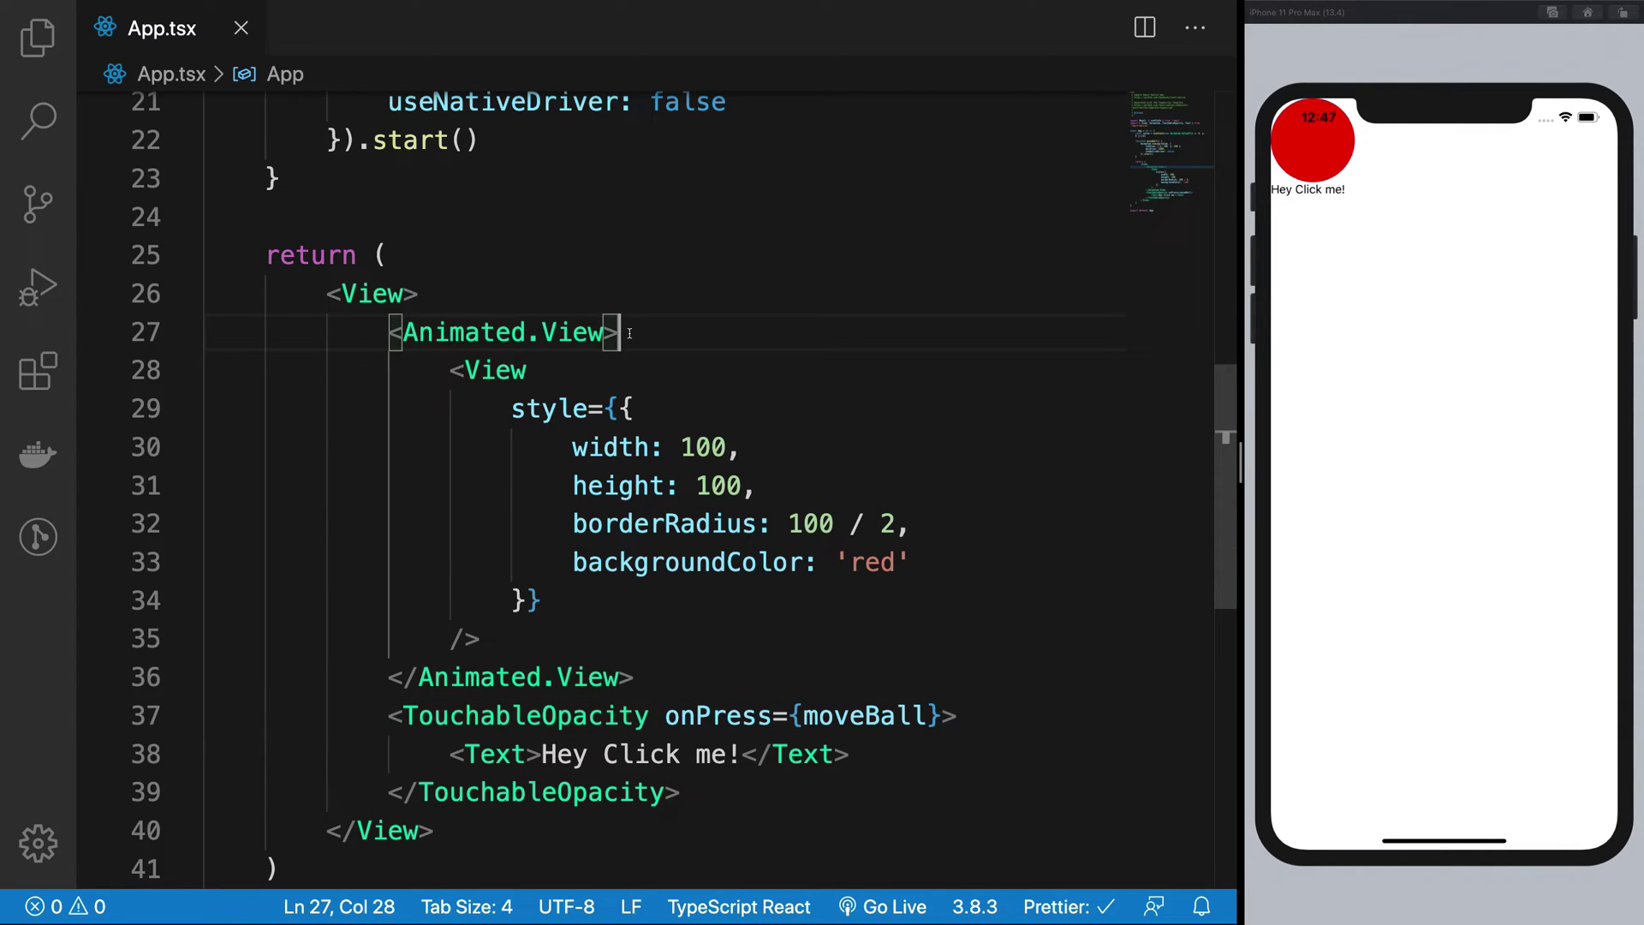
pyautogui.scroll(6, 604, 334)
pyautogui.scroll(-2, 605, 334)
pyautogui.scroll(-1, 605, 334)
pyautogui.write('s')
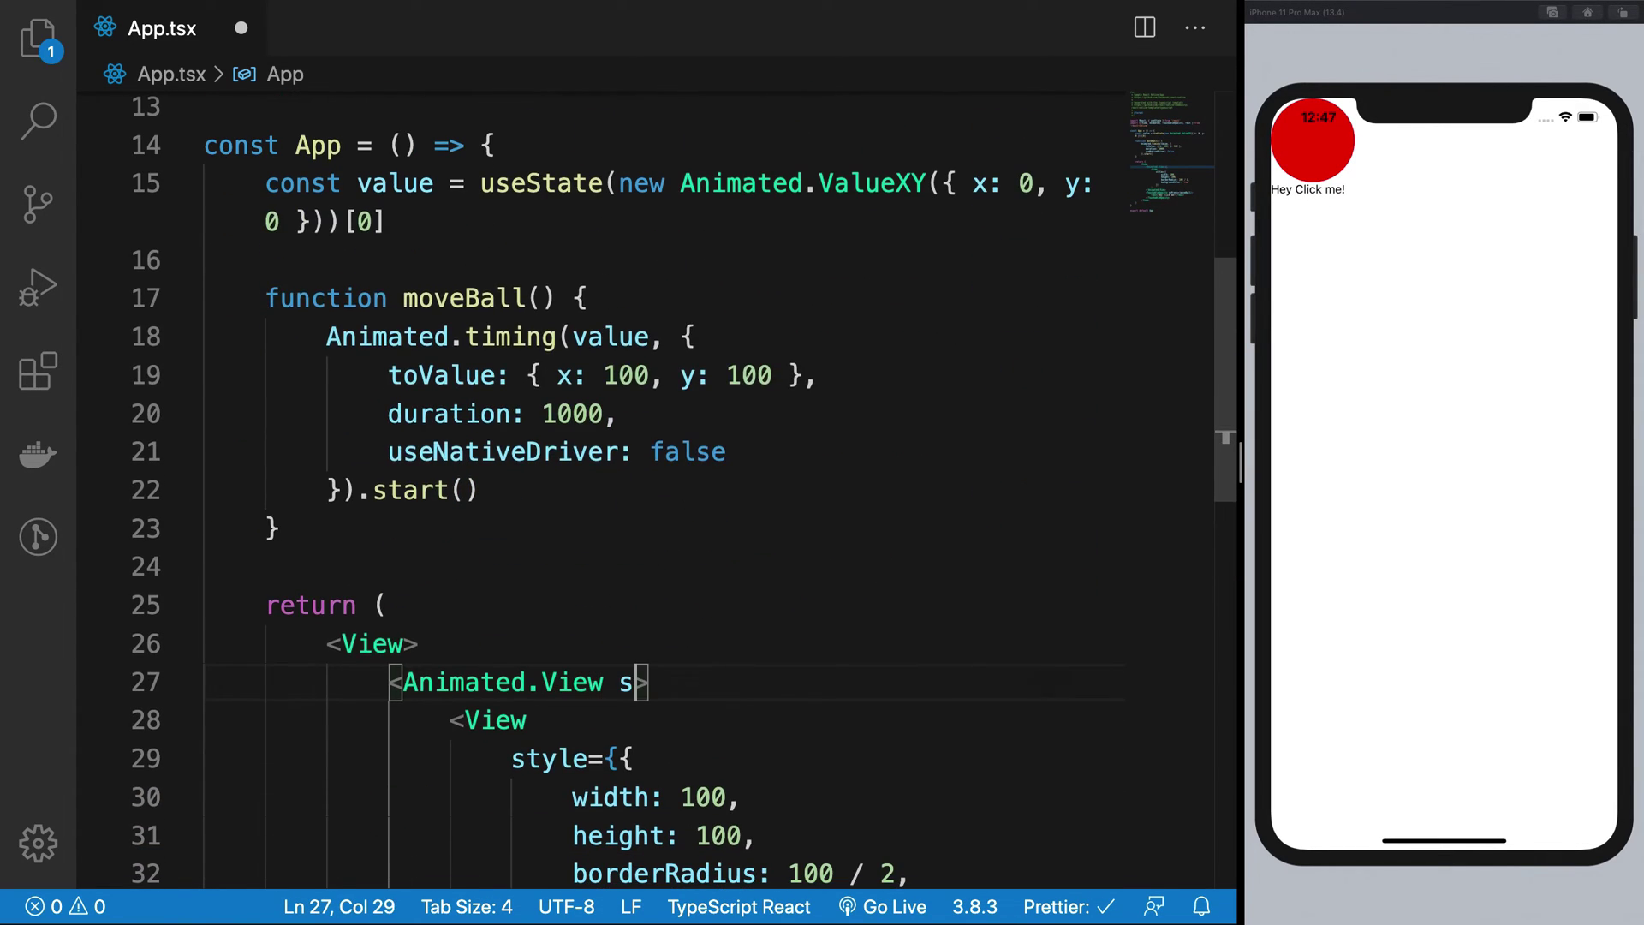
pyautogui.write('tyle={{')
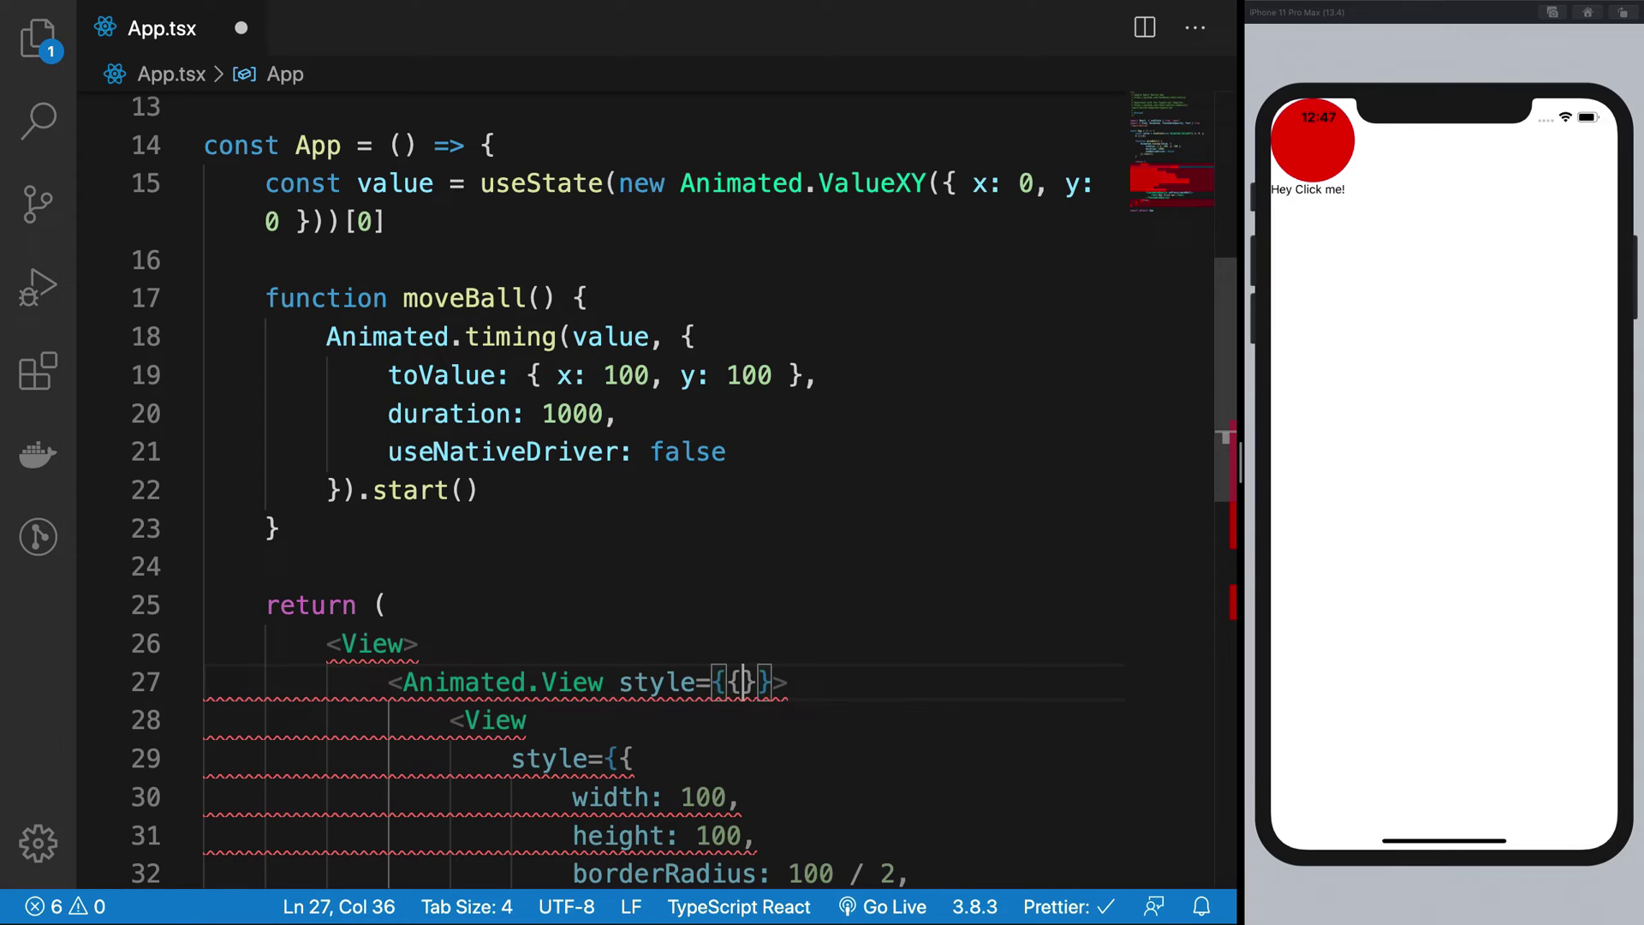
pyautogui.write('value')
# - Set style={value.getLayout()} on the Animated.View and save
pyautogui.press('BackSpace')
pyautogui.press('BackSpace')
pyautogui.press('BackSpace')
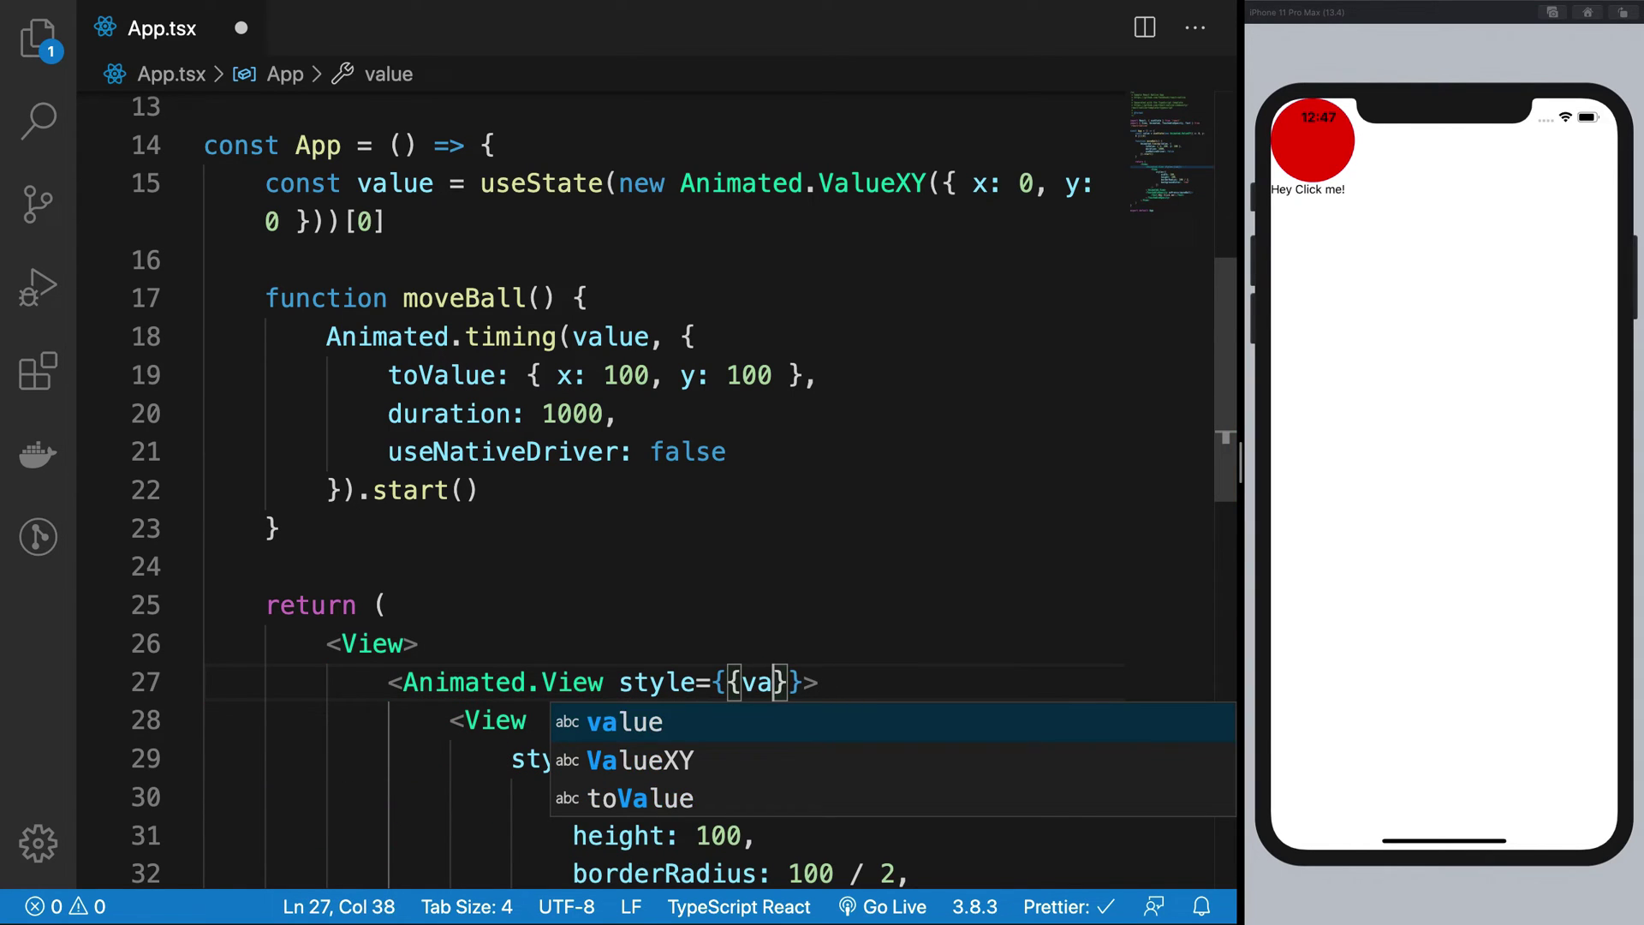
pyautogui.press('BackSpace')
pyautogui.press('BackSpace')
pyautogui.press('BackSpace')
pyautogui.write('value.get')
pyautogui.press('Return')
pyautogui.write('()')
pyautogui.hotkey('ctrl', 's')
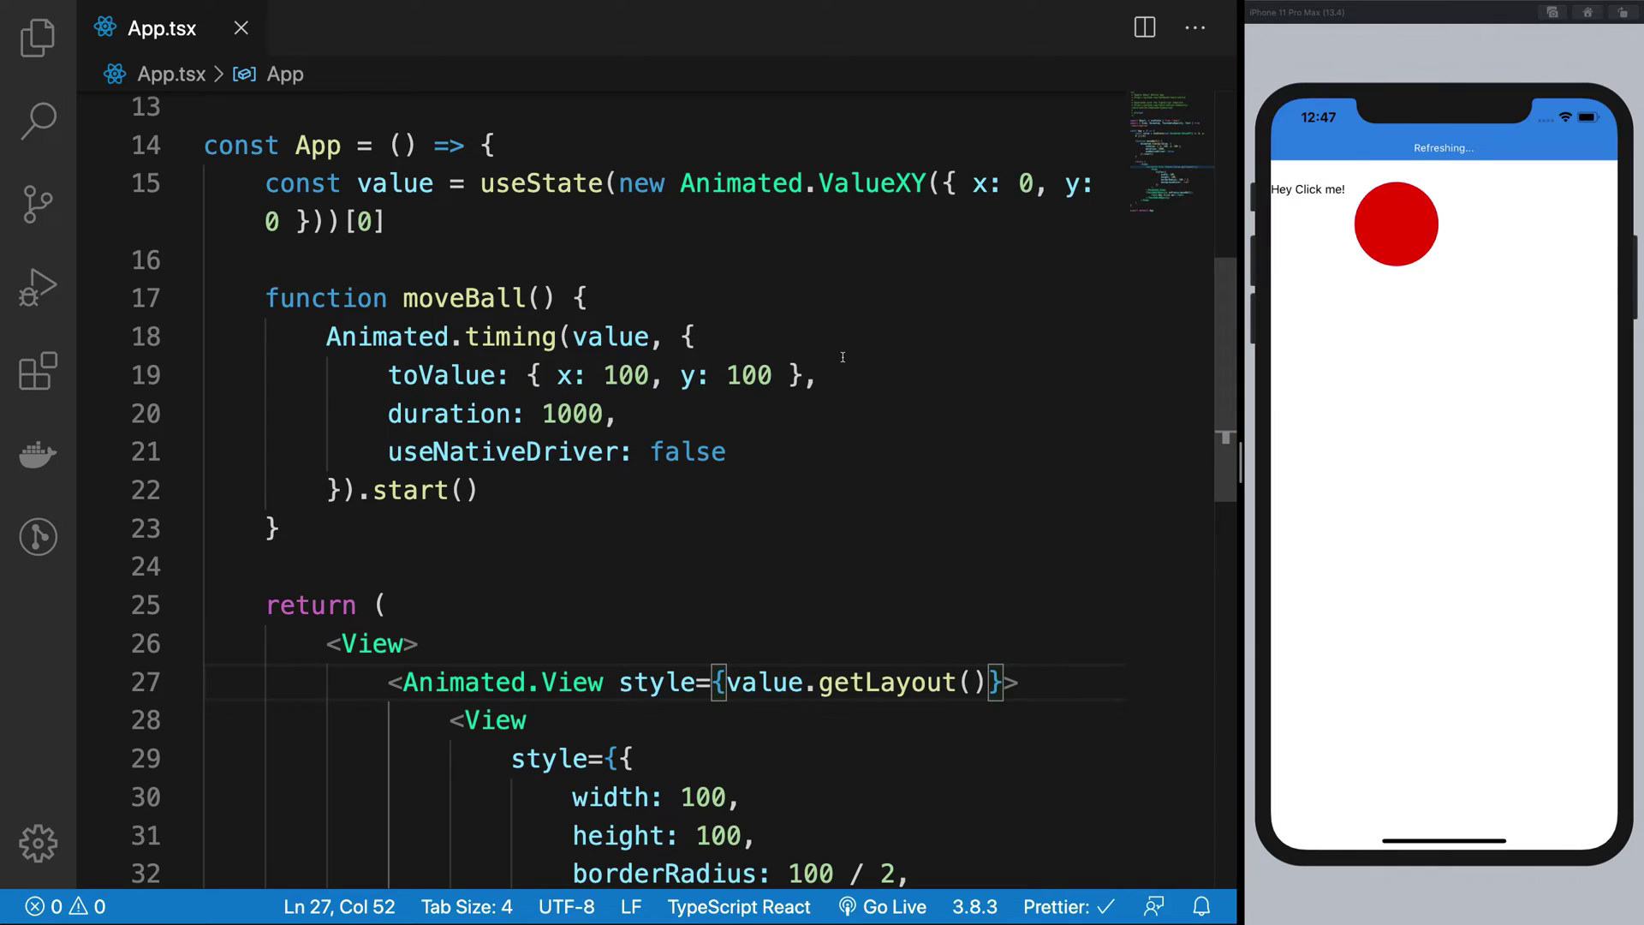
pyautogui.click(843, 357)
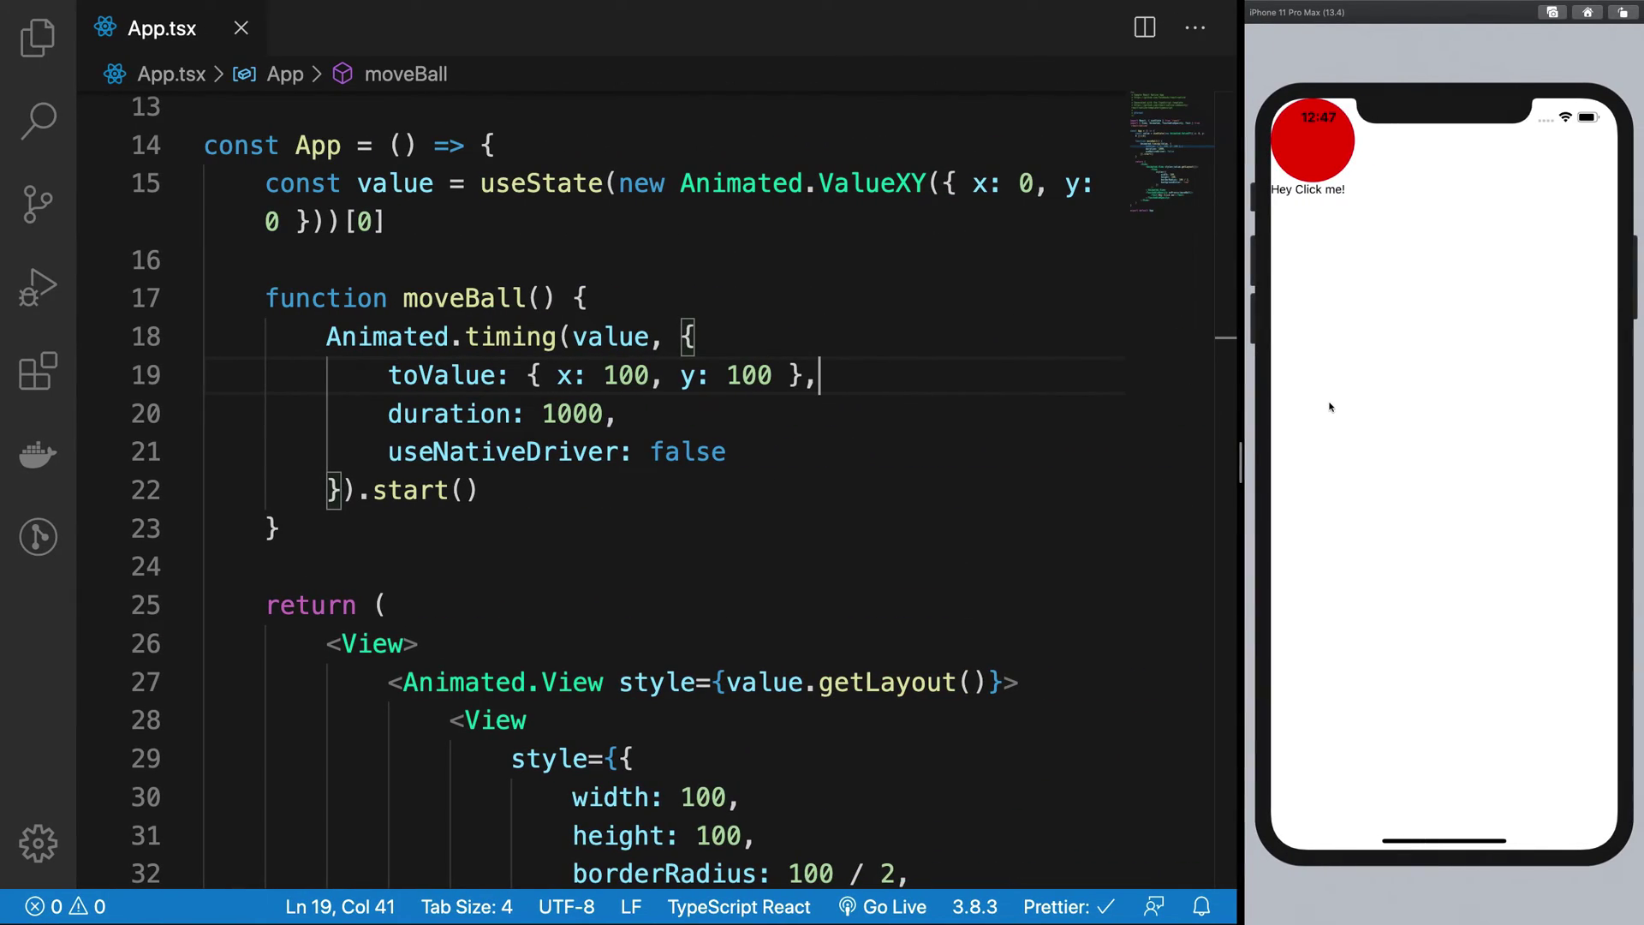
# - Press 'Hey Click me!' in the simulator to slide the ball diagonally, then review the timing call
pyautogui.click(1338, 155)
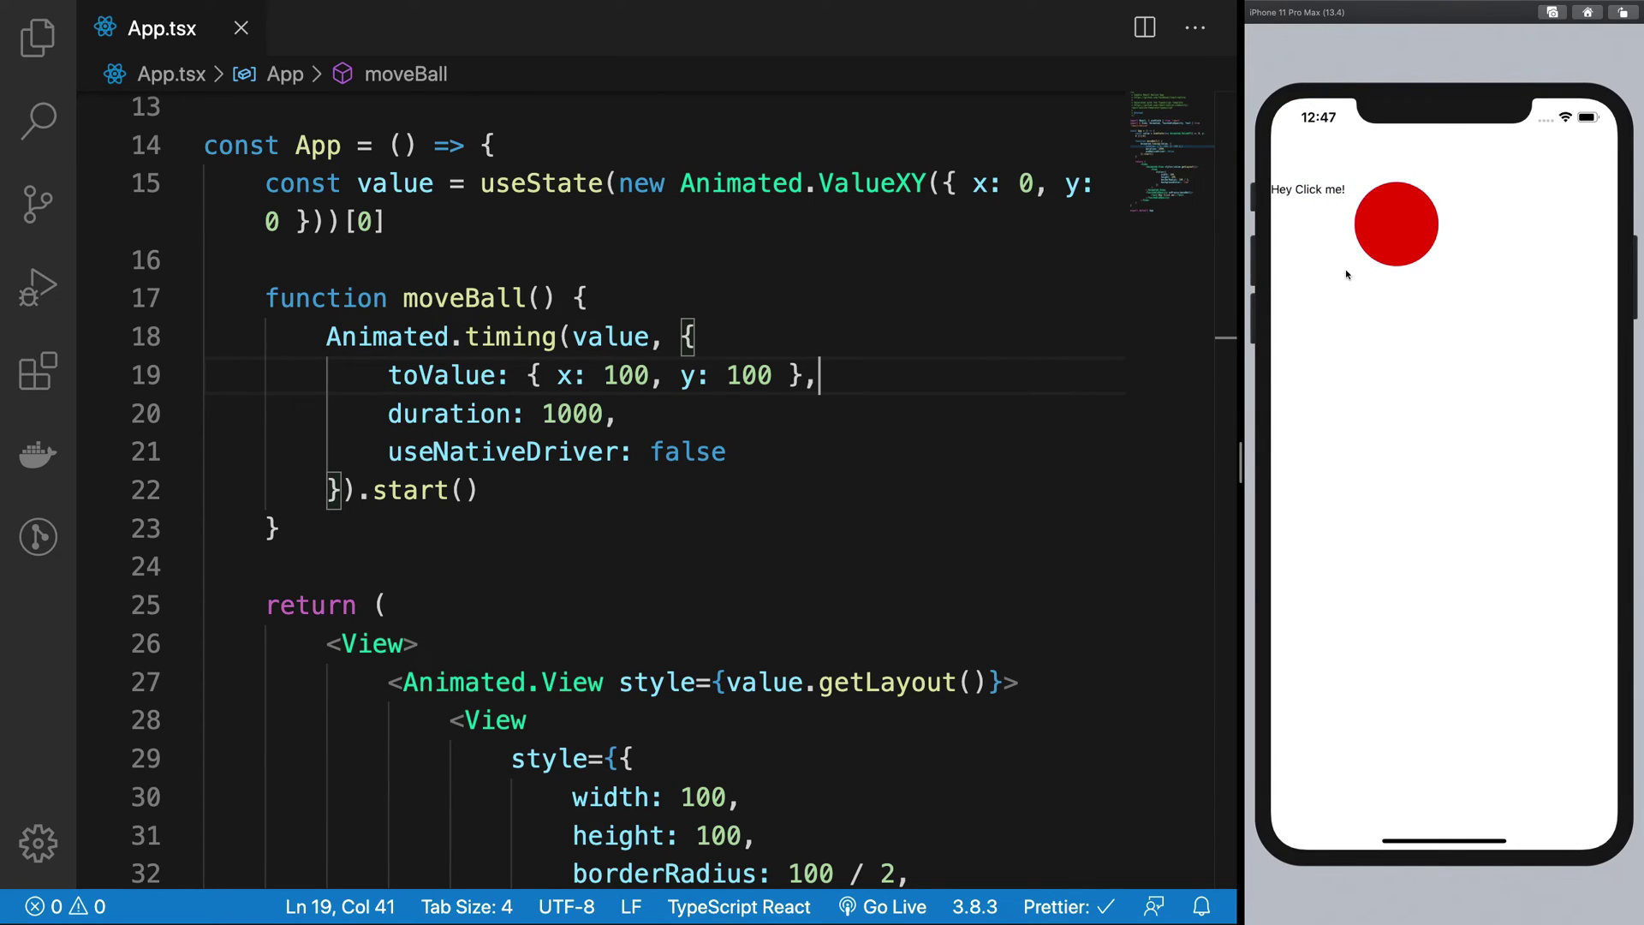
pyautogui.click(768, 495)
pyautogui.scroll(-3, 768, 500)
pyautogui.scroll(-3, 767, 501)
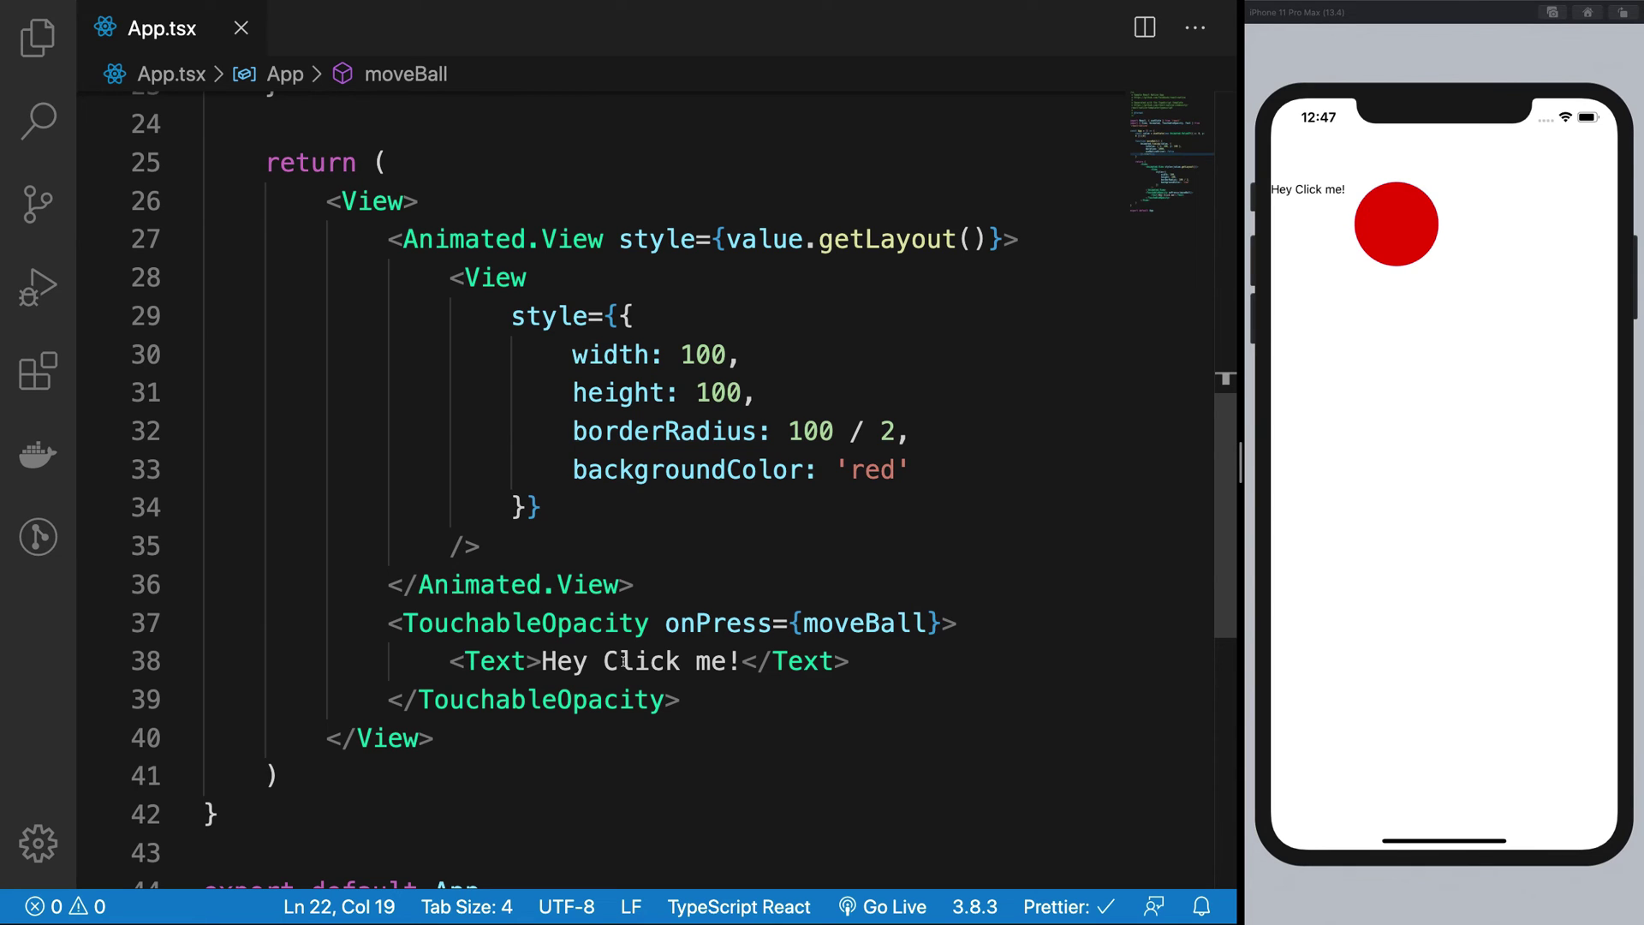
pyautogui.scroll(1, 623, 661)
pyautogui.scroll(6, 623, 660)
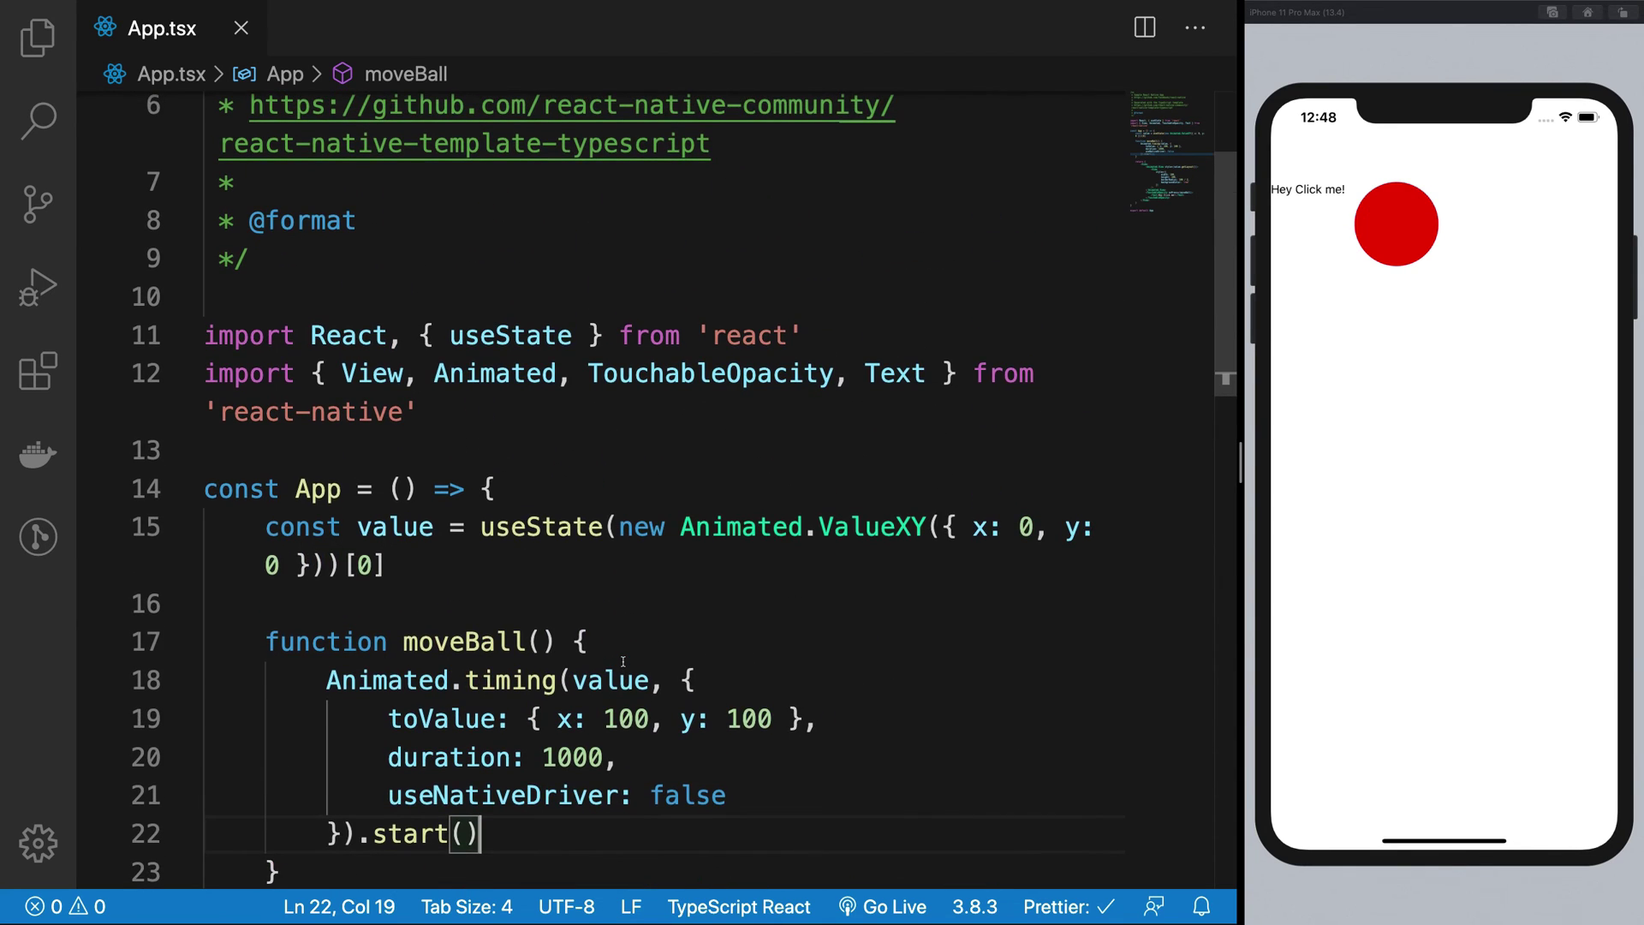
pyautogui.scroll(-3, 624, 661)
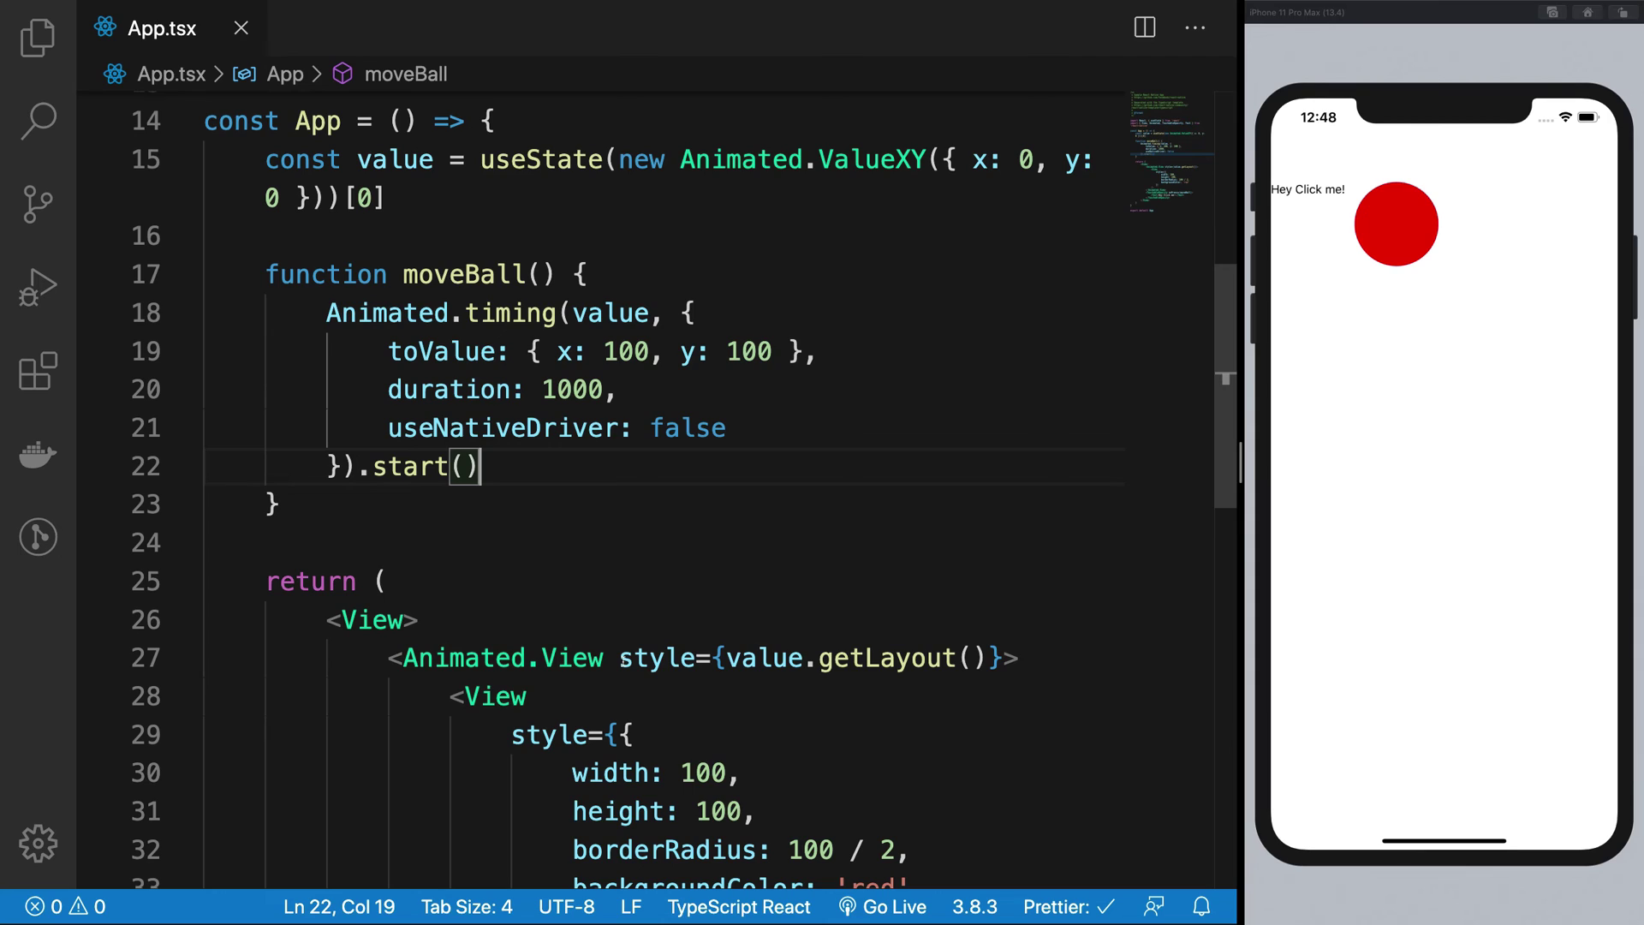
pyautogui.click(466, 428)
pyautogui.click(498, 313)
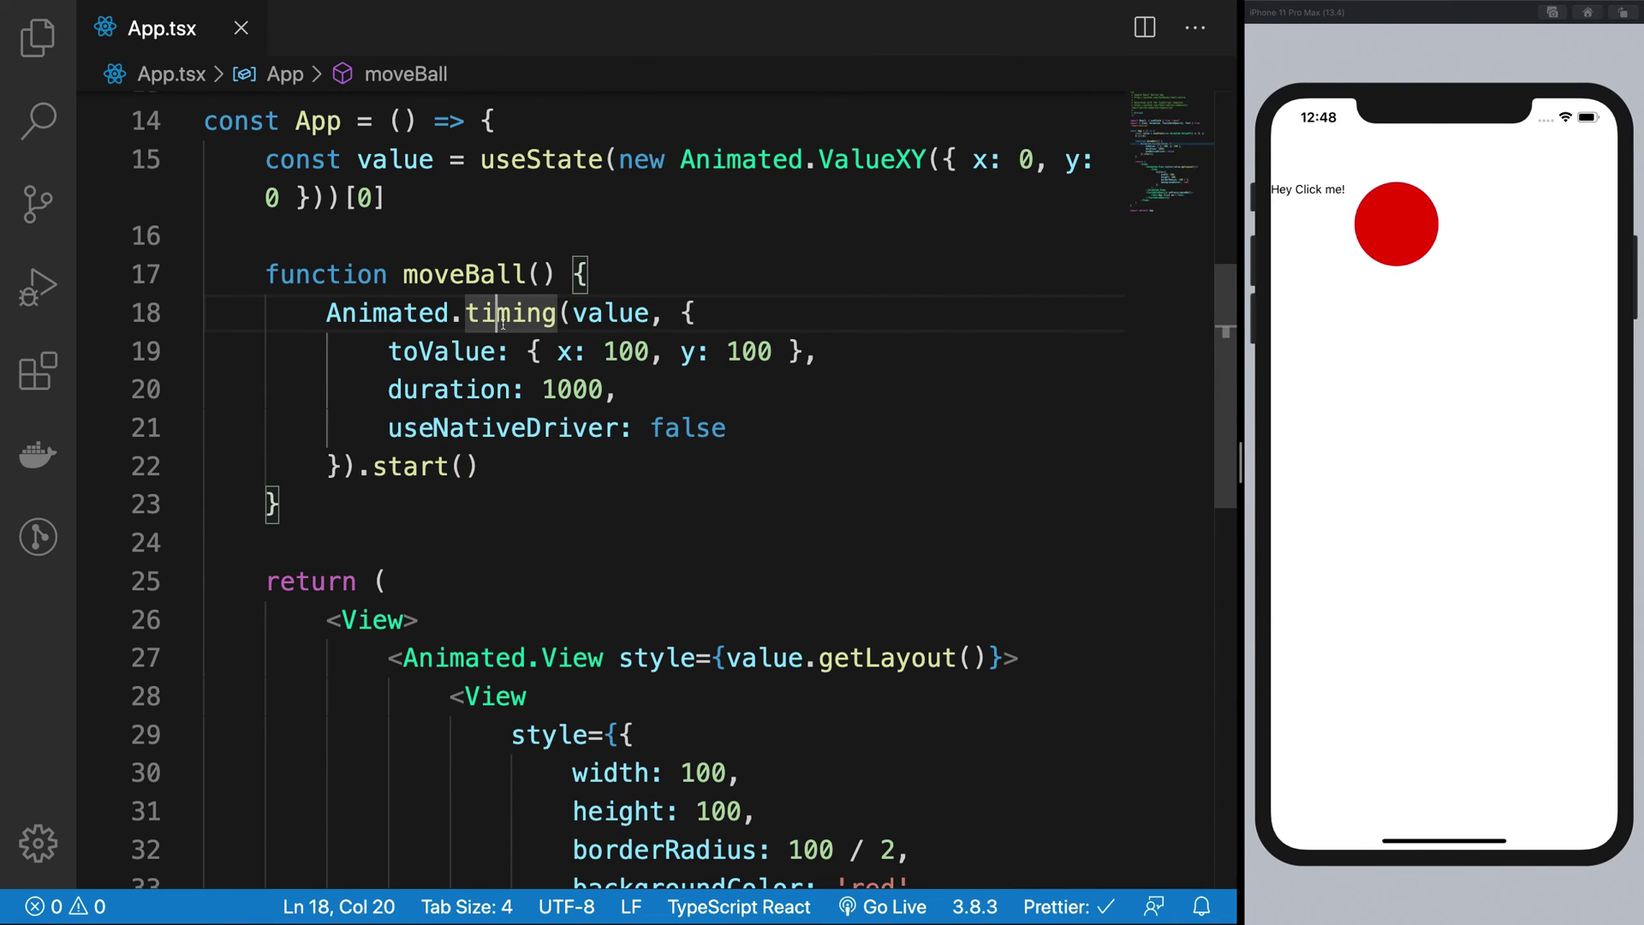